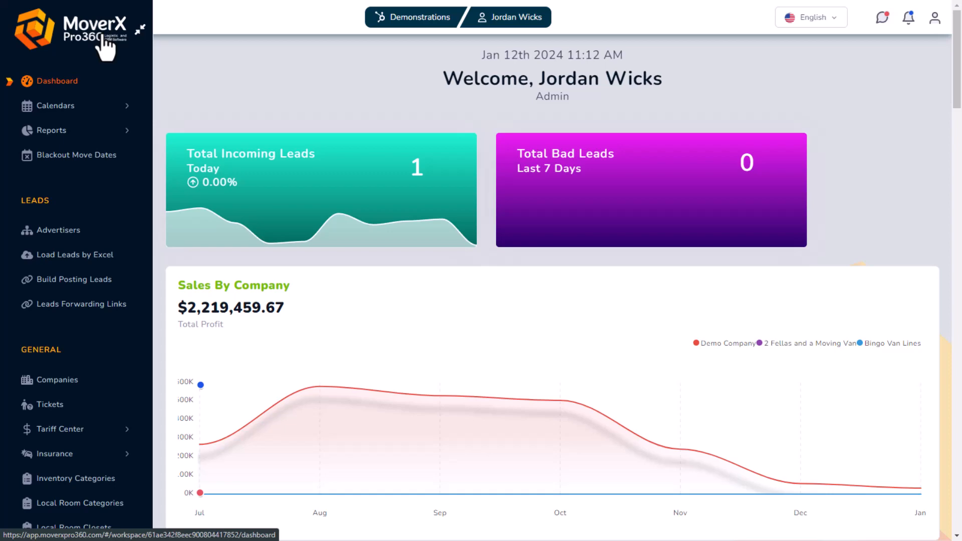
Start a new advertiser named Advertiser NAme, entering its email and website advertiser.com
{"action": "left_click", "coordinate": [54, 232]}
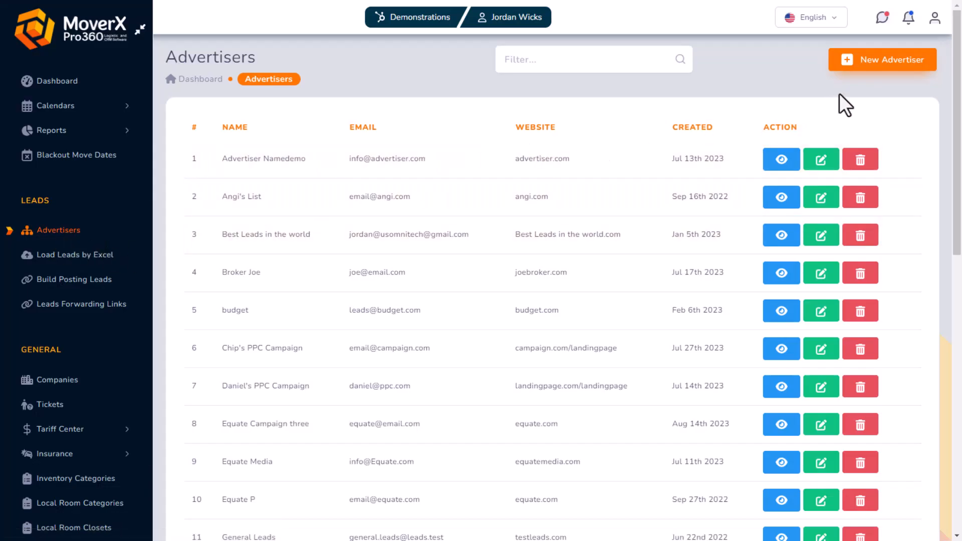
{"action": "left_click", "coordinate": [870, 62]}
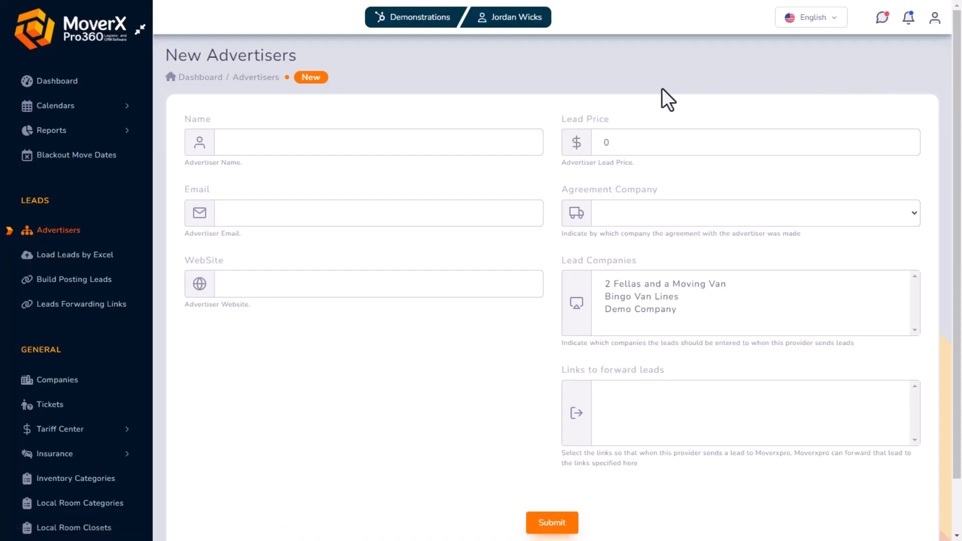
{"action": "left_click", "coordinate": [369, 149]}
{"action": "type", "text": "Advertiser NAme"}
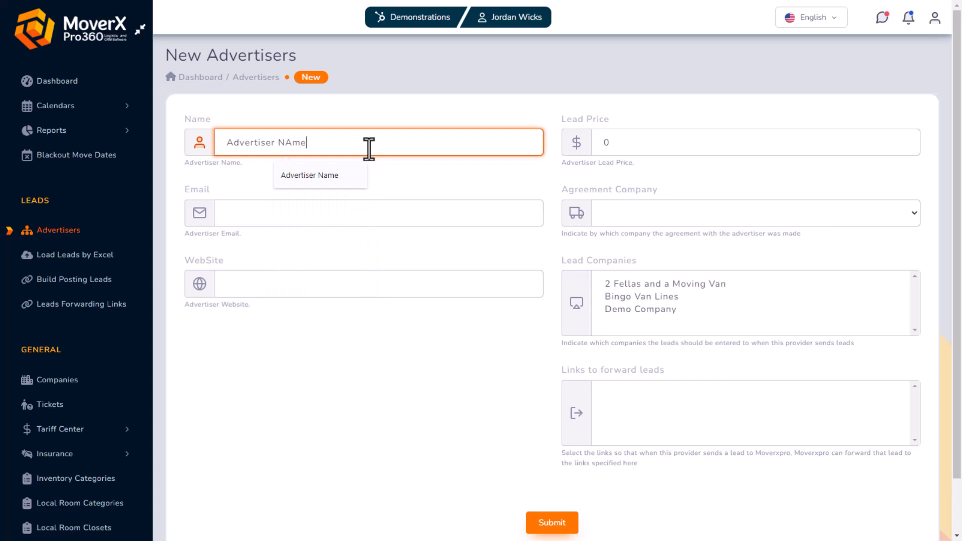
{"action": "key", "text": "Tab"}
{"action": "type", "text": "info"}
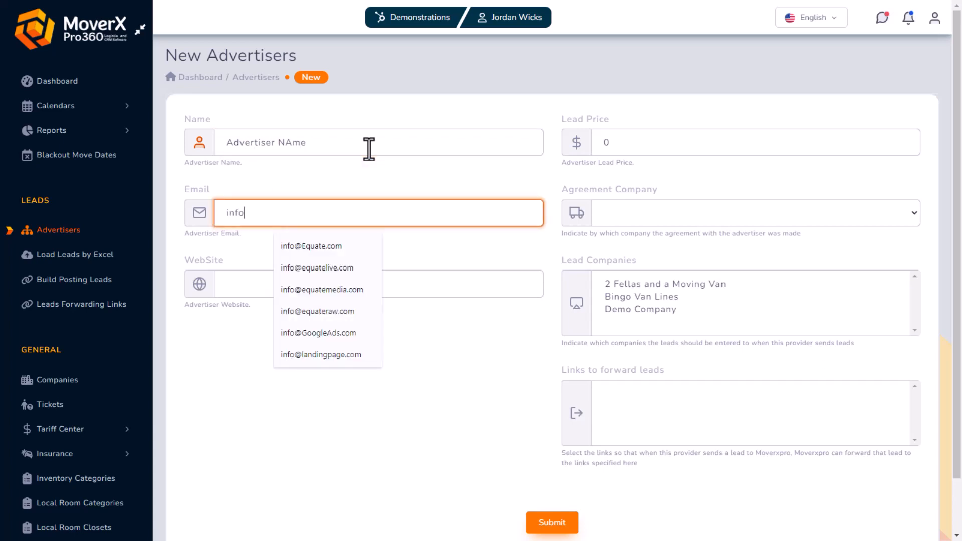
{"action": "type", "text": "@advertiser."}
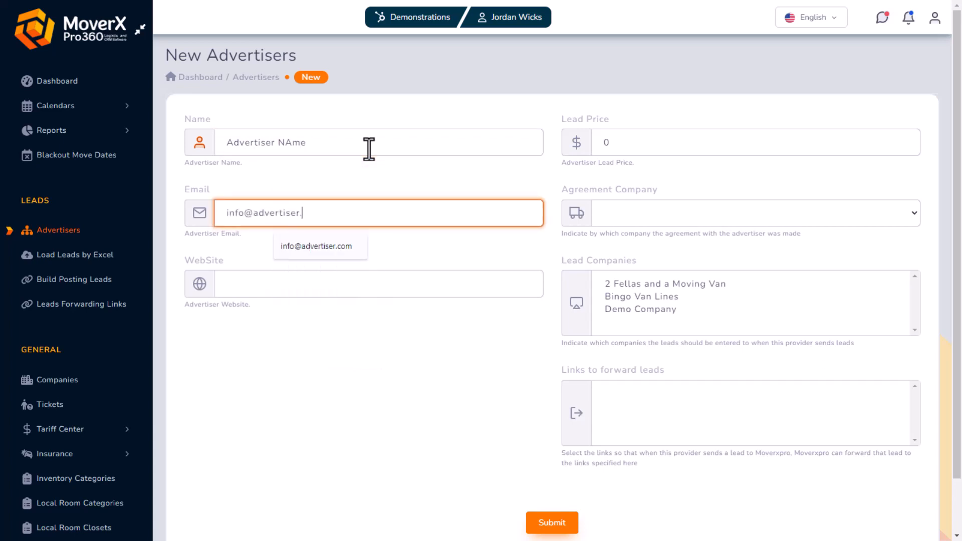
{"action": "type", "text": "com"}
{"action": "left_click", "coordinate": [304, 284]}
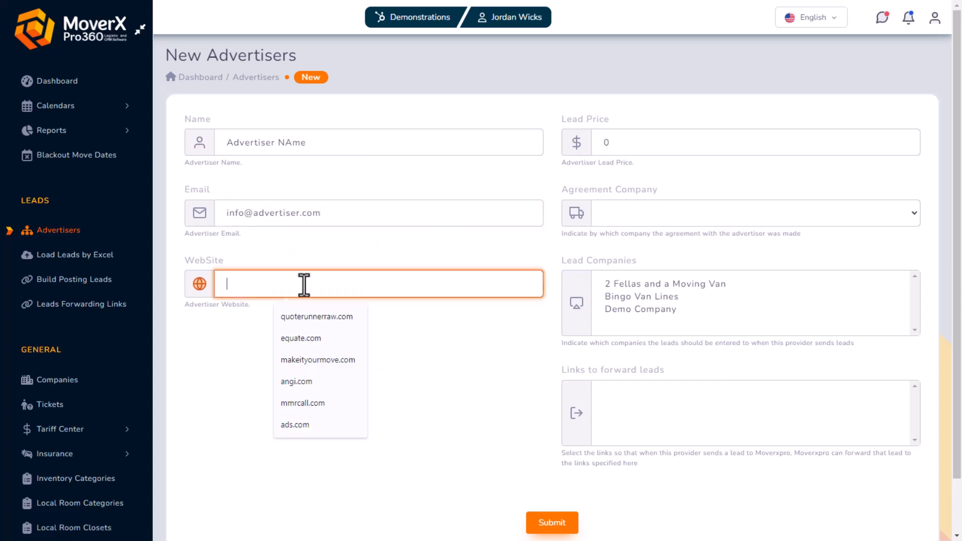
{"action": "type", "text": "advertiser"}
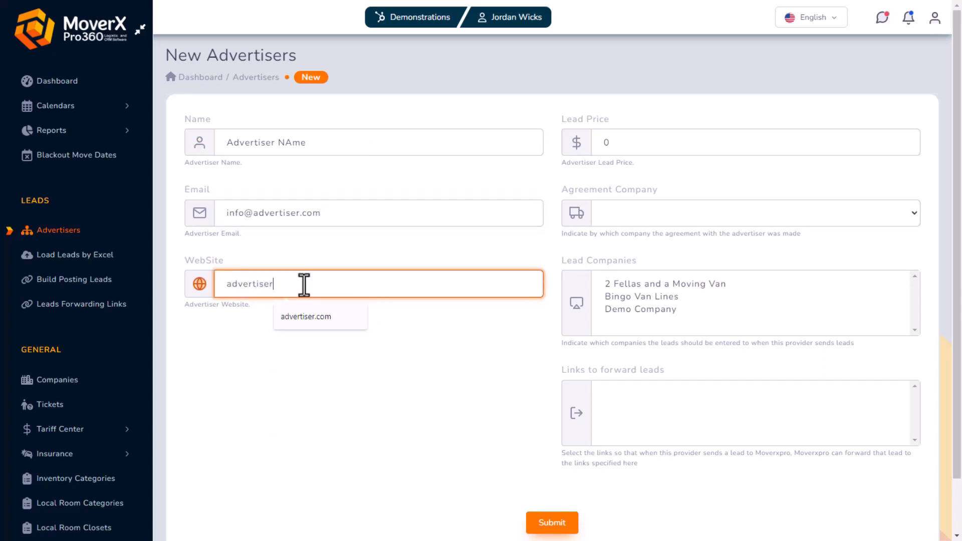
{"action": "type", "text": ".com"}
Set lead price 10, choose Demo Company as agreement and lead company, and submit
{"action": "left_click", "coordinate": [640, 149]}
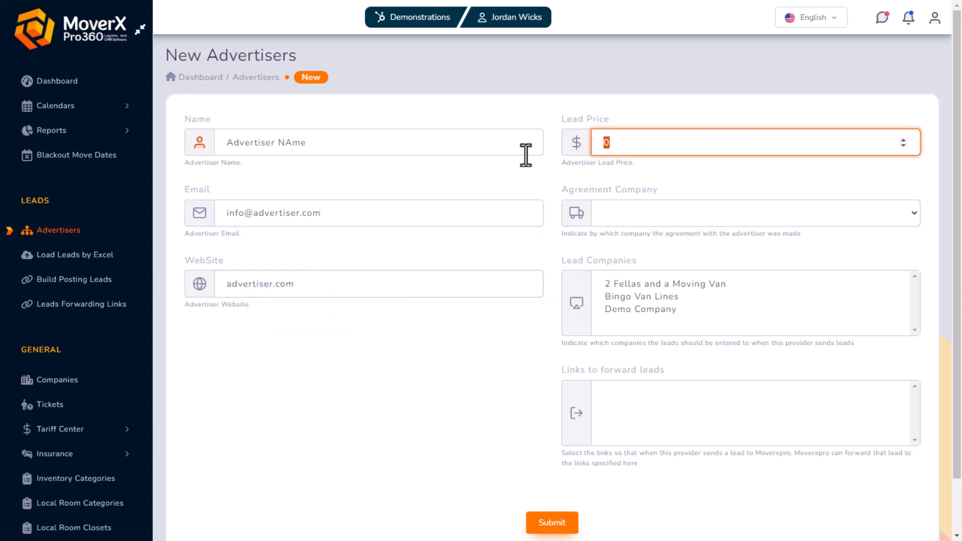
{"action": "type", "text": "10"}
{"action": "left_click", "coordinate": [653, 213]}
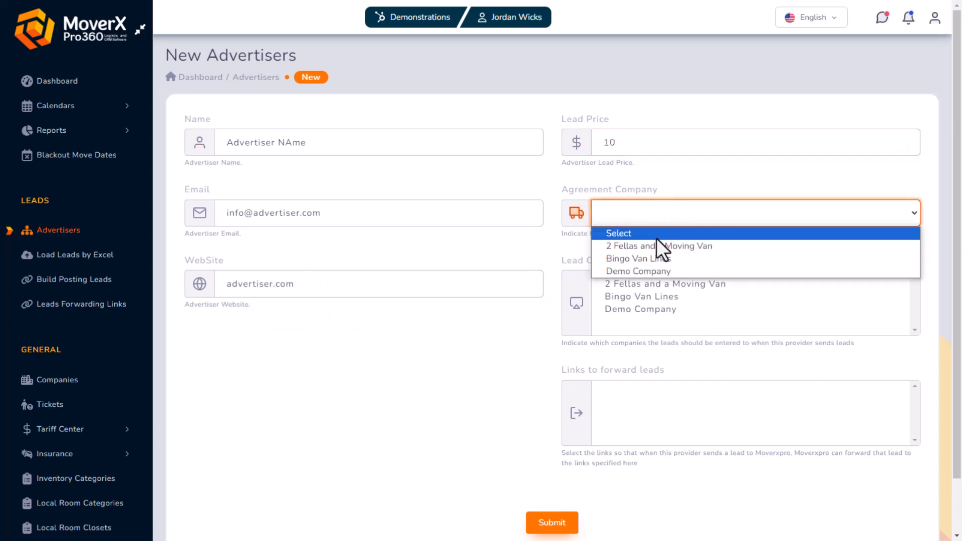
{"action": "left_click", "coordinate": [663, 272]}
{"action": "left_click", "coordinate": [660, 311]}
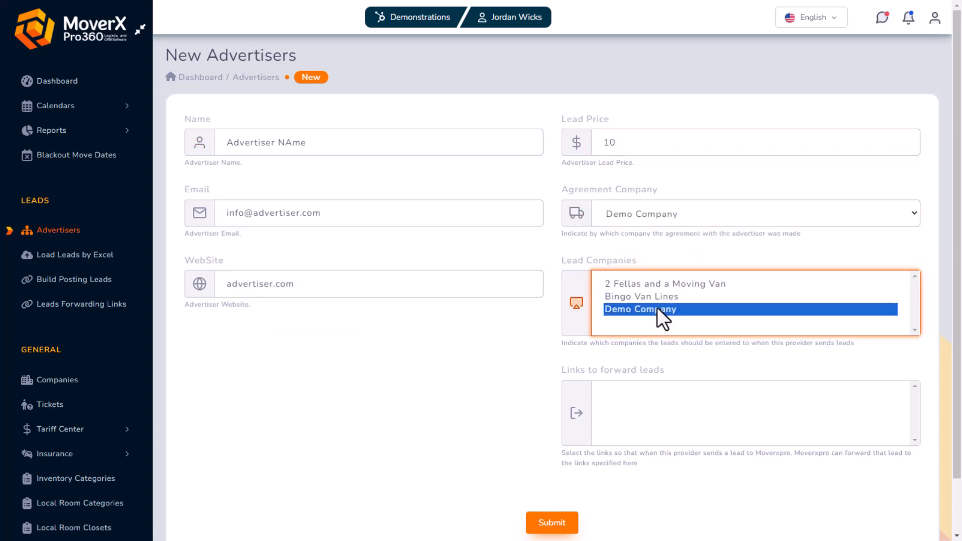
{"action": "left_click", "coordinate": [554, 525]}
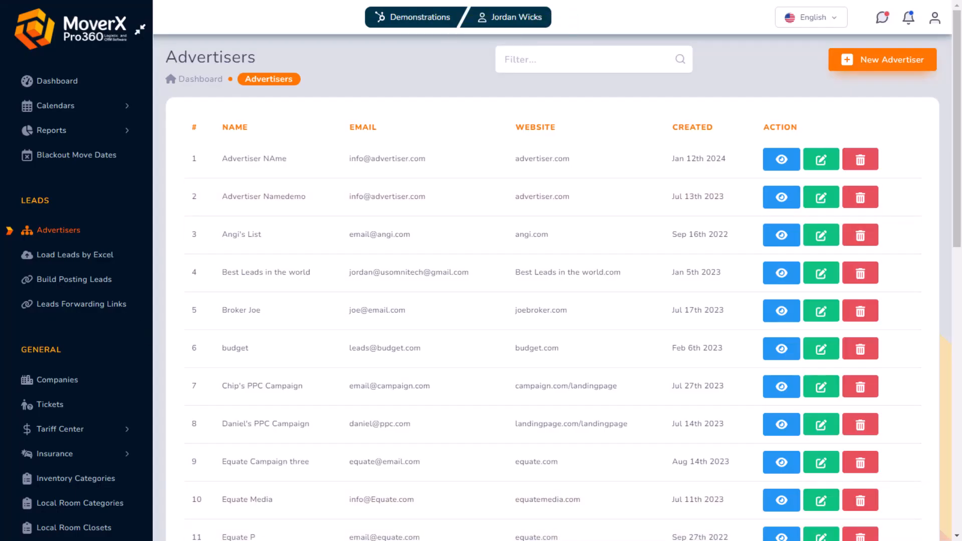
Build a posting-leads URL for Advertiser NAme and Demo Company
{"action": "left_click", "coordinate": [74, 282]}
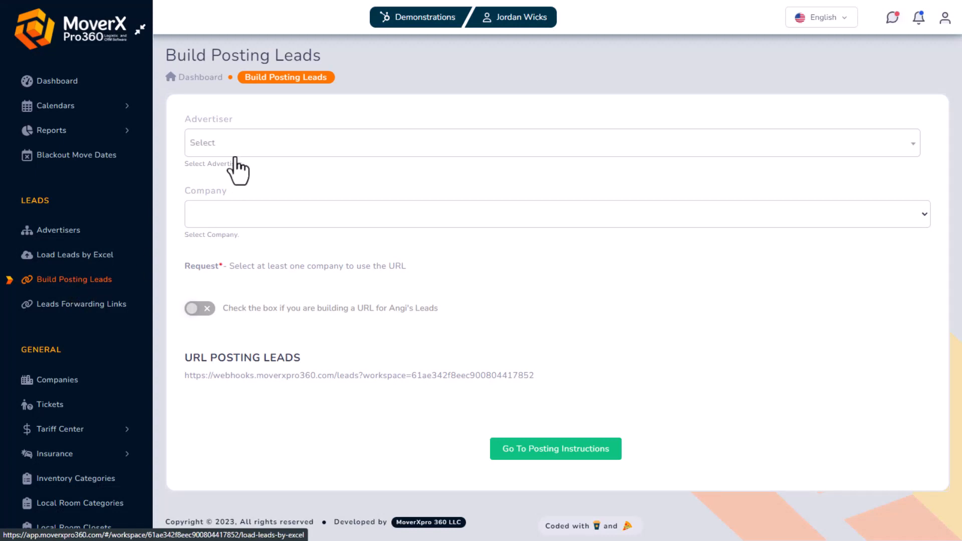
{"action": "left_click", "coordinate": [232, 146]}
{"action": "left_click", "coordinate": [236, 219]}
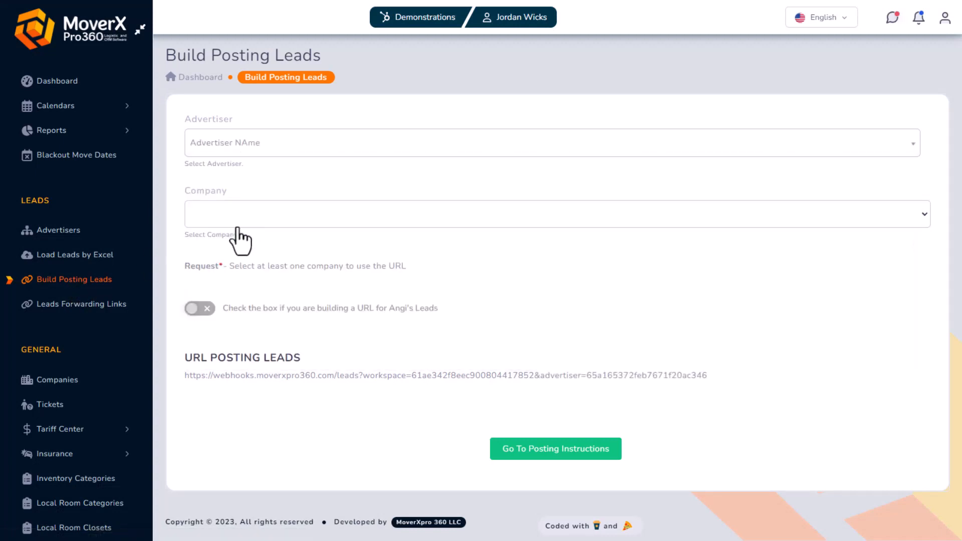
{"action": "left_click", "coordinate": [242, 214]}
{"action": "left_click", "coordinate": [232, 274]}
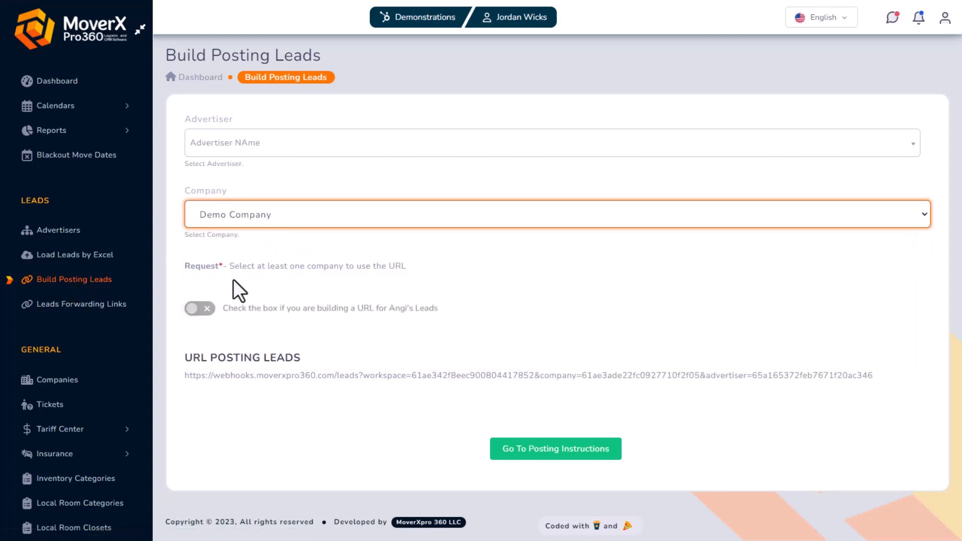
Copy the generated posting URL and go to the posting instructions
{"action": "left_click_drag", "start_coordinate": [184, 377], "coordinate": [611, 390]}
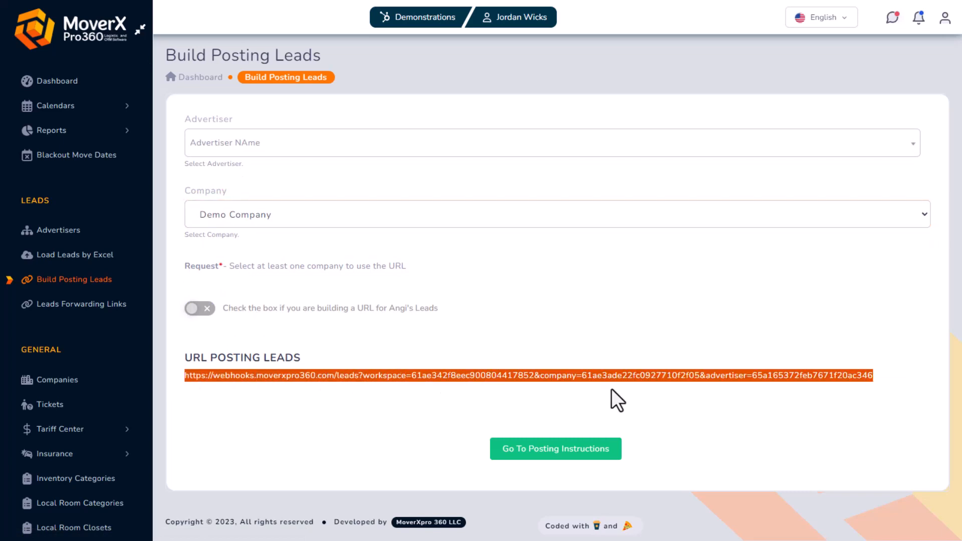
{"action": "right_click", "coordinate": [850, 376]}
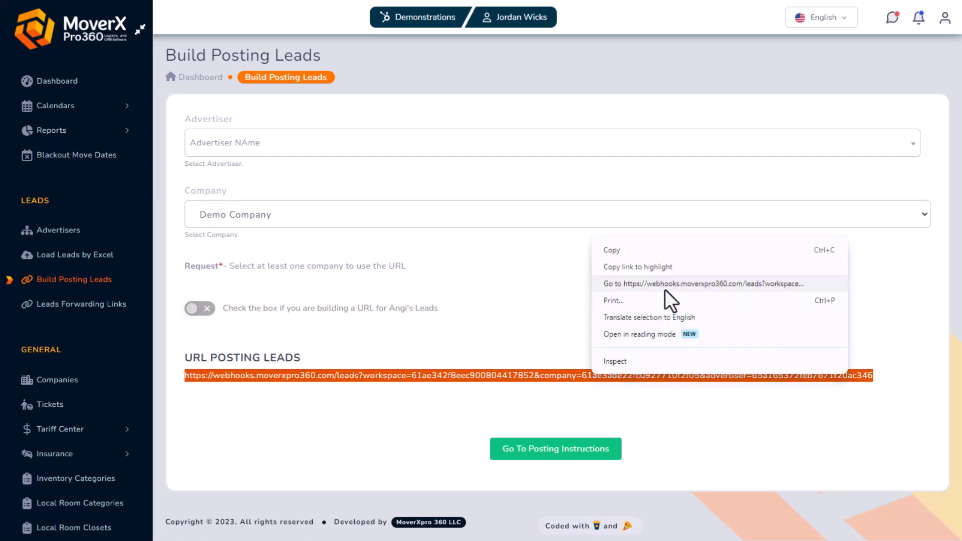
{"action": "left_click", "coordinate": [613, 250]}
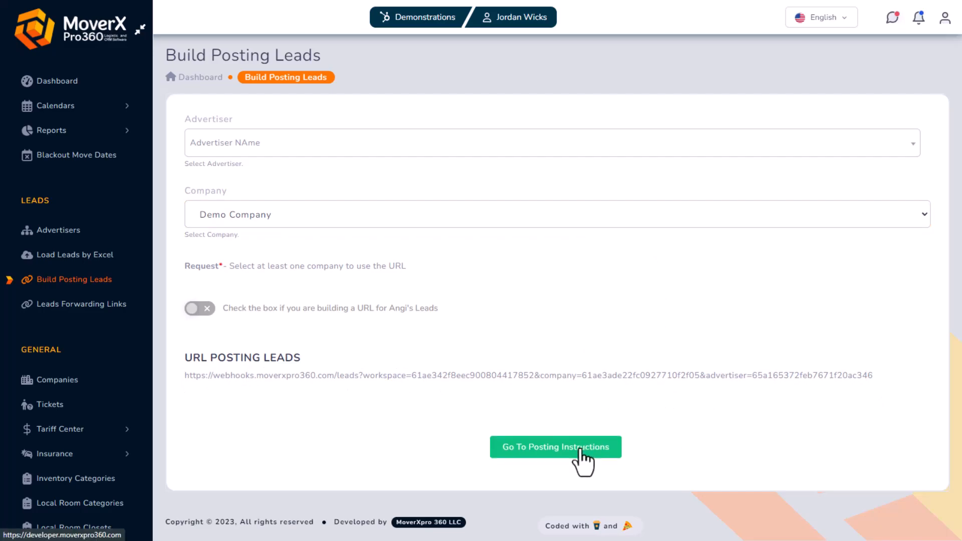
{"action": "left_click", "coordinate": [580, 453]}
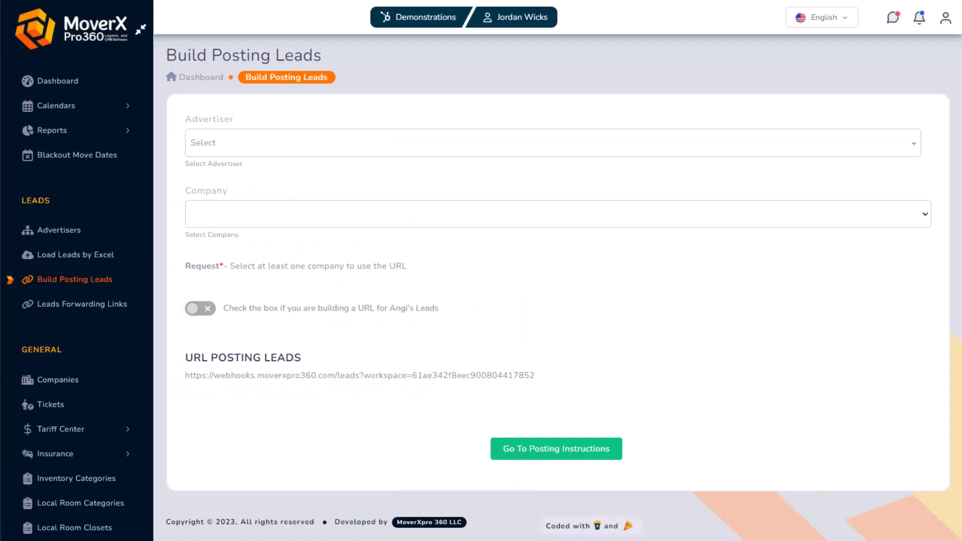
Start a new additional concept with Charge as its behaviour
{"action": "left_click", "coordinate": [122, 430]}
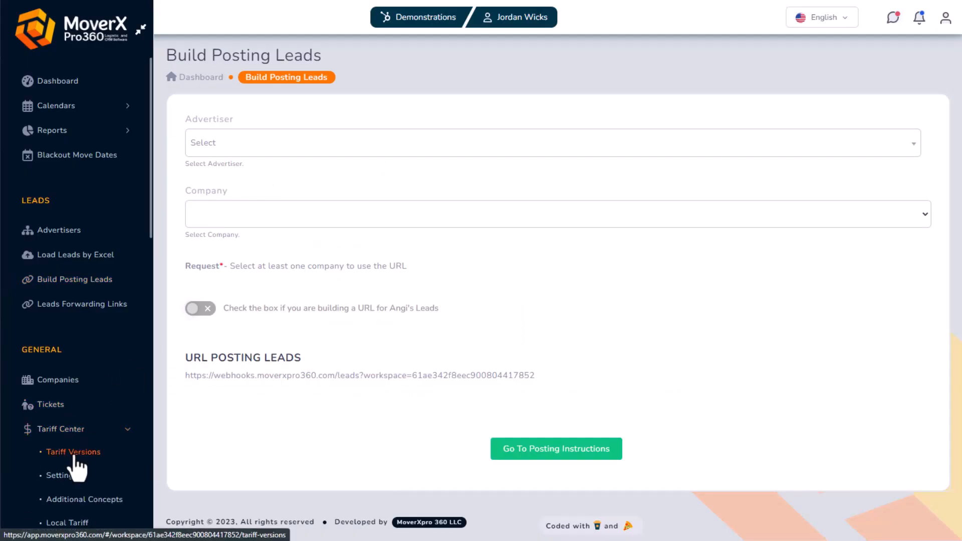
{"action": "left_click", "coordinate": [75, 499]}
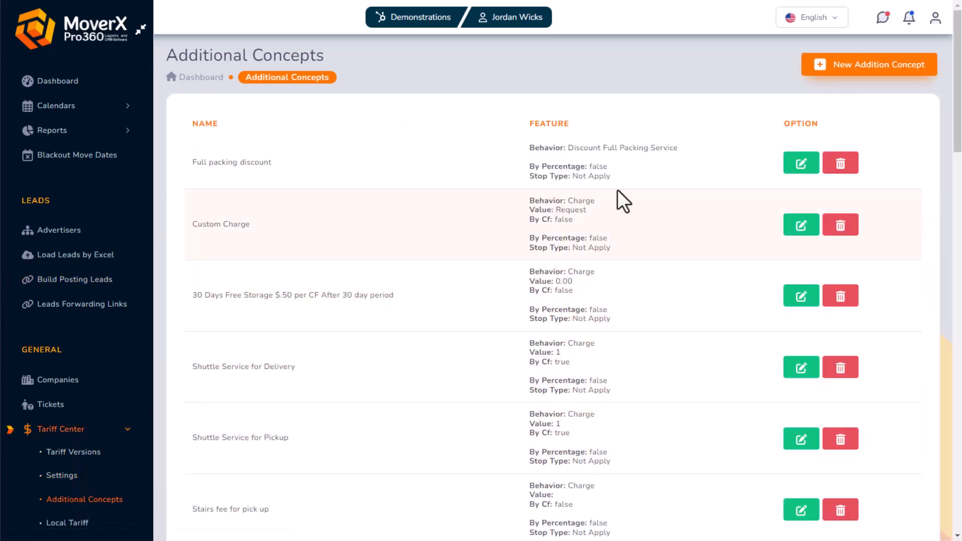
{"action": "left_click", "coordinate": [862, 71]}
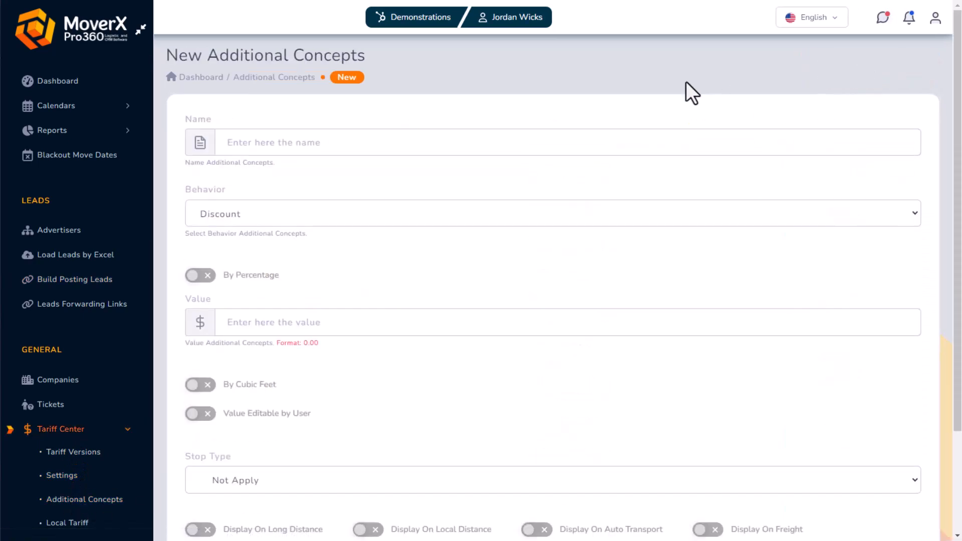
{"action": "left_click", "coordinate": [318, 215]}
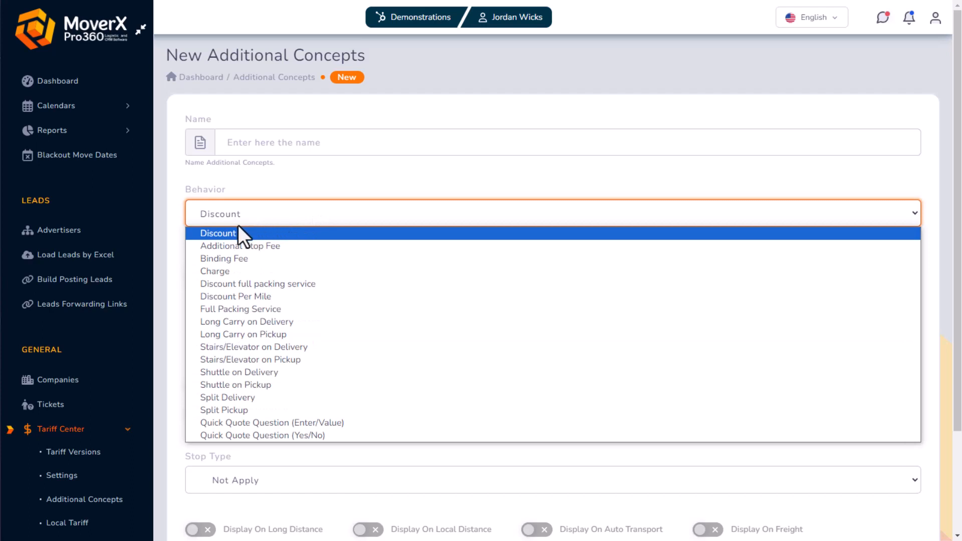
{"action": "left_click", "coordinate": [230, 271]}
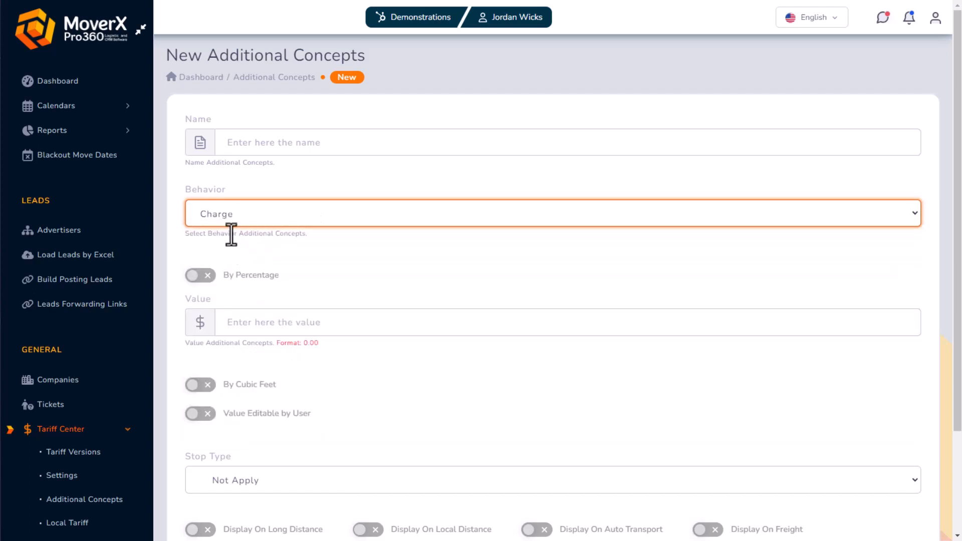
{"action": "left_click", "coordinate": [232, 220]}
{"action": "left_click", "coordinate": [230, 235]}
{"action": "left_click", "coordinate": [240, 217]}
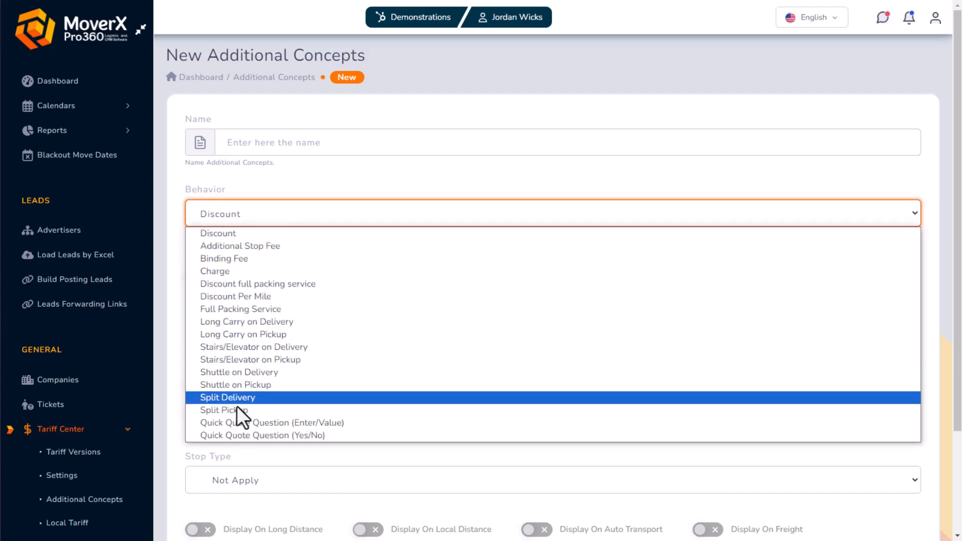
{"action": "left_click", "coordinate": [238, 424]}
{"action": "left_click", "coordinate": [284, 221]}
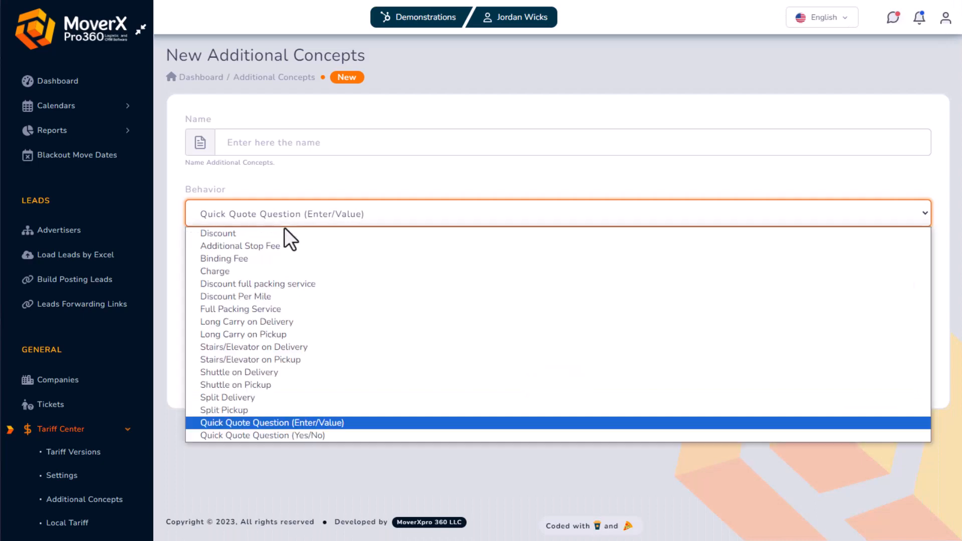
{"action": "left_click", "coordinate": [251, 272]}
Name the concept Elevator Fee and leave its value empty instead of 75
{"action": "left_click", "coordinate": [290, 143]}
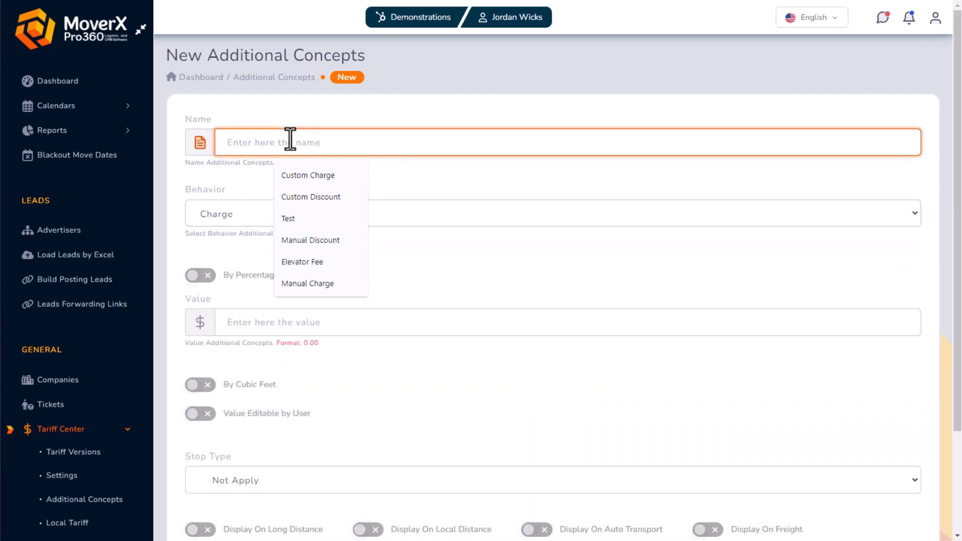
{"action": "type", "text": "Eleva"}
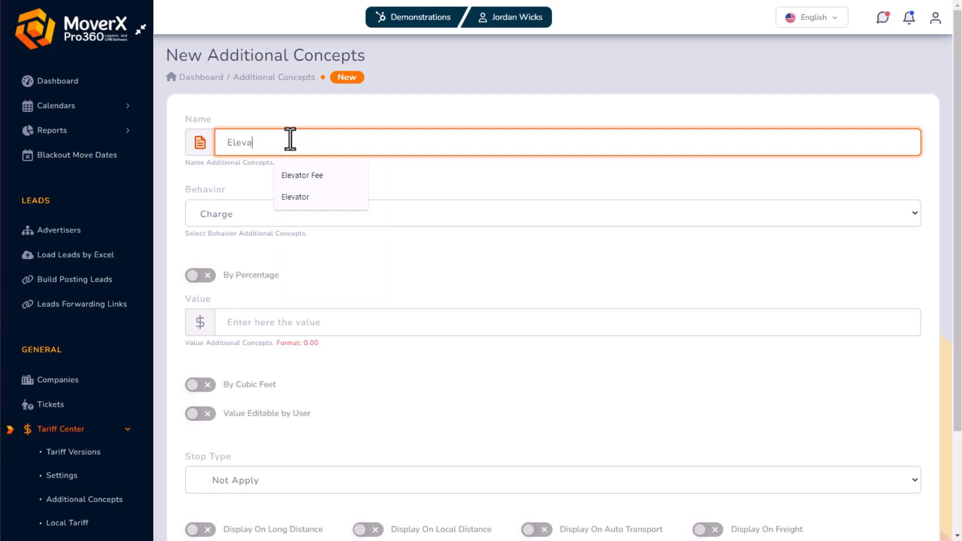
{"action": "type", "text": "tor Fee"}
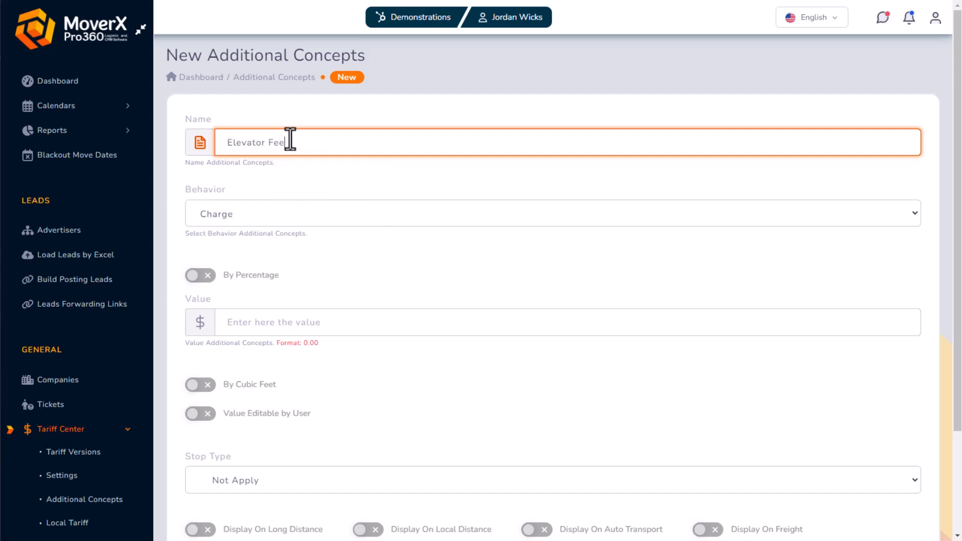
{"action": "left_click", "coordinate": [284, 321]}
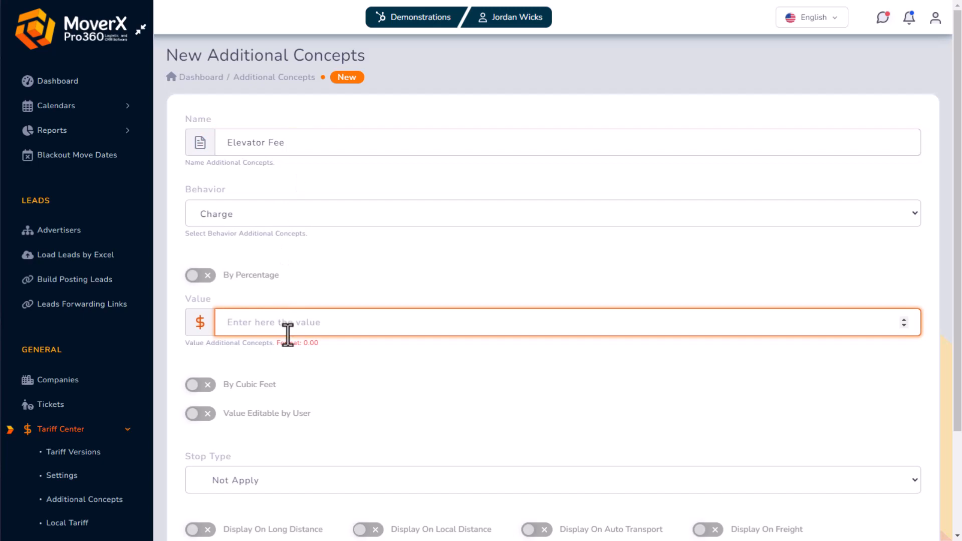
{"action": "type", "text": "75"}
{"action": "left_click", "coordinate": [374, 407]}
{"action": "scroll", "coordinate": [366, 403], "scroll_direction": "down", "scroll_amount": 1}
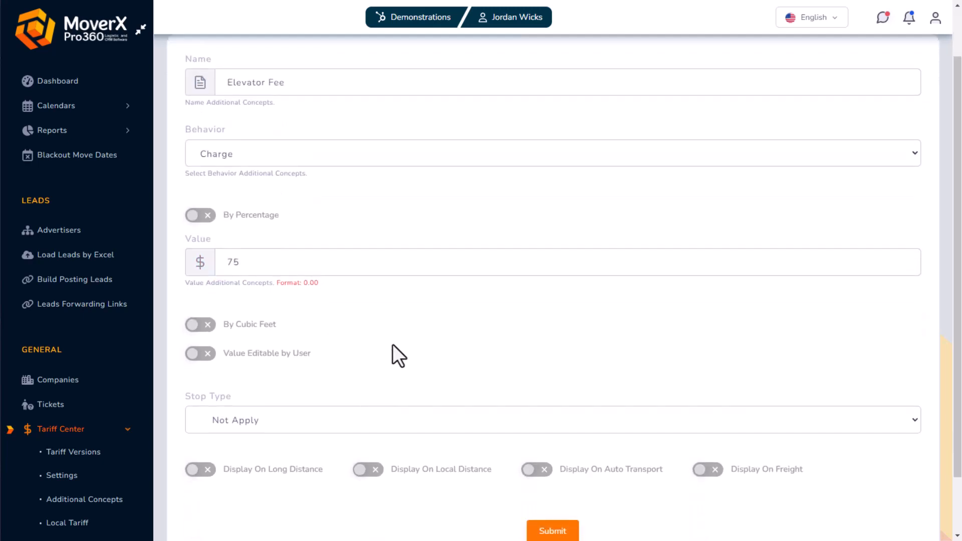
{"action": "left_click_drag", "start_coordinate": [284, 269], "coordinate": [214, 265]}
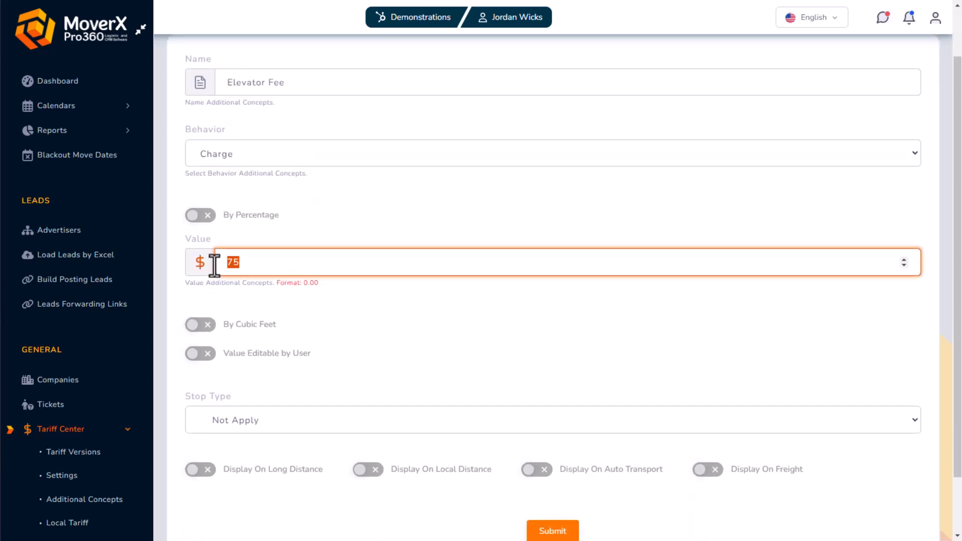
{"action": "key", "text": "BackSpace"}
{"action": "left_click", "coordinate": [413, 342]}
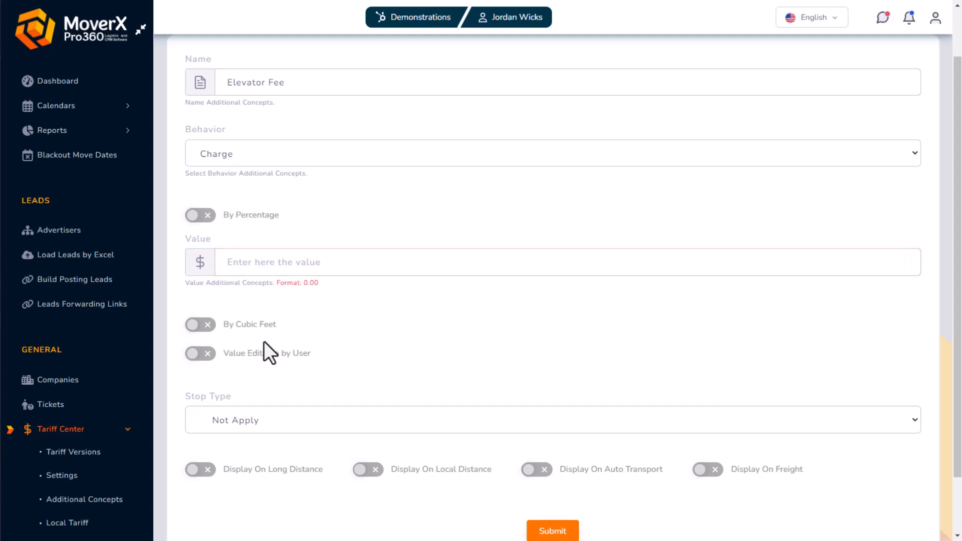
Make the fee value user-editable, display it on local distance moves, and submit
{"action": "left_click", "coordinate": [206, 355]}
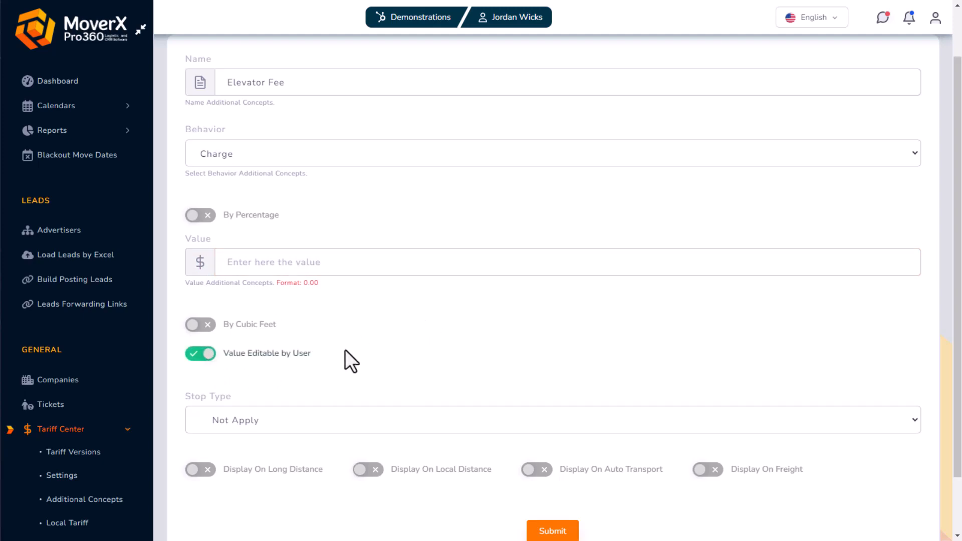
{"action": "scroll", "coordinate": [376, 356], "scroll_direction": "up", "scroll_amount": 1}
{"action": "scroll", "coordinate": [376, 354], "scroll_direction": "down", "scroll_amount": 1}
{"action": "double_click", "coordinate": [203, 470]}
{"action": "left_click", "coordinate": [366, 470]}
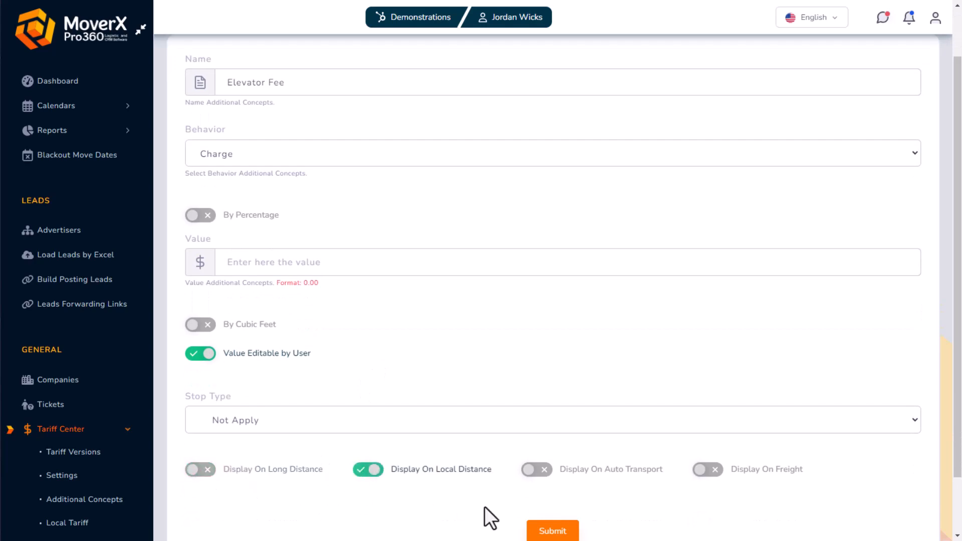
{"action": "left_click", "coordinate": [551, 530]}
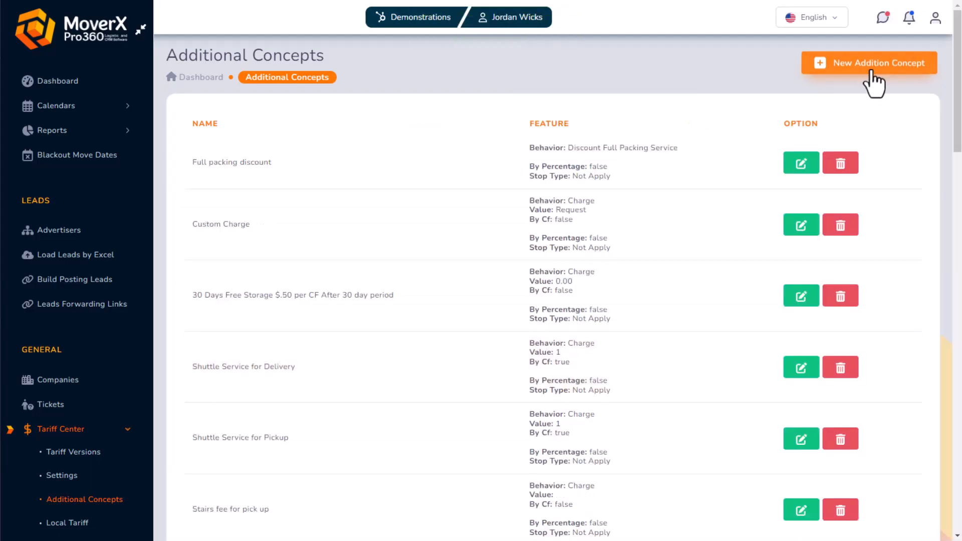
Start a new additional concept with Quick Quote Question (Enter/Value) behaviour
{"action": "left_click", "coordinate": [872, 76]}
{"action": "left_click", "coordinate": [379, 214]}
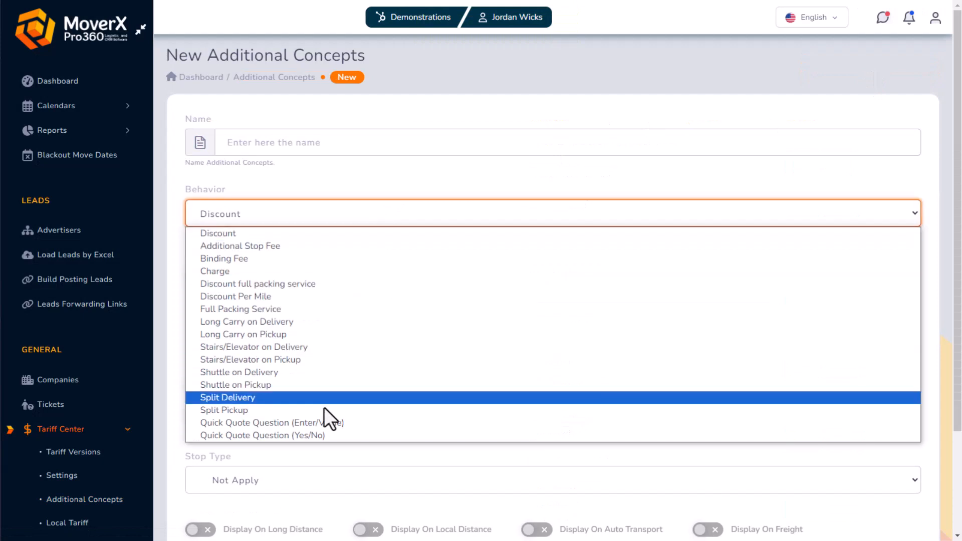
{"action": "left_click", "coordinate": [325, 422]}
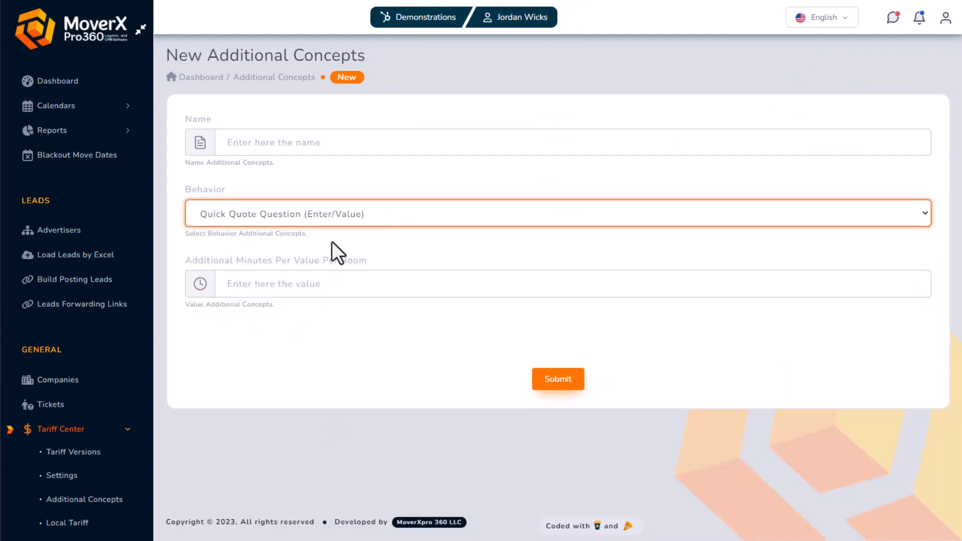
{"action": "left_click", "coordinate": [334, 209]}
{"action": "left_click", "coordinate": [303, 437]}
{"action": "left_click", "coordinate": [260, 223]}
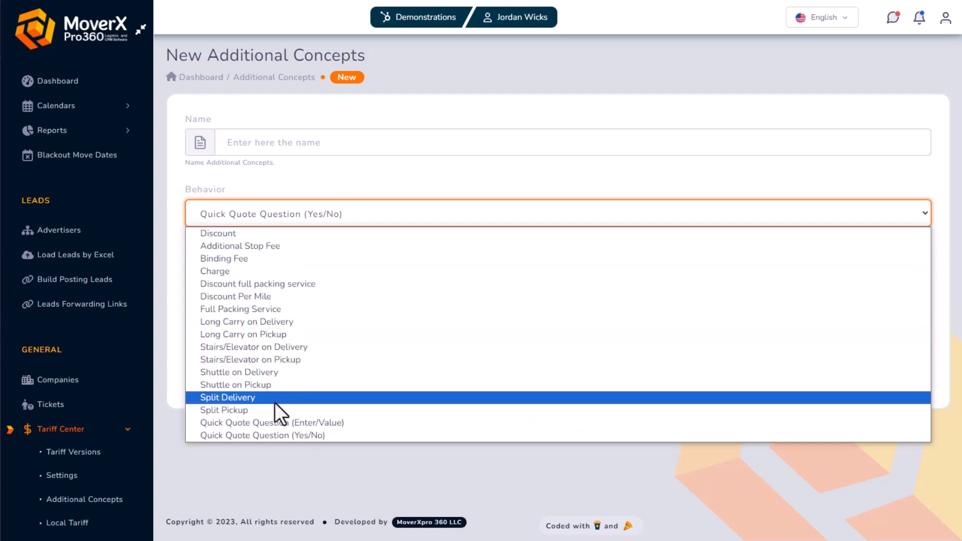
{"action": "left_click", "coordinate": [278, 423]}
Name it 'Years living in home' with 10 additional minutes, and submit
{"action": "left_click", "coordinate": [290, 145]}
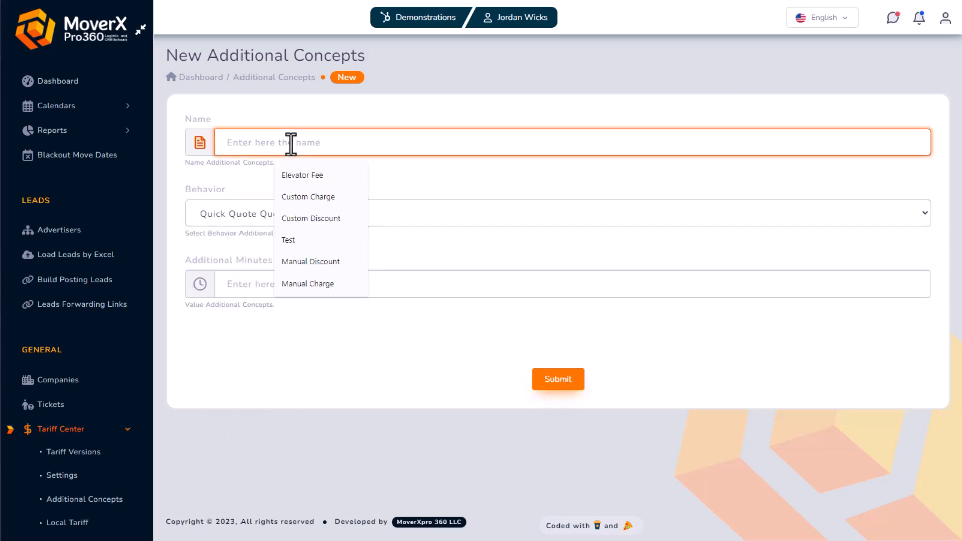
{"action": "type", "text": "Yeas"}
{"action": "key", "text": "BackSpace"}
{"action": "type", "text": "r"}
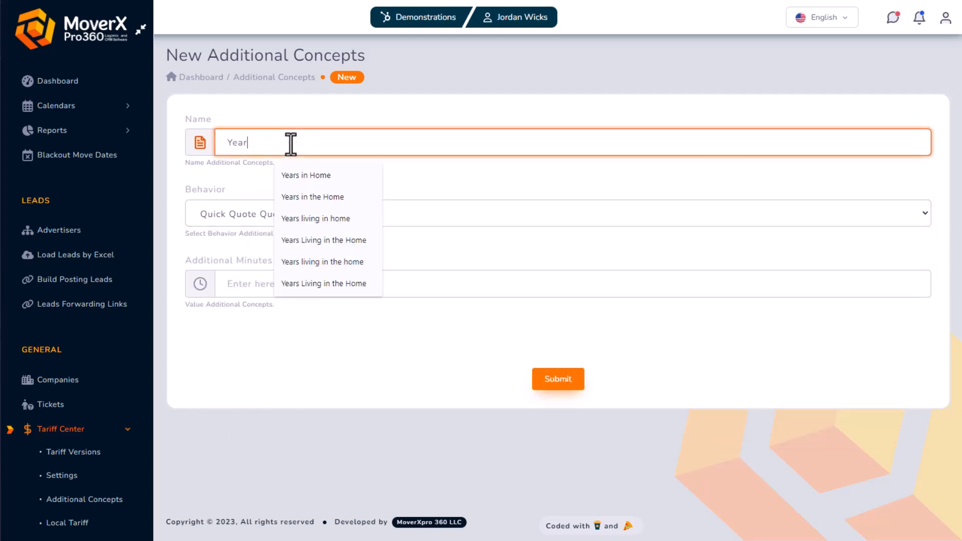
{"action": "type", "text": "s living in home"}
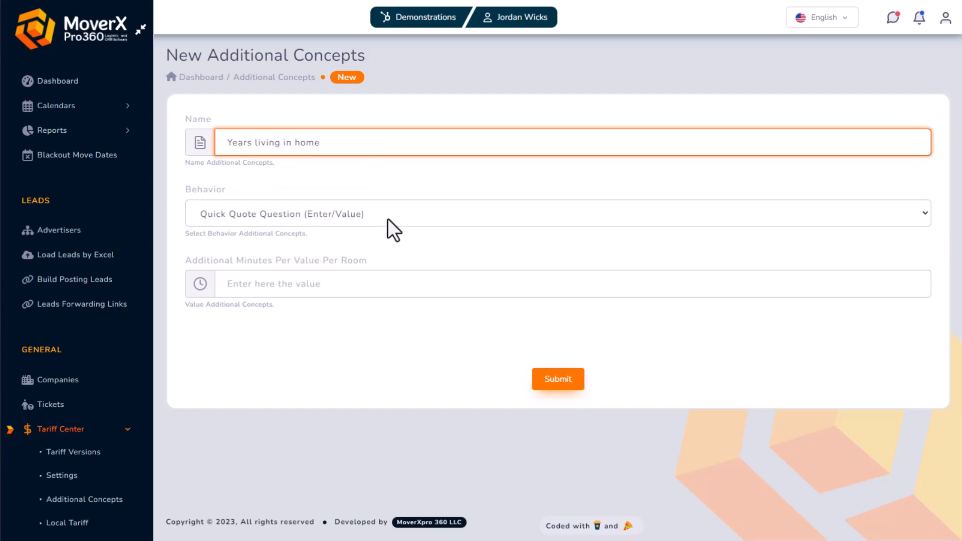
{"action": "left_click", "coordinate": [348, 284]}
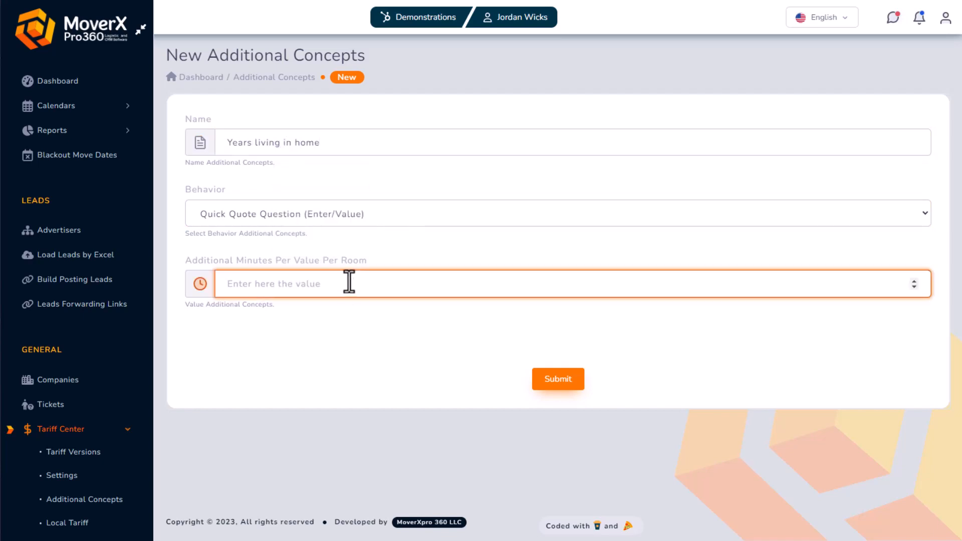
{"action": "type", "text": "10"}
{"action": "left_click", "coordinate": [549, 379]}
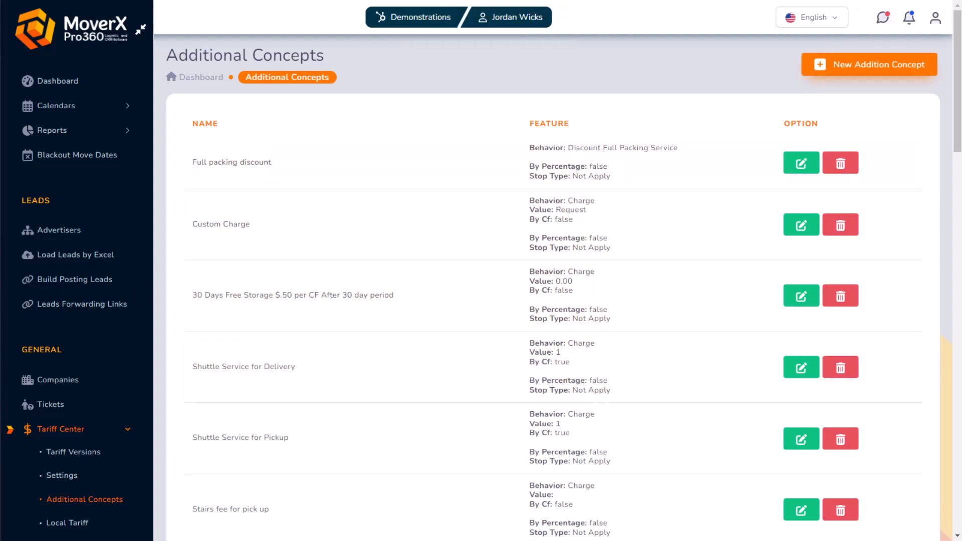
Start a new local tariff marked as active
{"action": "scroll", "coordinate": [77, 311], "scroll_direction": "down", "scroll_amount": 1}
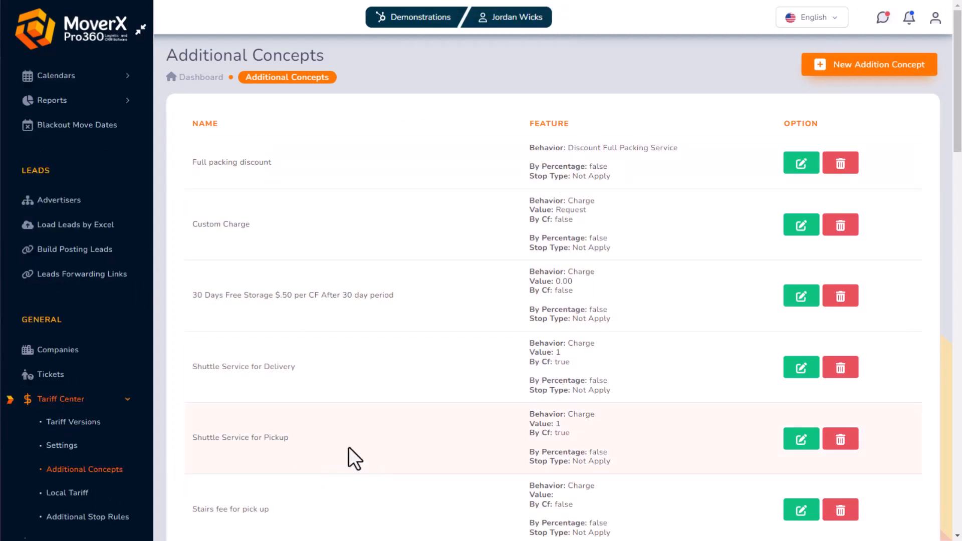
{"action": "scroll", "coordinate": [100, 441], "scroll_direction": "down", "scroll_amount": 1}
{"action": "left_click", "coordinate": [73, 463]}
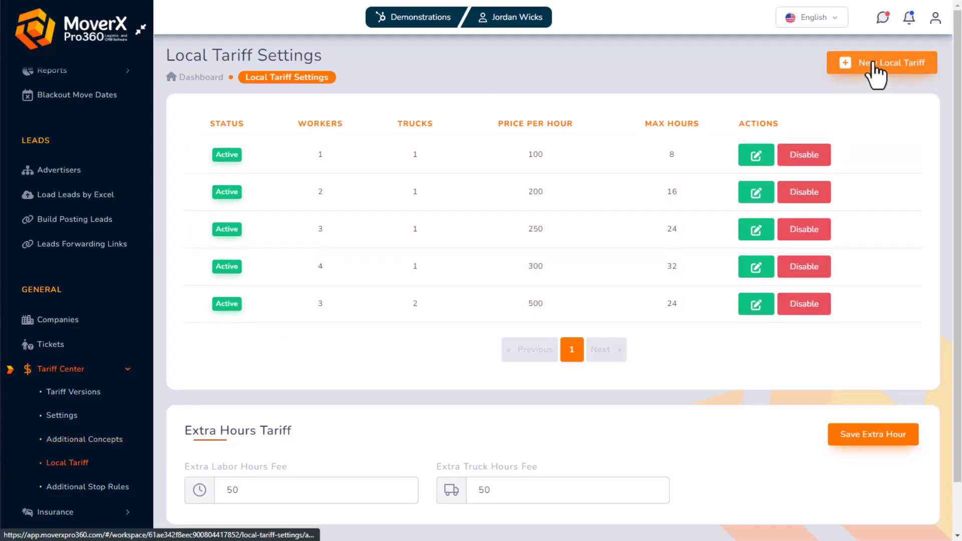
{"action": "left_click", "coordinate": [875, 64]}
{"action": "left_click", "coordinate": [444, 146]}
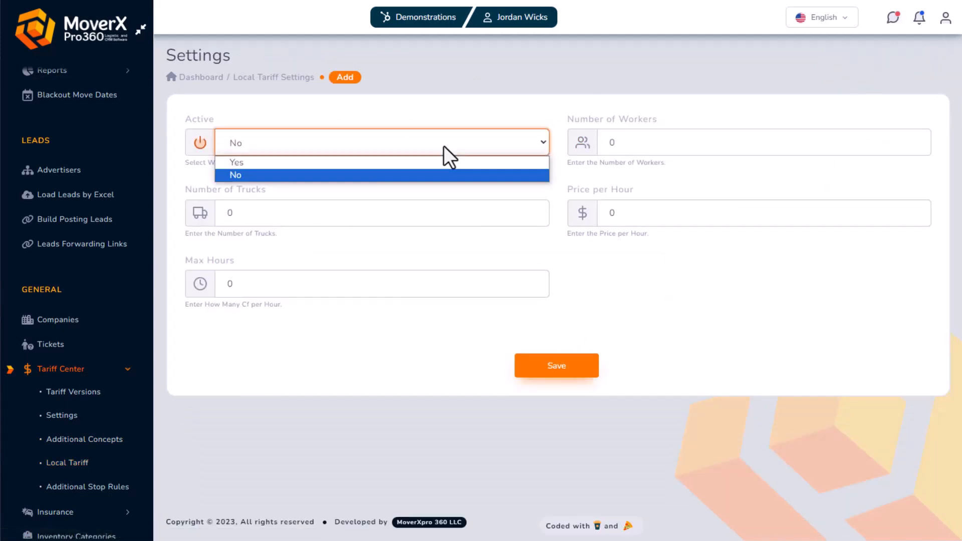
{"action": "left_click", "coordinate": [406, 164]}
Enter 4 workers, 2 trucks, 32 max hours and 550 per hour, and save
{"action": "left_click", "coordinate": [600, 143]}
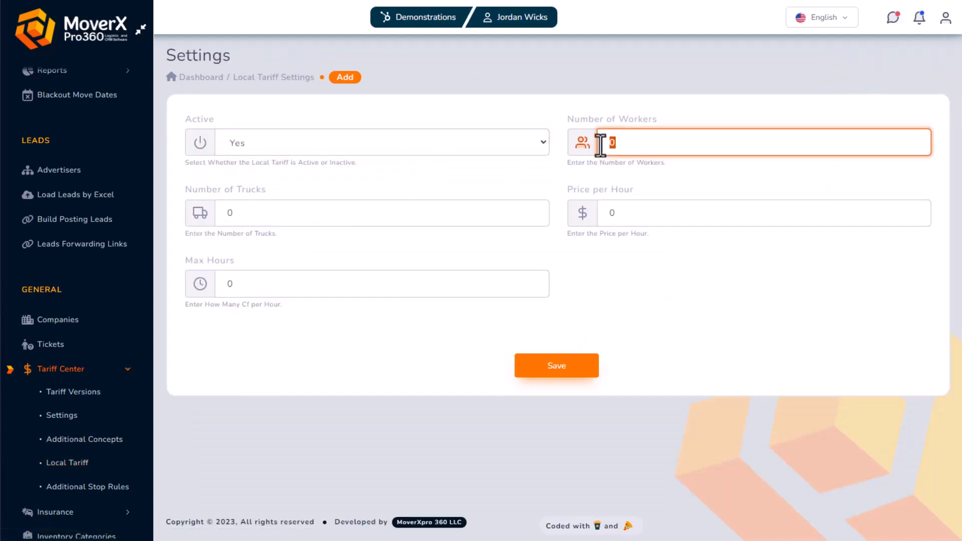
{"action": "type", "text": "4"}
{"action": "left_click", "coordinate": [300, 221]}
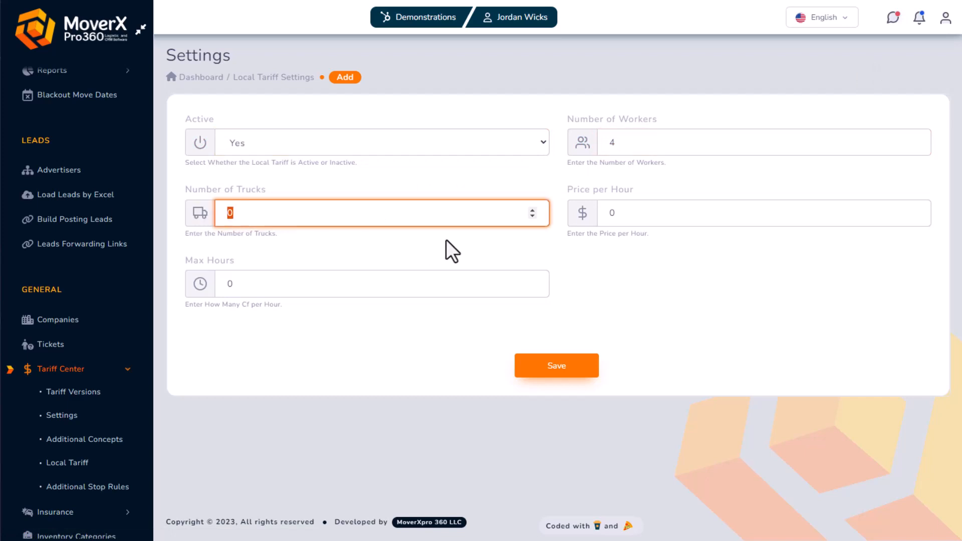
{"action": "left_click", "coordinate": [232, 283]}
{"action": "type", "text": "32"}
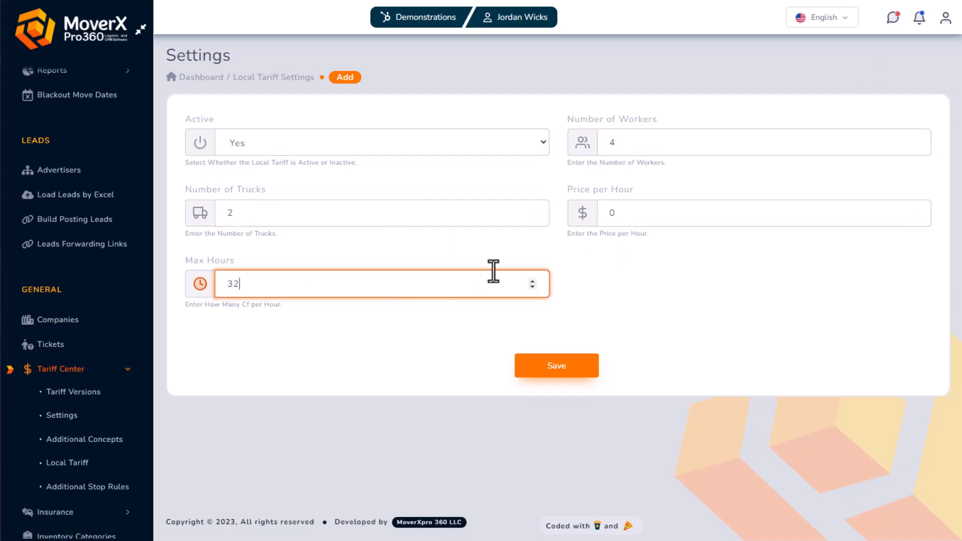
{"action": "left_click", "coordinate": [640, 215]}
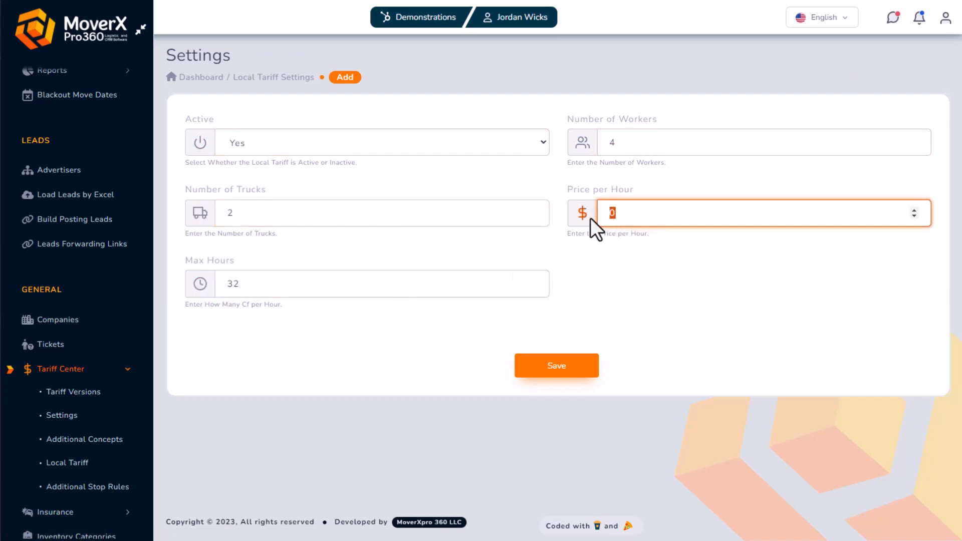
{"action": "type", "text": "550"}
{"action": "left_click", "coordinate": [580, 364]}
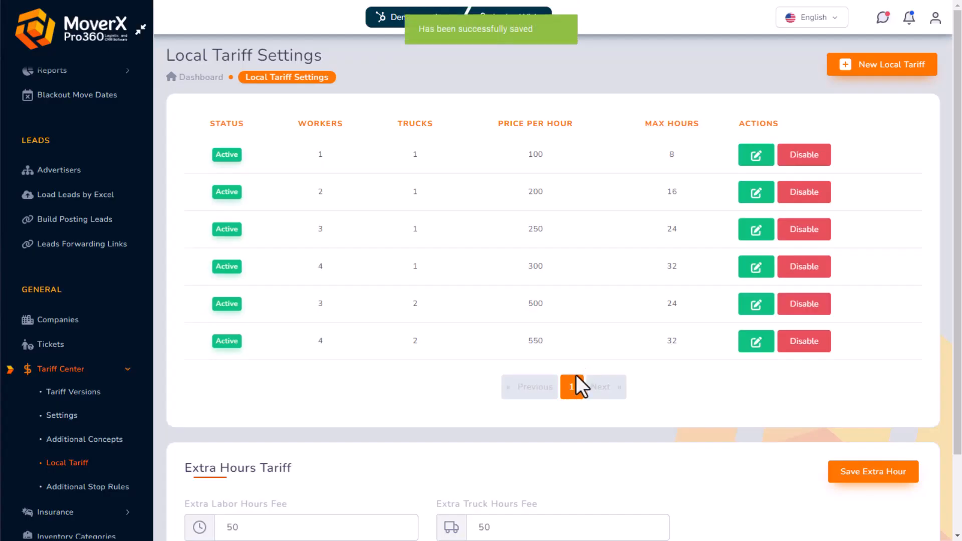
Save the extra truck hours fees unchanged and go to Local Room Categories
{"action": "scroll", "coordinate": [726, 385], "scroll_direction": "down", "scroll_amount": 1}
{"action": "scroll", "coordinate": [720, 378], "scroll_direction": "up", "scroll_amount": 1}
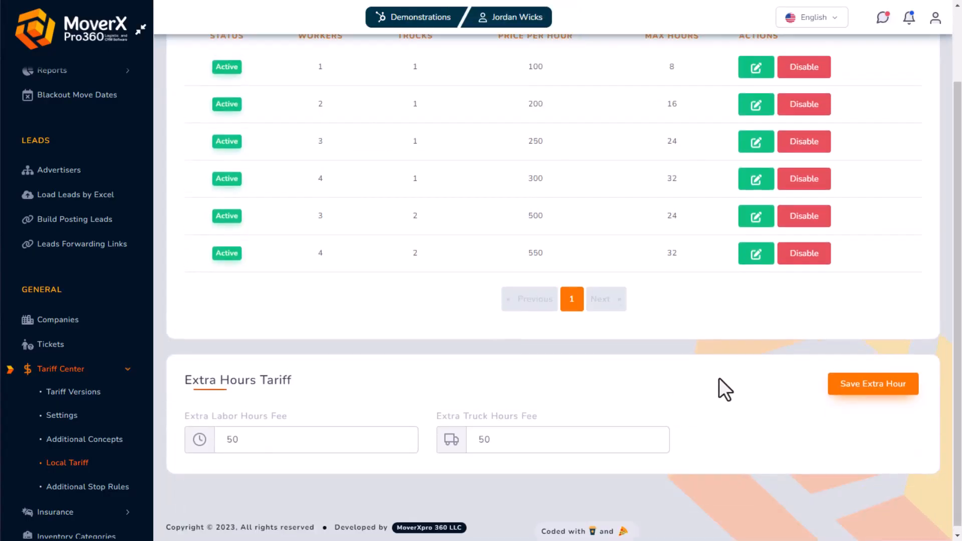
{"action": "scroll", "coordinate": [619, 345], "scroll_direction": "down", "scroll_amount": 2}
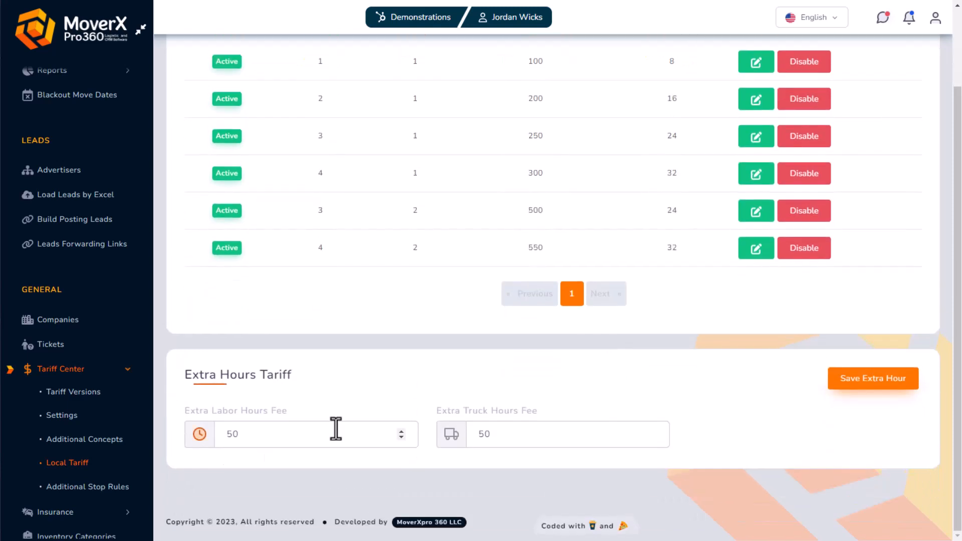
{"action": "left_click_drag", "start_coordinate": [277, 438], "coordinate": [203, 437]}
{"action": "left_click", "coordinate": [239, 470]}
{"action": "double_click", "coordinate": [519, 434]}
{"action": "left_click", "coordinate": [736, 403]}
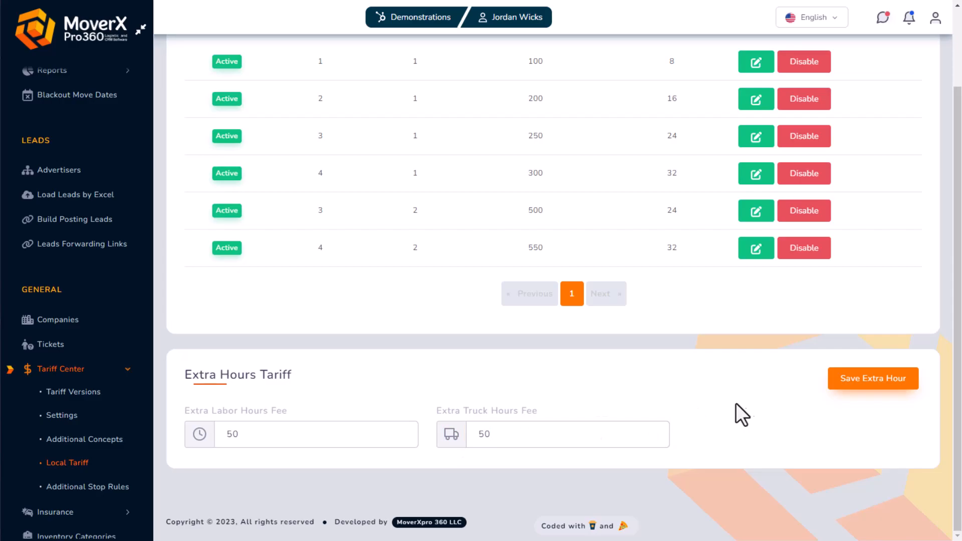
{"action": "left_click", "coordinate": [865, 385]}
{"action": "scroll", "coordinate": [722, 426], "scroll_direction": "up", "scroll_amount": 3}
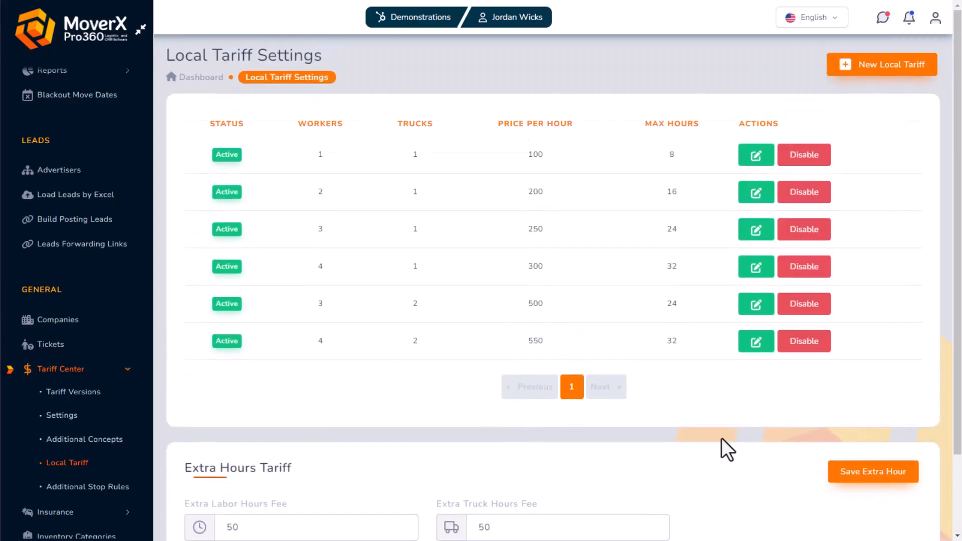
{"action": "scroll", "coordinate": [76, 351], "scroll_direction": "down", "scroll_amount": 3}
{"action": "left_click", "coordinate": [22, 409]}
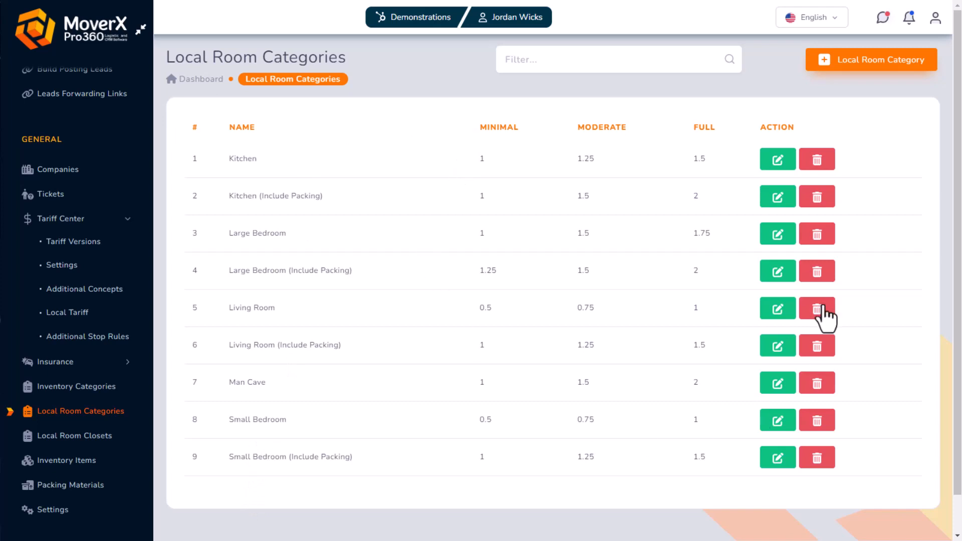
Create the '3 Bedroom House' category with minimal 16, moderate 24 and full 32
{"action": "left_click", "coordinate": [875, 70]}
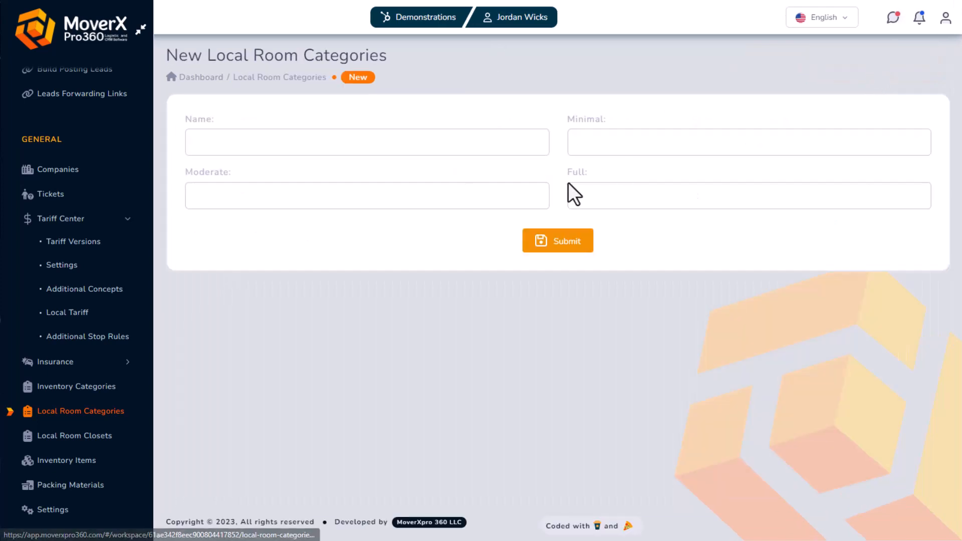
{"action": "left_click", "coordinate": [483, 151]}
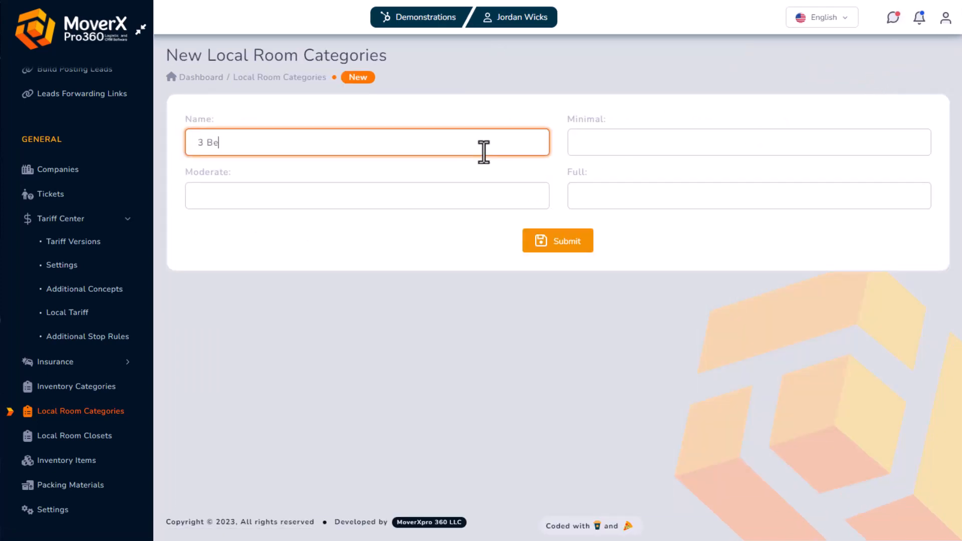
{"action": "type", "text": "3 Bedroom House"}
{"action": "left_click", "coordinate": [574, 143]}
{"action": "type", "text": "1"}
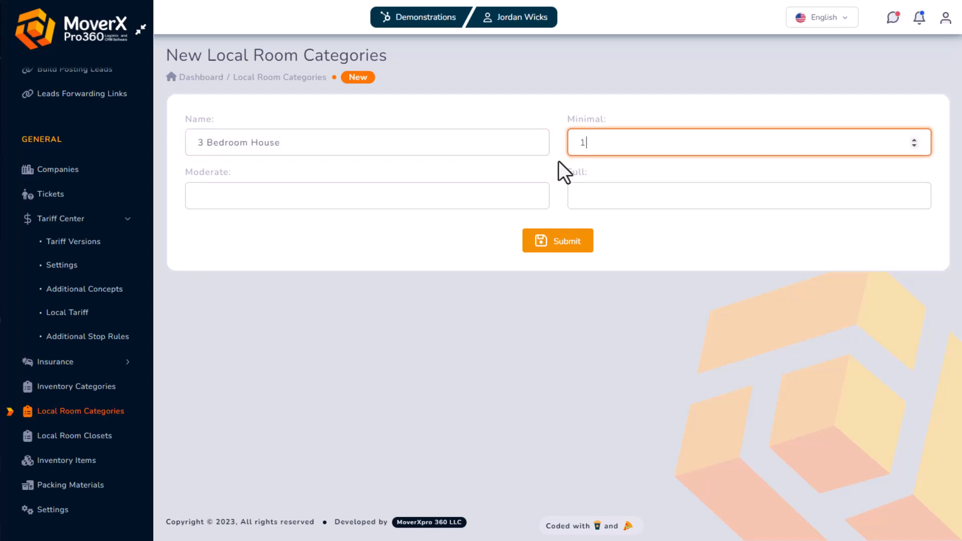
{"action": "type", "text": "6"}
{"action": "left_click", "coordinate": [438, 198]}
{"action": "type", "text": "24"}
{"action": "left_click", "coordinate": [617, 196]}
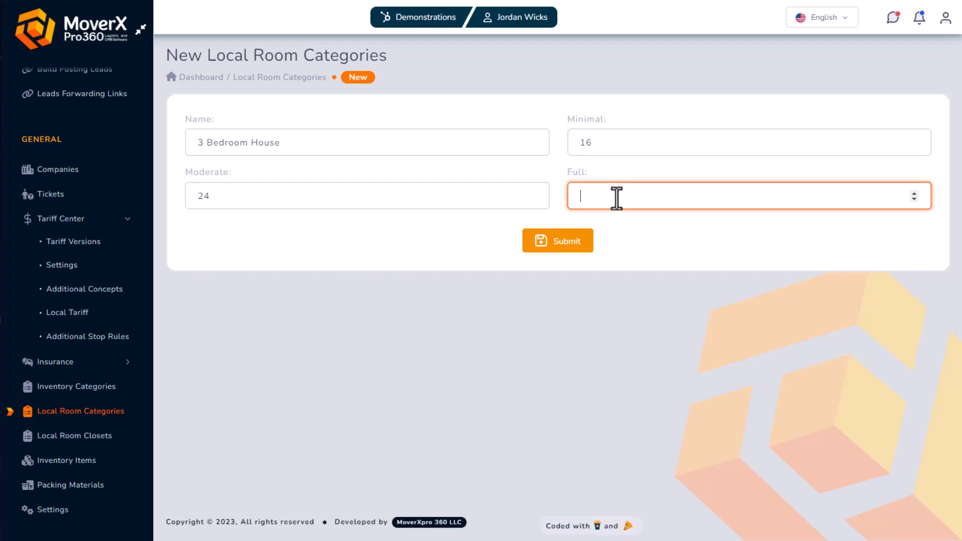
{"action": "type", "text": "32"}
{"action": "left_click", "coordinate": [551, 243]}
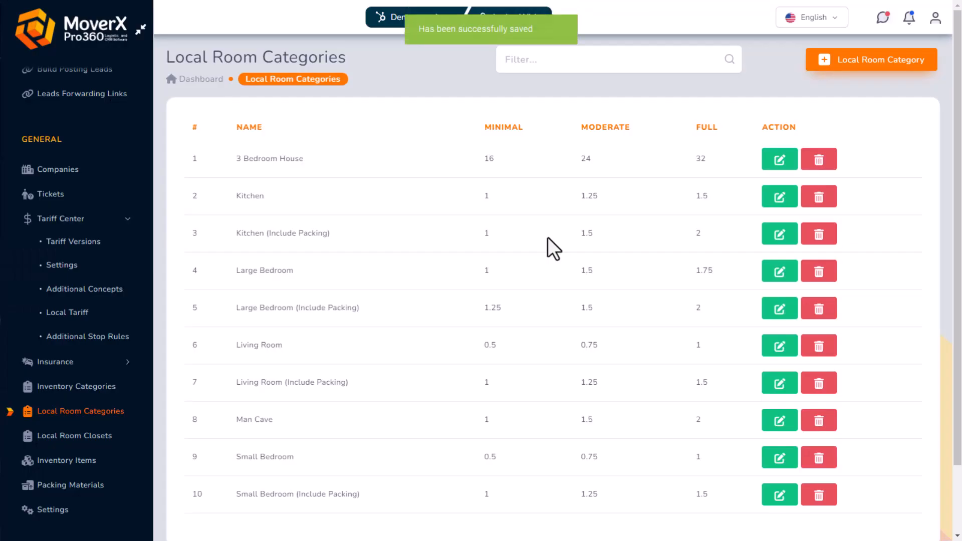
{"action": "scroll", "coordinate": [501, 271], "scroll_direction": "down", "scroll_amount": 2}
{"action": "scroll", "coordinate": [451, 426], "scroll_direction": "up", "scroll_amount": 2}
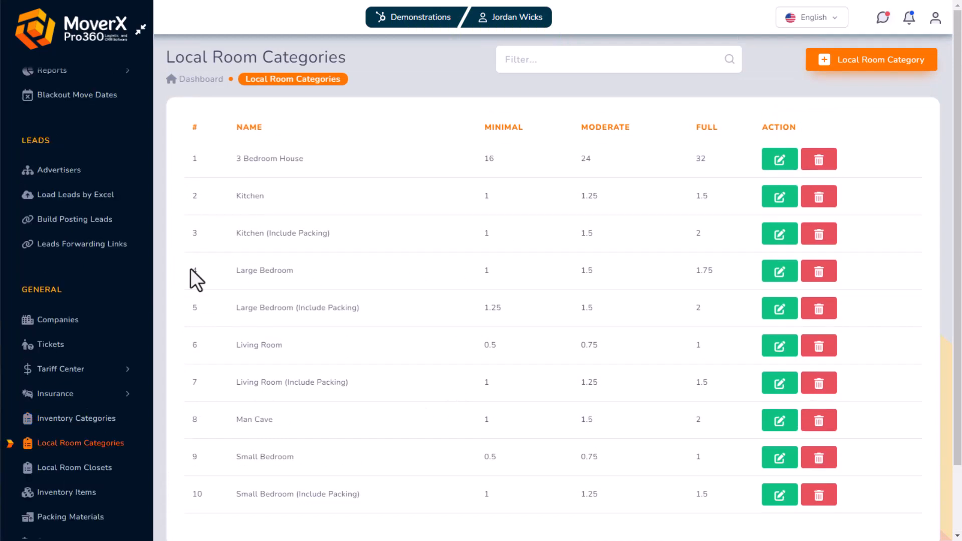
Save a Walk-in Closet entry (minimal 1, moderate 1.5, full 2), then open Packing Materials
{"action": "left_click", "coordinate": [80, 475]}
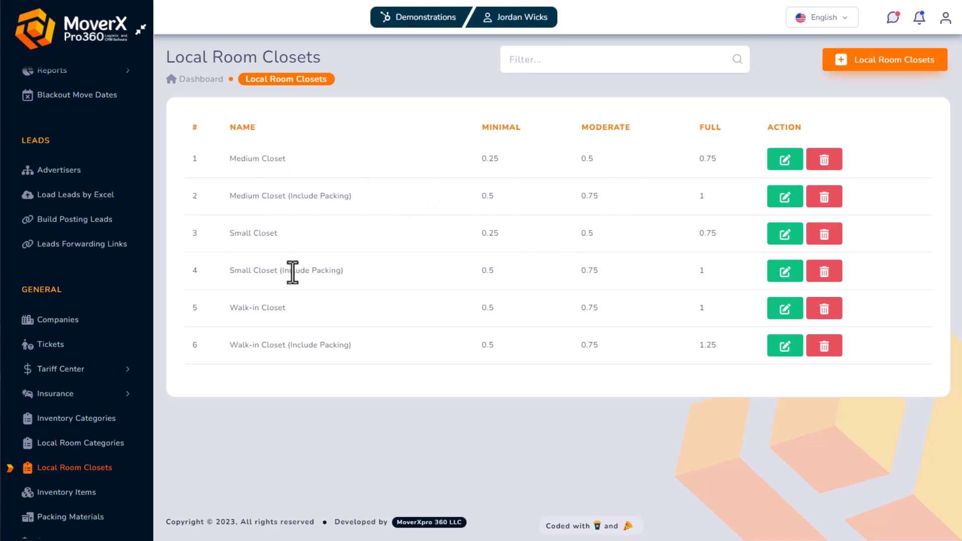
{"action": "left_click", "coordinate": [877, 61]}
{"action": "left_click", "coordinate": [412, 148]}
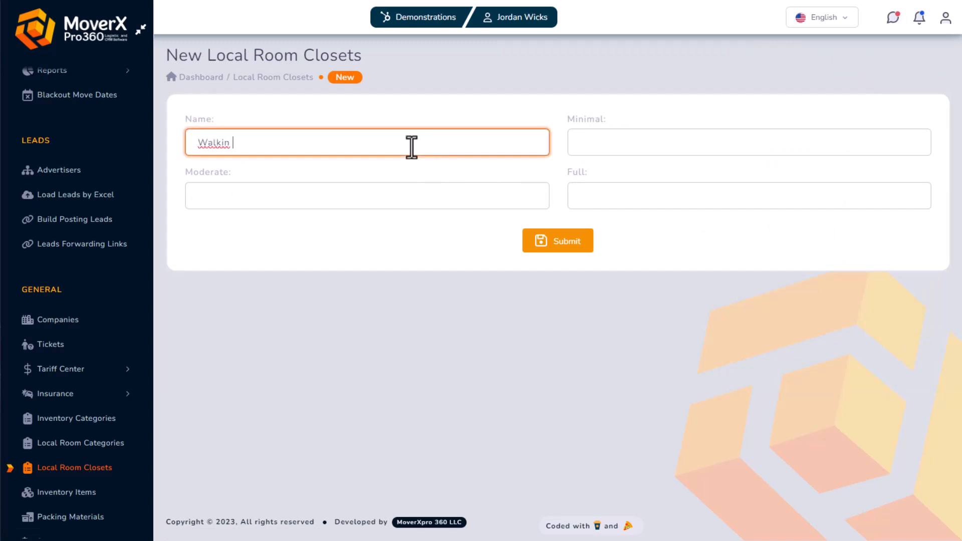
{"action": "left_click", "coordinate": [625, 149]}
{"action": "type", "text": "1"}
{"action": "left_click", "coordinate": [432, 196]}
{"action": "type", "text": "1.5"}
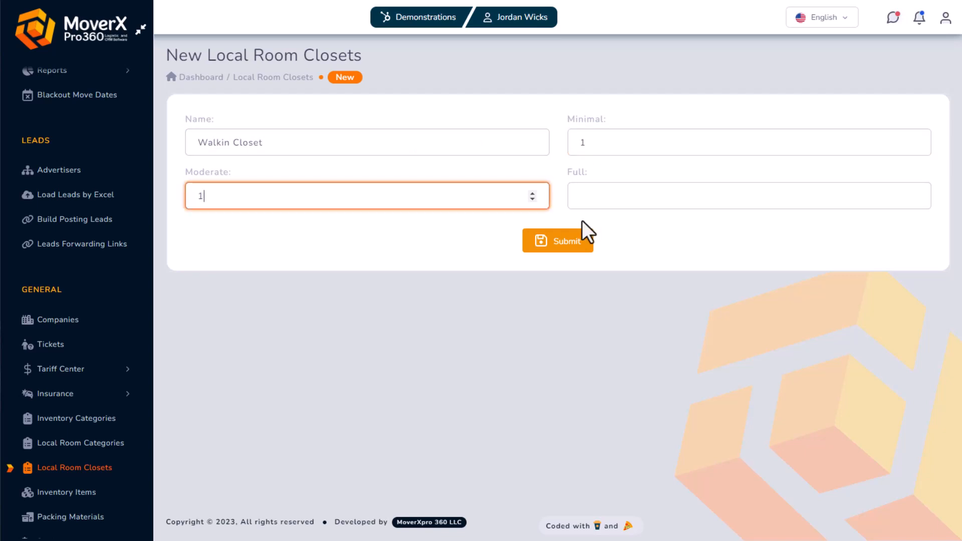
{"action": "left_click", "coordinate": [659, 195]}
{"action": "type", "text": "2"}
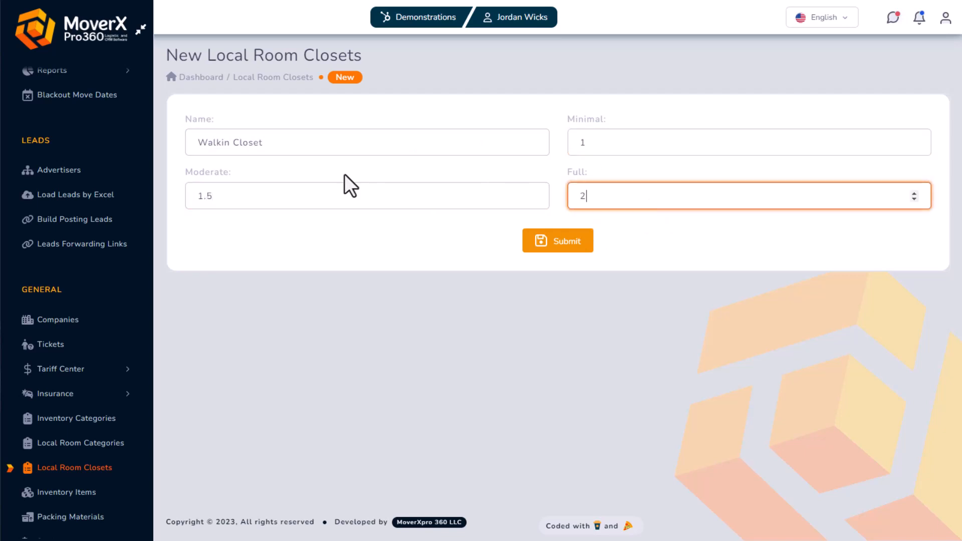
{"action": "left_click", "coordinate": [221, 148]}
{"action": "left_click", "coordinate": [563, 253]}
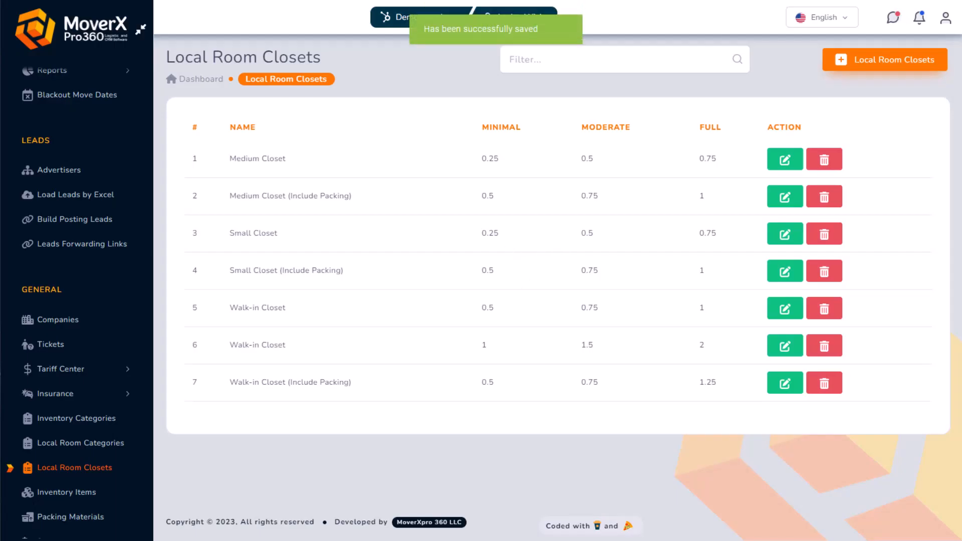
{"action": "left_click", "coordinate": [71, 518]}
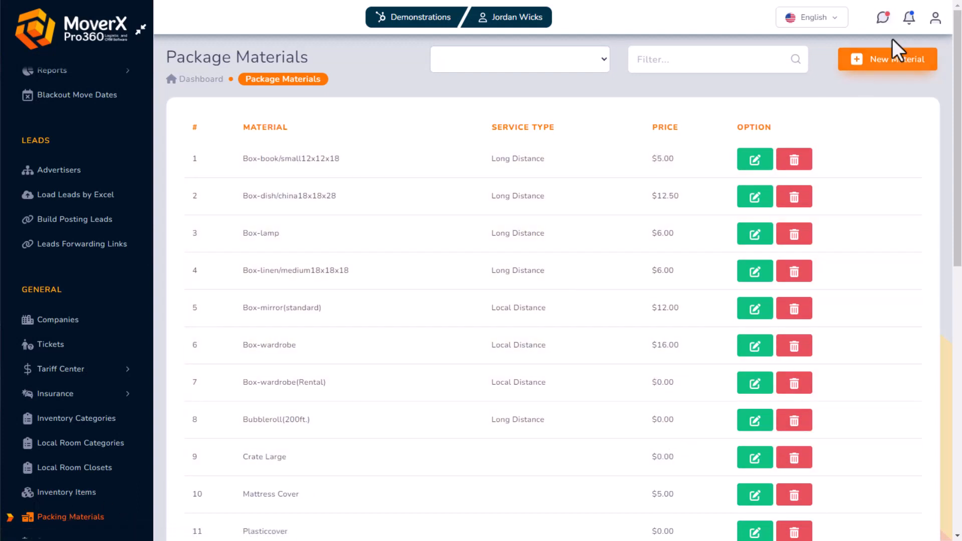
Submit a Wardrobe Box material priced 15 for Local Distance, then open Settings
{"action": "left_click", "coordinate": [880, 63]}
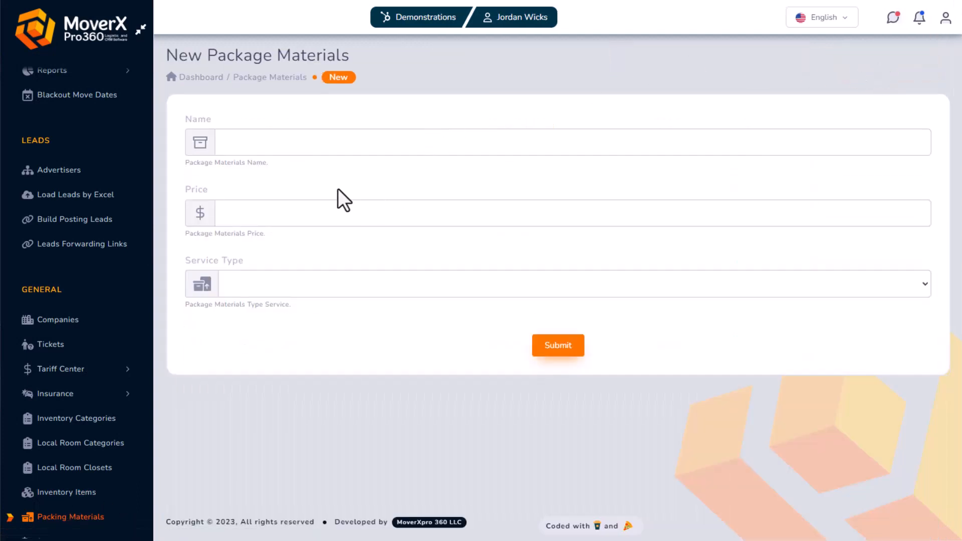
{"action": "left_click", "coordinate": [272, 147]}
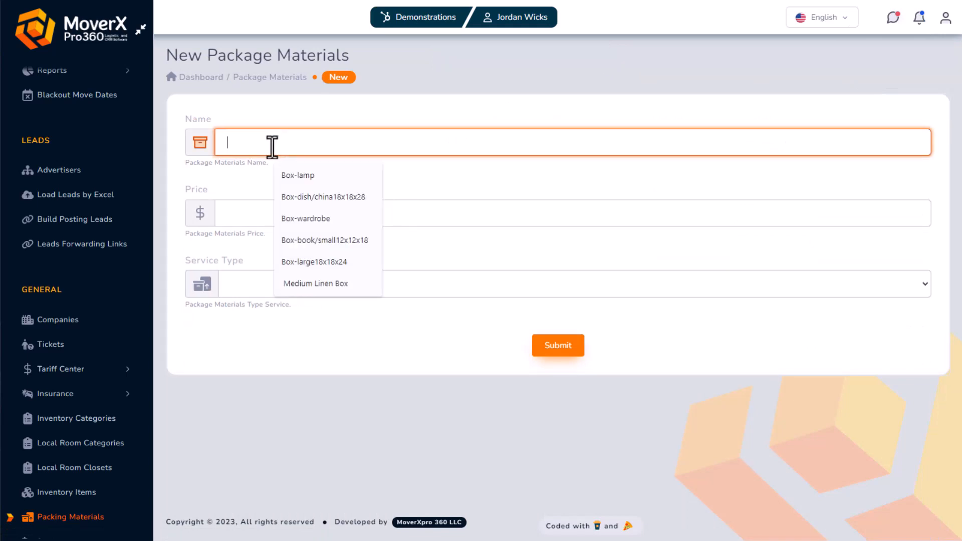
{"action": "type", "text": "Wardro"}
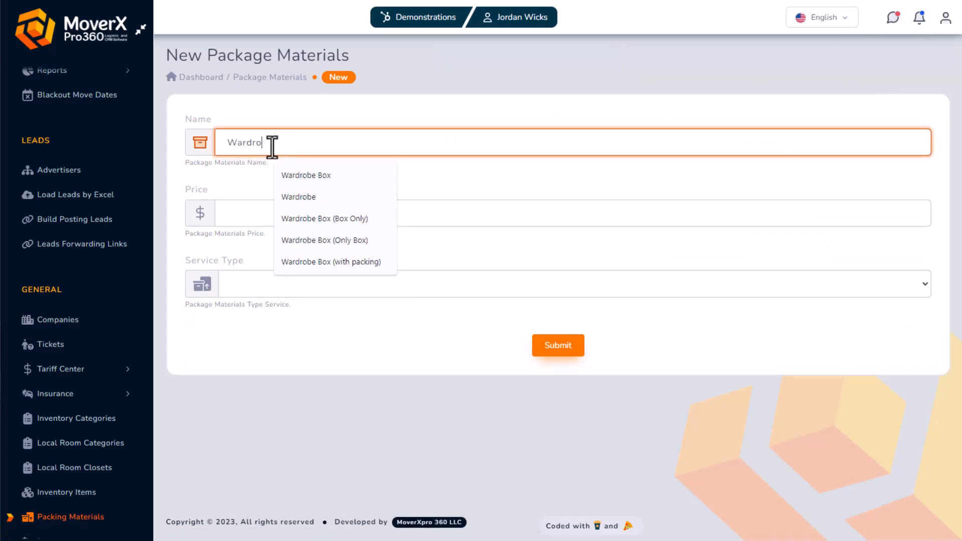
{"action": "type", "text": "be Box"}
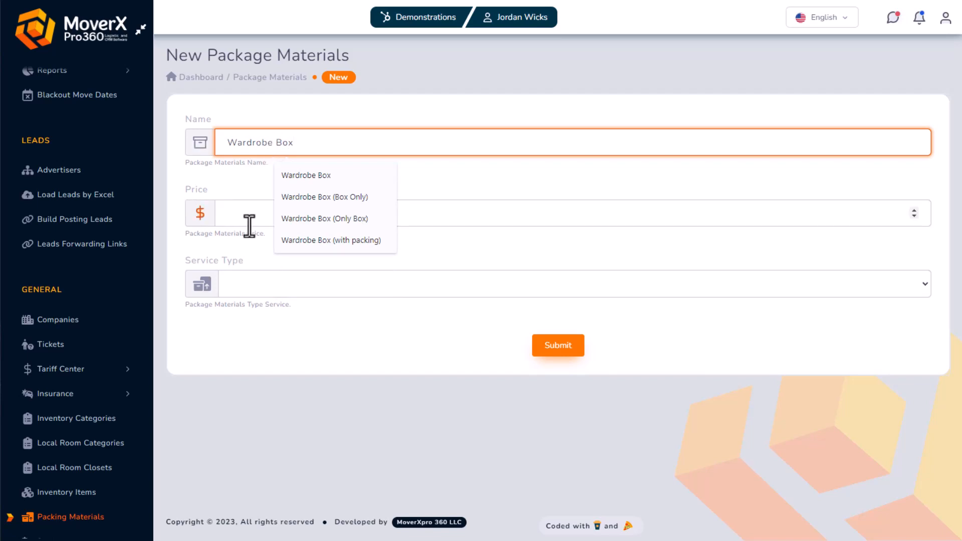
{"action": "left_click", "coordinate": [254, 222]}
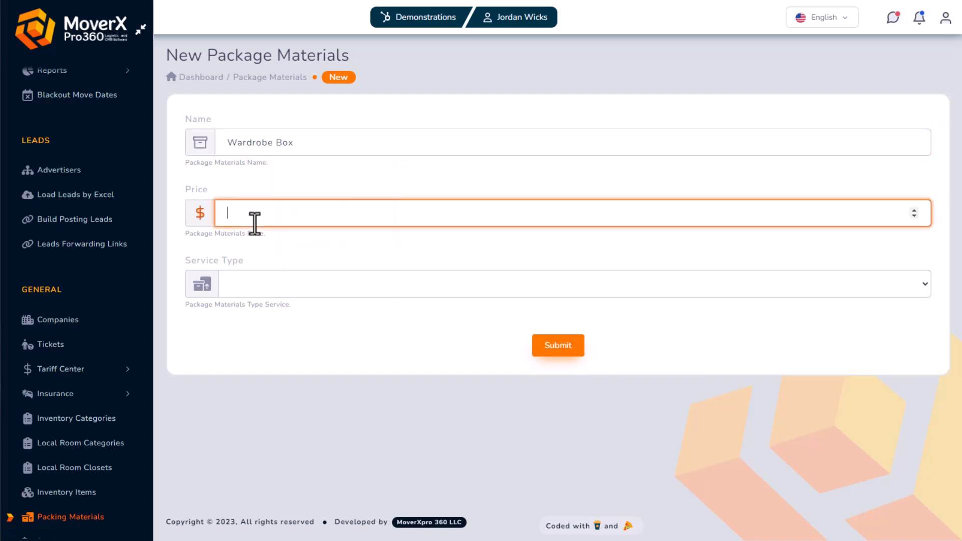
{"action": "left_click", "coordinate": [275, 287]}
{"action": "left_click", "coordinate": [276, 317]}
{"action": "left_click", "coordinate": [556, 349]}
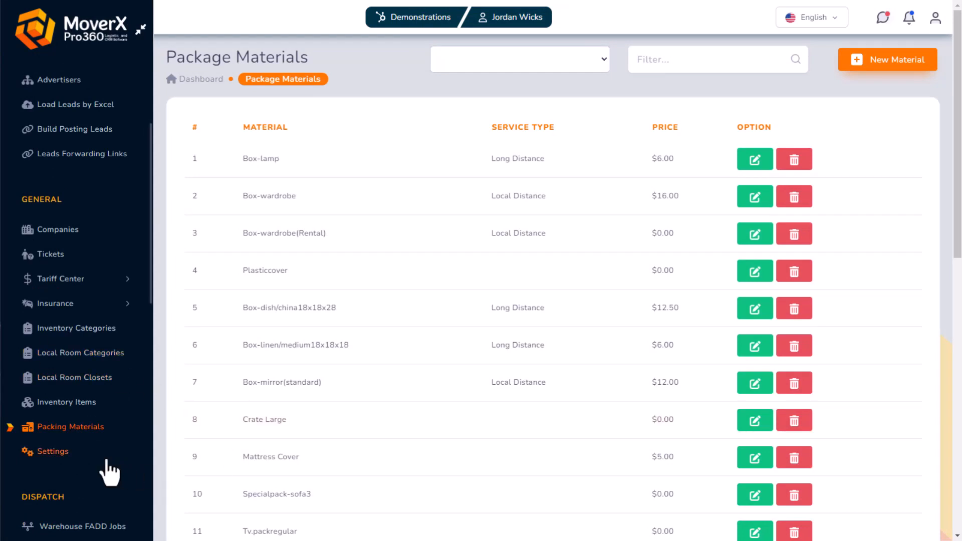
{"action": "left_click", "coordinate": [43, 454]}
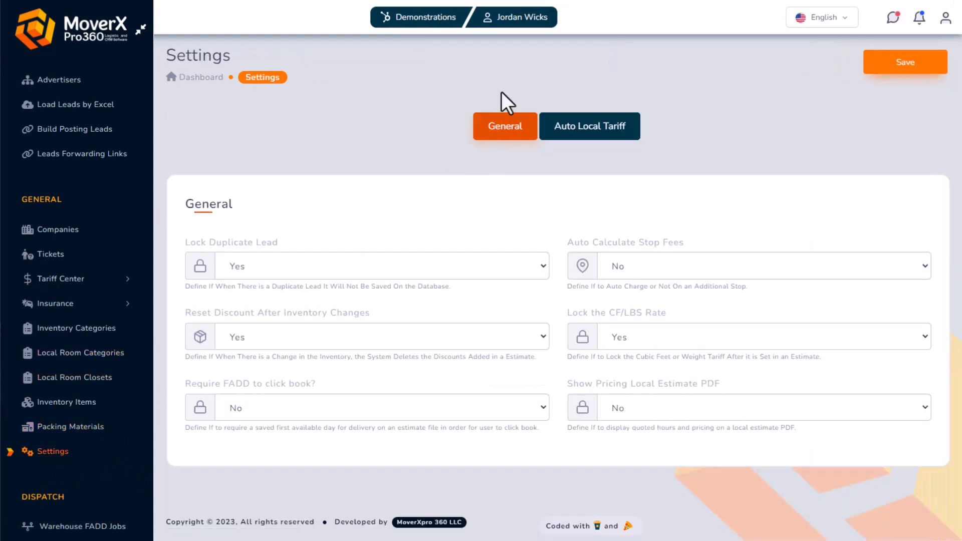
Keep Auto Calculate Stop Fees at No, set Show Pricing Local Estimate PDF to Yes, and save
{"action": "left_click", "coordinate": [636, 271]}
{"action": "left_click", "coordinate": [628, 301]}
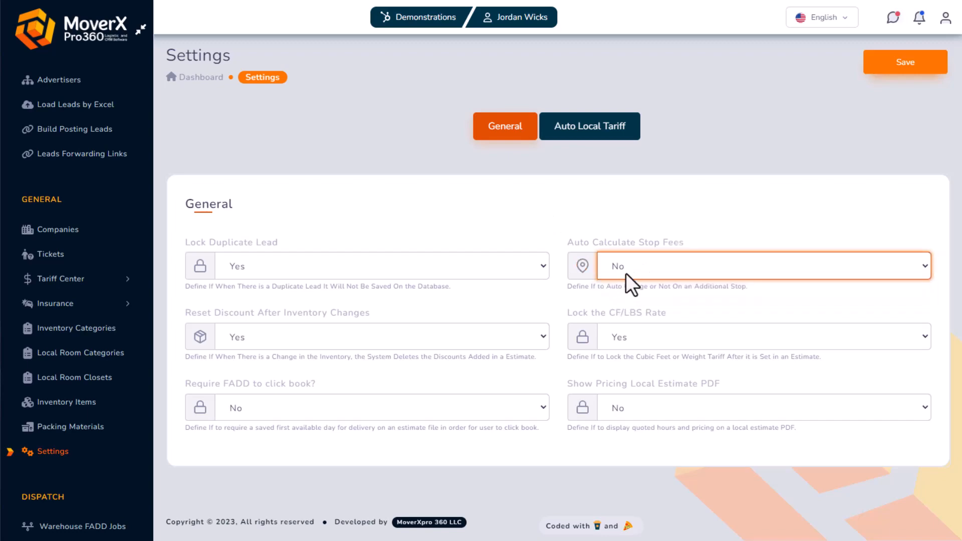
{"action": "left_click", "coordinate": [893, 62]}
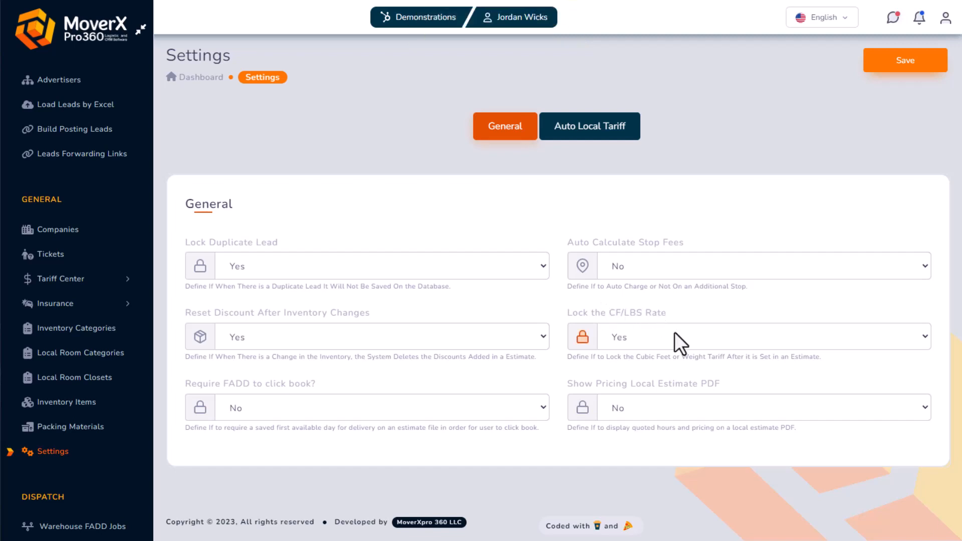
{"action": "left_click", "coordinate": [662, 410]}
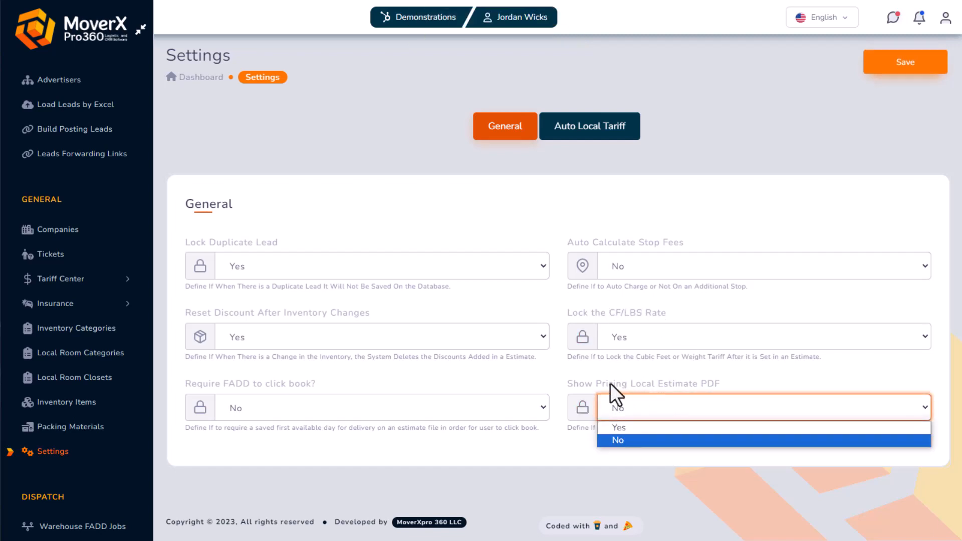
{"action": "left_click", "coordinate": [627, 429]}
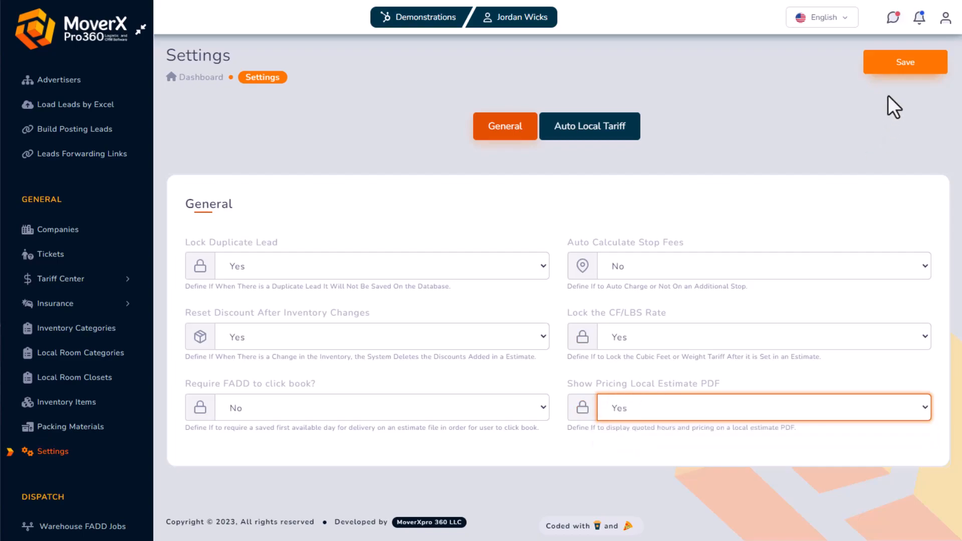
{"action": "left_click", "coordinate": [890, 60]}
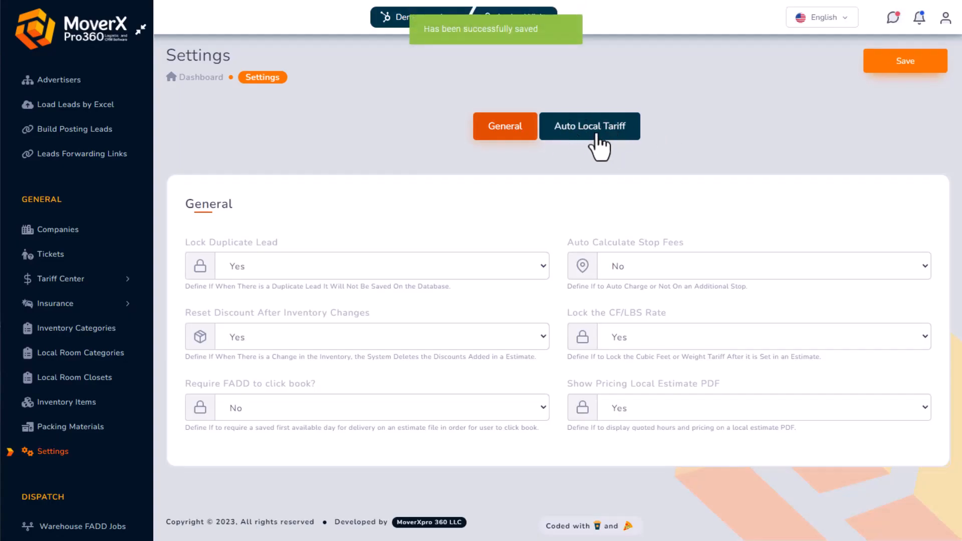
Save the Auto Local Tariff settings with travel charged by Miles
{"action": "left_click", "coordinate": [600, 147]}
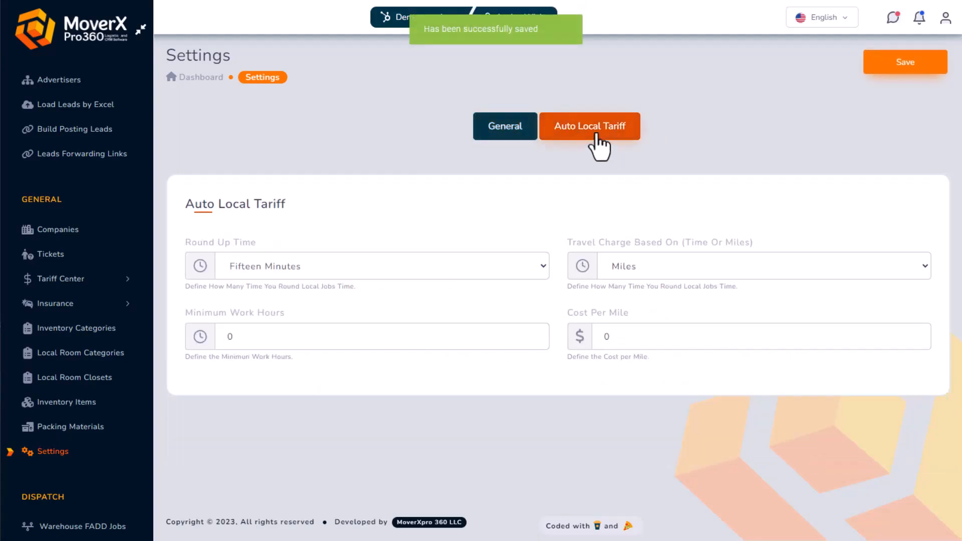
{"action": "left_click", "coordinate": [627, 263]}
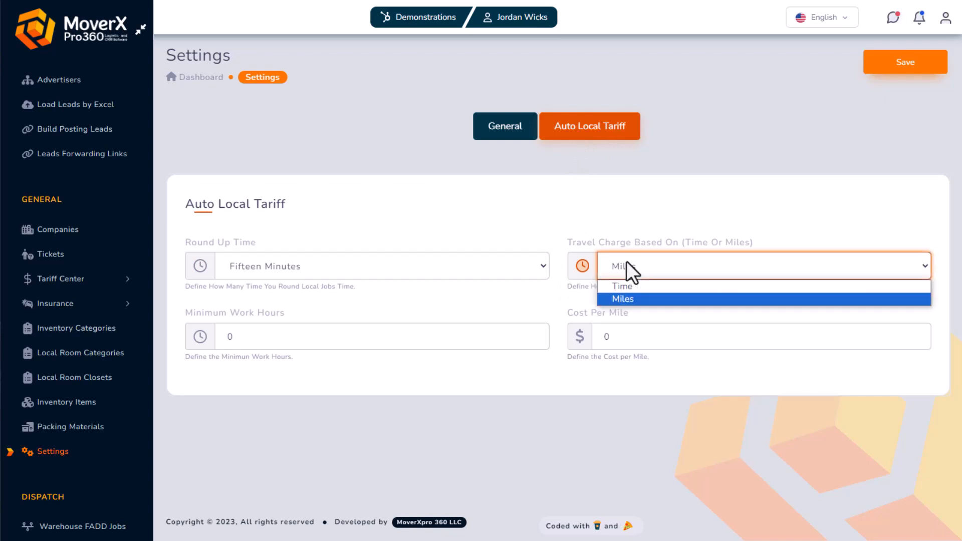
{"action": "left_click", "coordinate": [627, 300]}
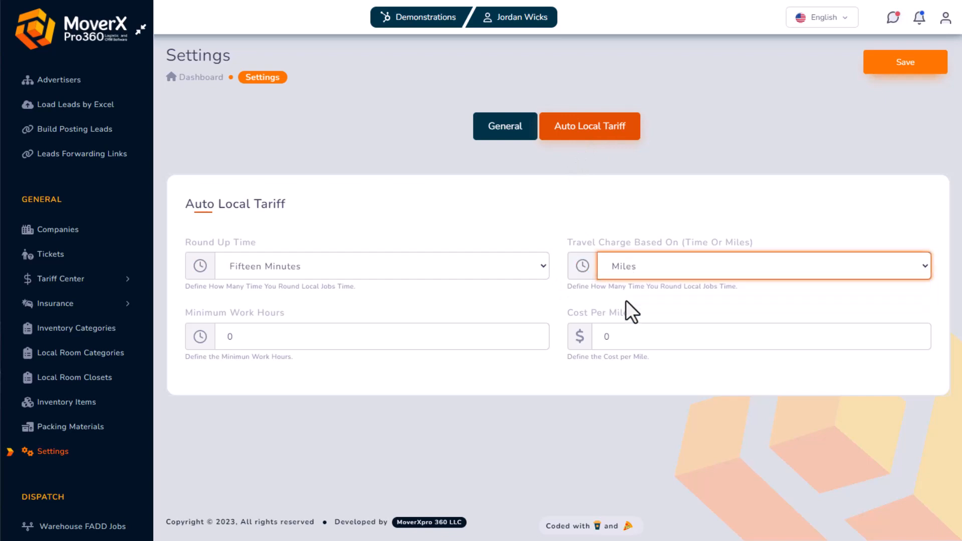
{"action": "left_click", "coordinate": [298, 337]}
{"action": "left_click", "coordinate": [689, 337]}
{"action": "left_click", "coordinate": [873, 70]}
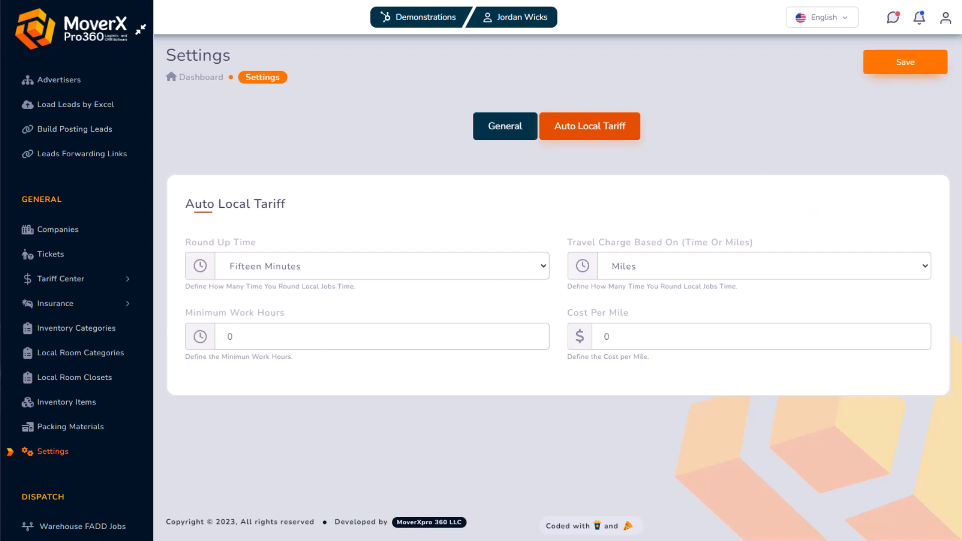
{"action": "scroll", "coordinate": [58, 469], "scroll_direction": "down", "scroll_amount": 2}
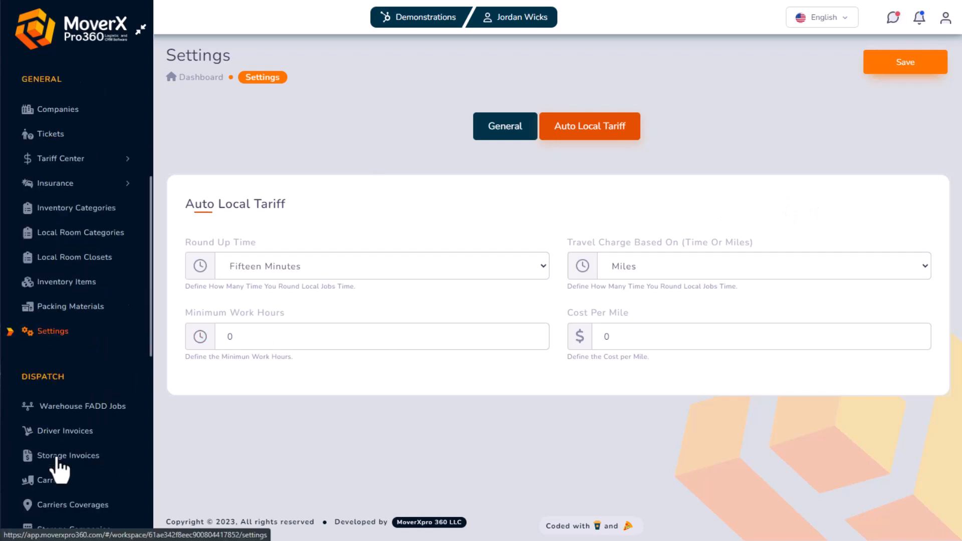
Open Payroll > Roles to see the eight roles such as Admin, Salesman and Foreman
{"action": "scroll", "coordinate": [61, 468], "scroll_direction": "down", "scroll_amount": 4}
{"action": "left_click", "coordinate": [48, 464]}
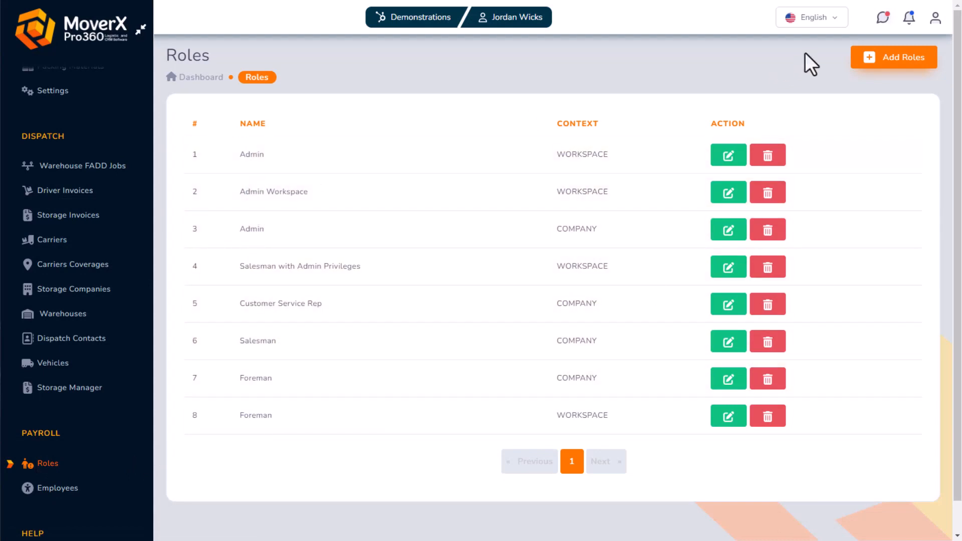
Start a new role named 'New Role with Desired Permissions' with Workspace scope
{"action": "left_click", "coordinate": [875, 63]}
{"action": "left_click", "coordinate": [437, 146]}
{"action": "type", "text": "N"}
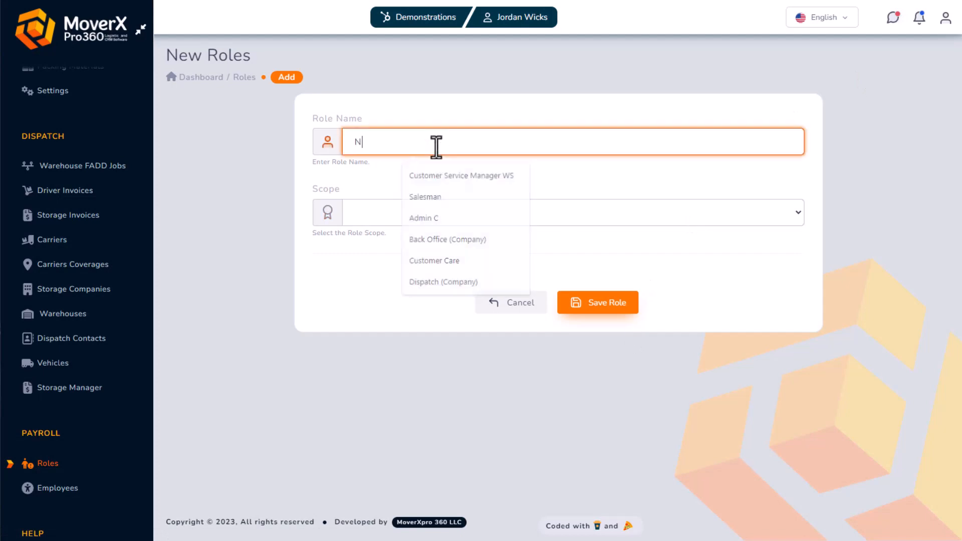
{"action": "type", "text": "ew Role with Desired Permissions"}
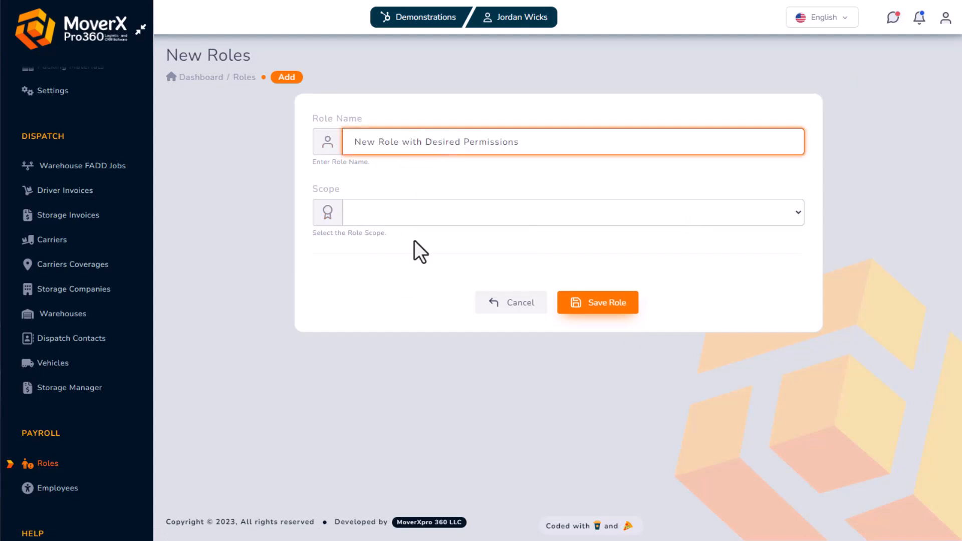
{"action": "left_click", "coordinate": [421, 215]}
{"action": "left_click", "coordinate": [426, 230]}
Grant only Calendar Hhg View, Companies View, Role View, Role Manage and Employees View, save, and go to Employees
{"action": "scroll", "coordinate": [414, 243], "scroll_direction": "down", "scroll_amount": 3}
{"action": "left_click", "coordinate": [335, 207]}
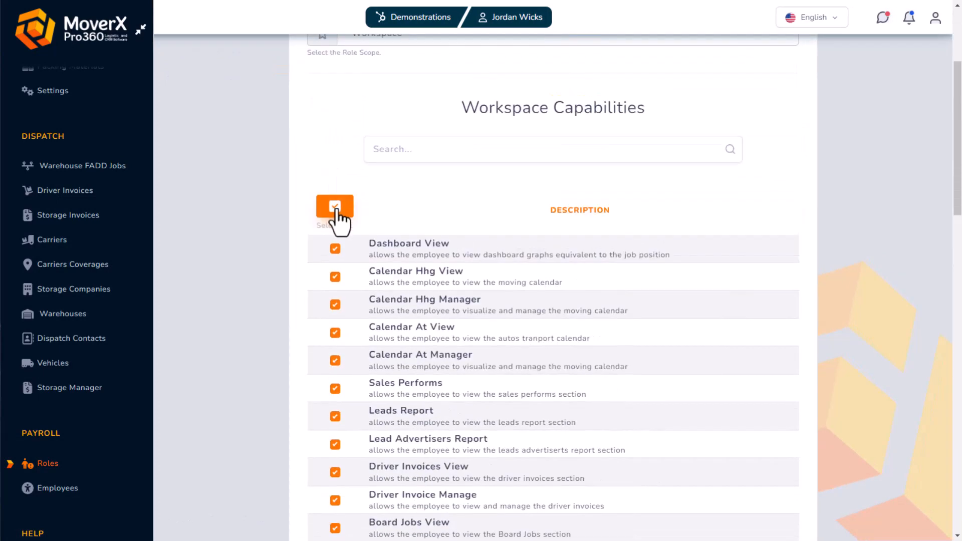
{"action": "left_click", "coordinate": [335, 208]}
{"action": "scroll", "coordinate": [335, 131], "scroll_direction": "down", "scroll_amount": 3}
{"action": "left_click", "coordinate": [335, 99]}
{"action": "scroll", "coordinate": [335, 125], "scroll_direction": "down", "scroll_amount": 1}
{"action": "scroll", "coordinate": [335, 146], "scroll_direction": "down", "scroll_amount": 3}
{"action": "left_click", "coordinate": [336, 192]}
{"action": "scroll", "coordinate": [334, 176], "scroll_direction": "down", "scroll_amount": 2}
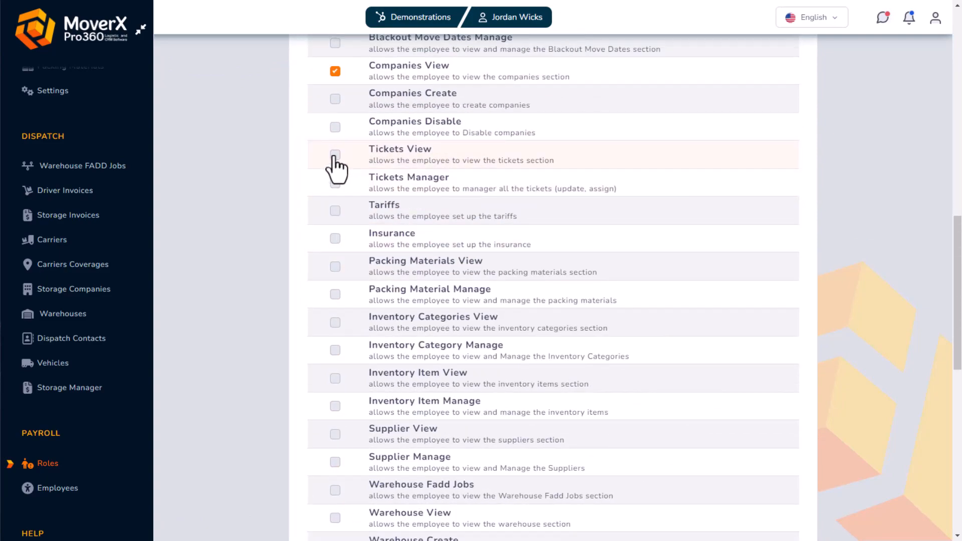
{"action": "scroll", "coordinate": [336, 168], "scroll_direction": "down", "scroll_amount": 8}
{"action": "left_click", "coordinate": [333, 286]}
{"action": "left_click", "coordinate": [333, 313]}
{"action": "left_click", "coordinate": [332, 342]}
{"action": "scroll", "coordinate": [333, 355], "scroll_direction": "down", "scroll_amount": 2}
{"action": "left_click", "coordinate": [594, 462]}
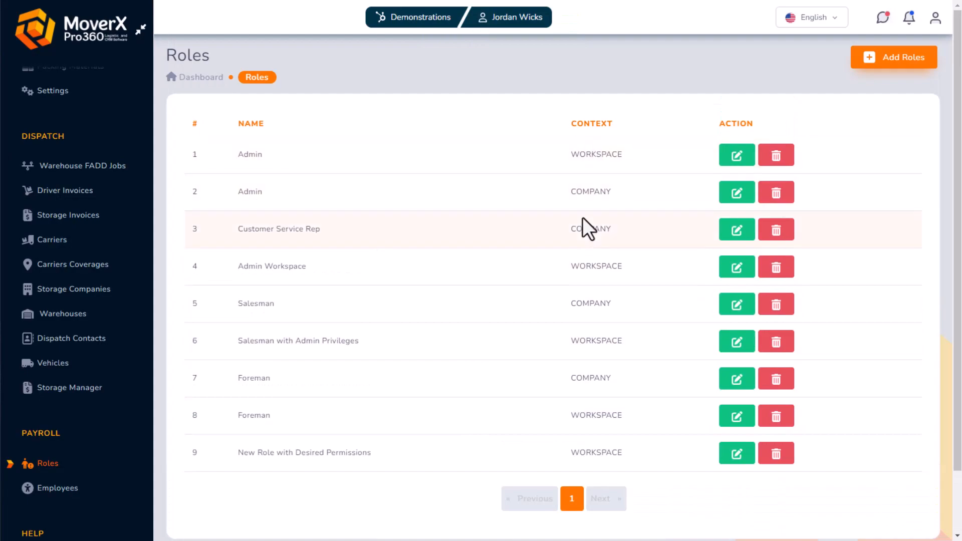
{"action": "left_click", "coordinate": [54, 488]}
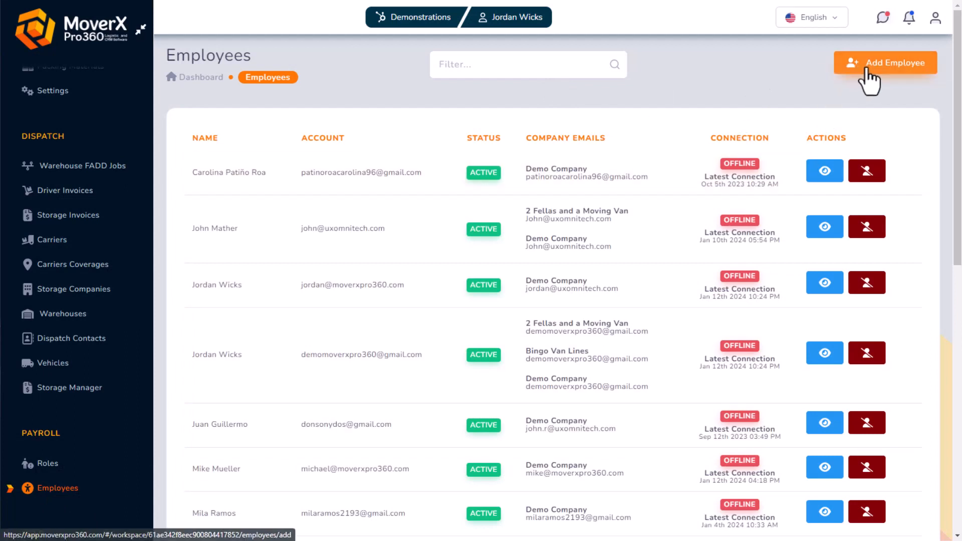
Enter the new employee's work email and verify it, acknowledging the new-account notice
{"action": "left_click", "coordinate": [882, 75]}
{"action": "left_click", "coordinate": [500, 145]}
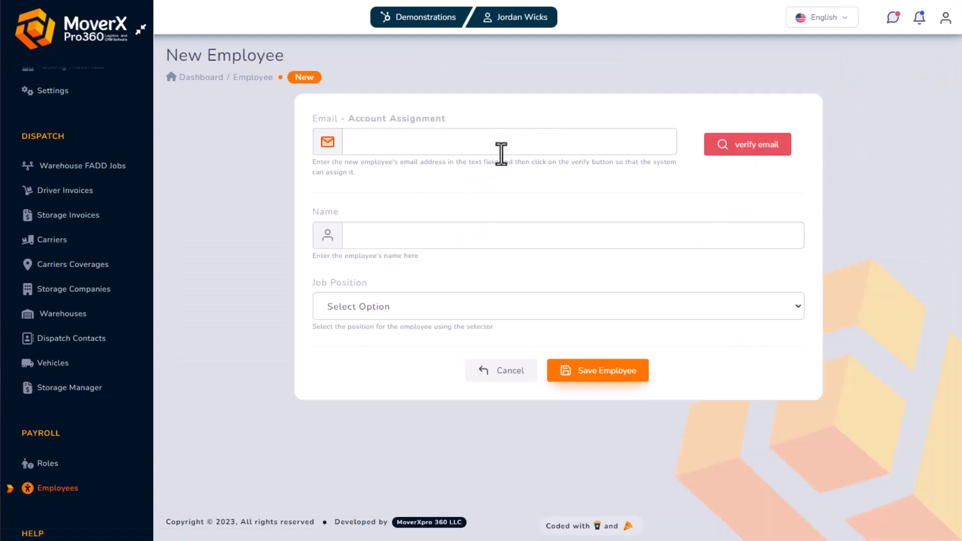
{"action": "type", "text": "work"}
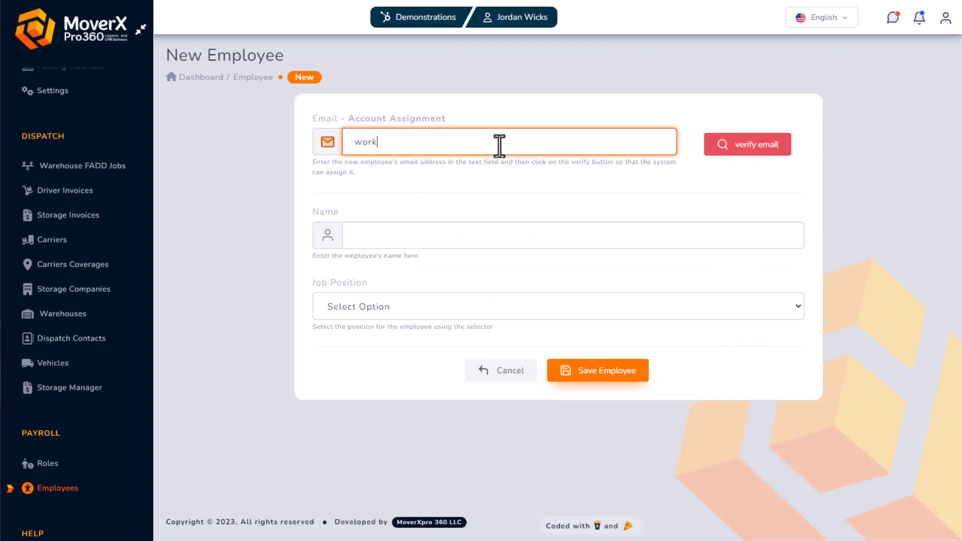
{"action": "type", "text": "@companyemail.com"}
{"action": "left_click", "coordinate": [752, 148]}
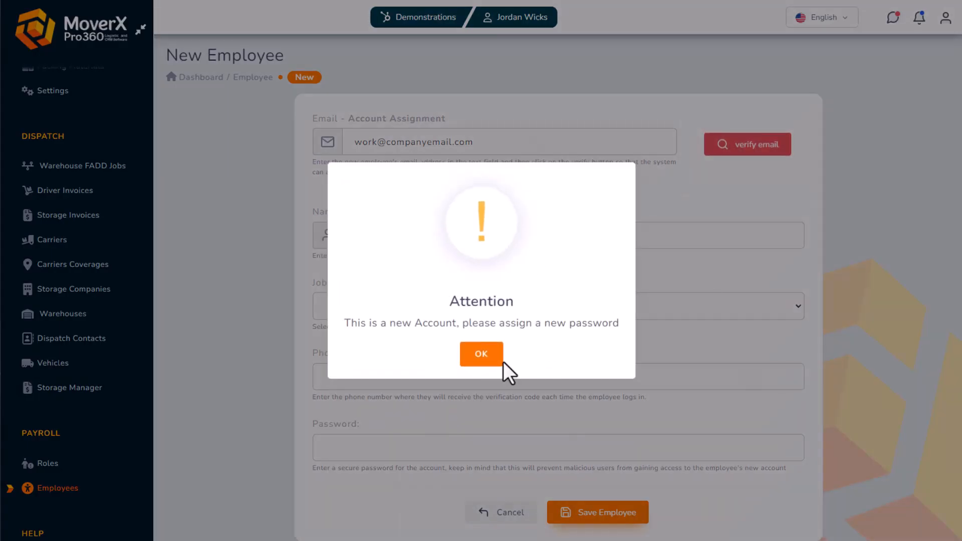
{"action": "left_click", "coordinate": [479, 357]}
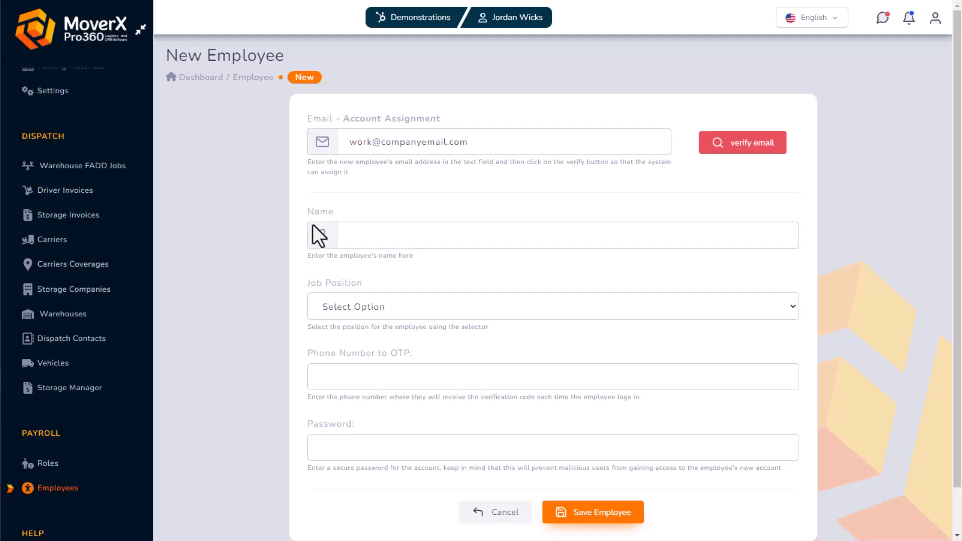
Fill in the employee's name, SALESMAN position, OTP phone and account password, then save
{"action": "left_click", "coordinate": [366, 246]}
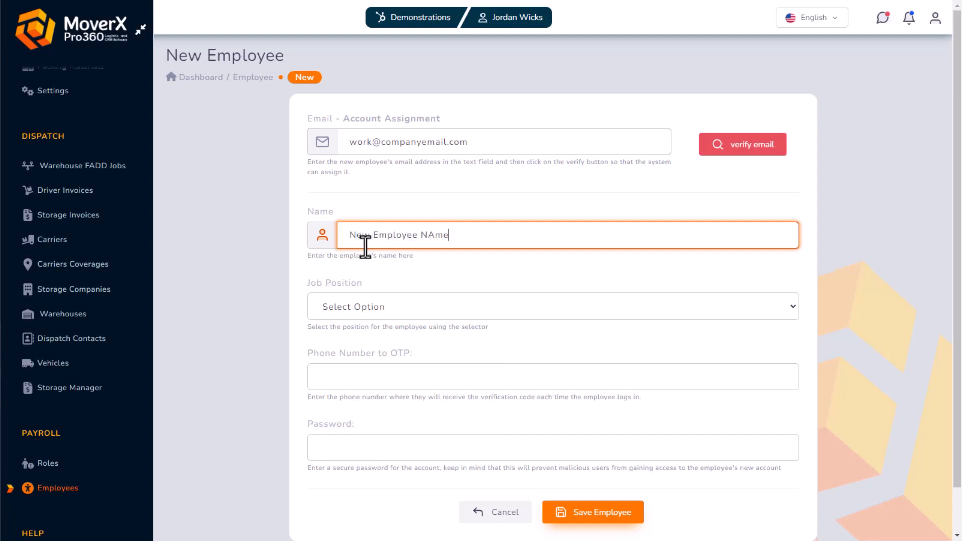
{"action": "left_click", "coordinate": [414, 303]}
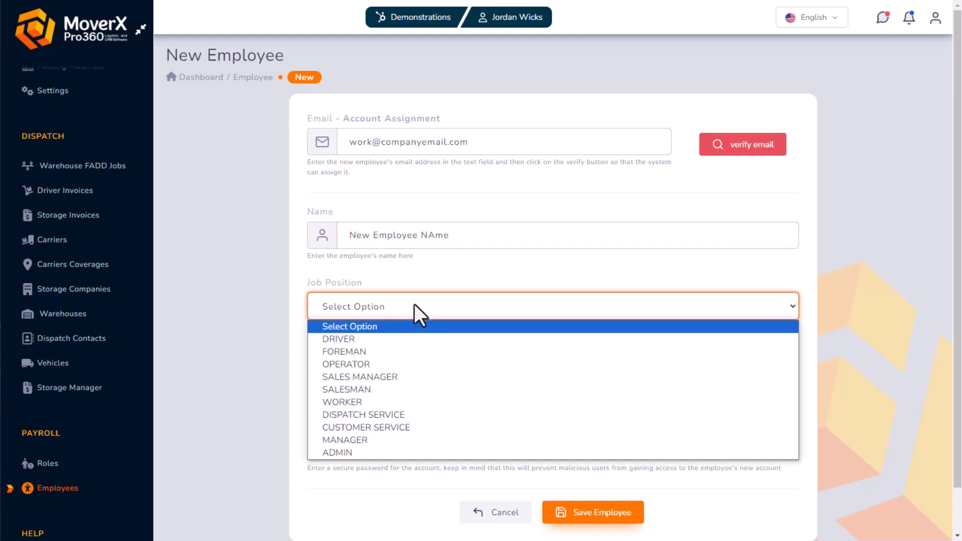
{"action": "left_click", "coordinate": [381, 389]}
{"action": "scroll", "coordinate": [421, 359], "scroll_direction": "down", "scroll_amount": 1}
{"action": "left_click", "coordinate": [406, 330]}
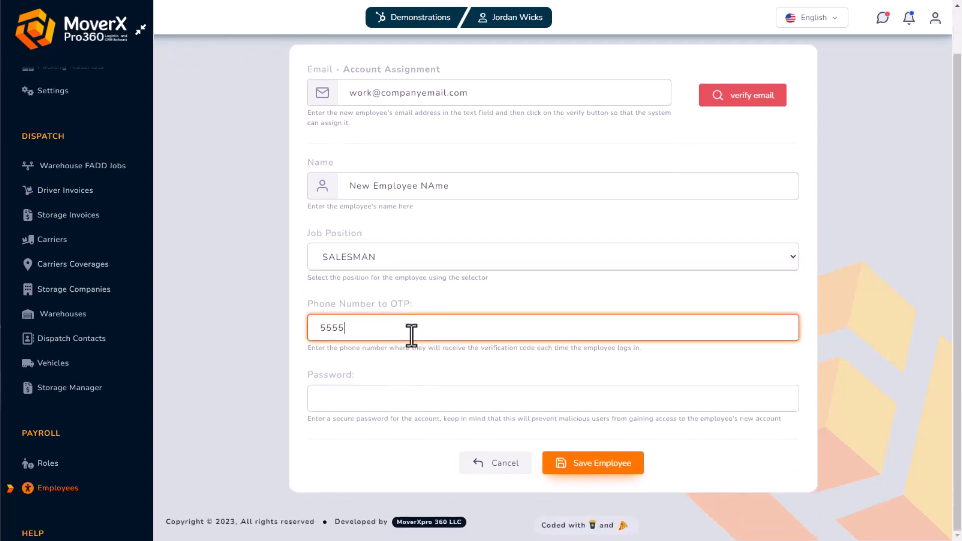
{"action": "left_click", "coordinate": [400, 400]}
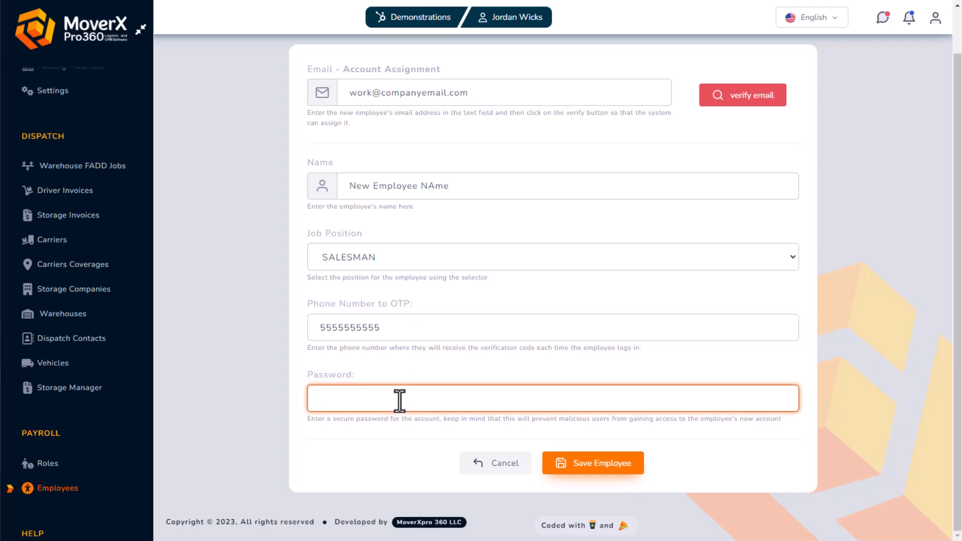
{"action": "type", "text": "12345678@123"}
{"action": "left_click", "coordinate": [597, 463]}
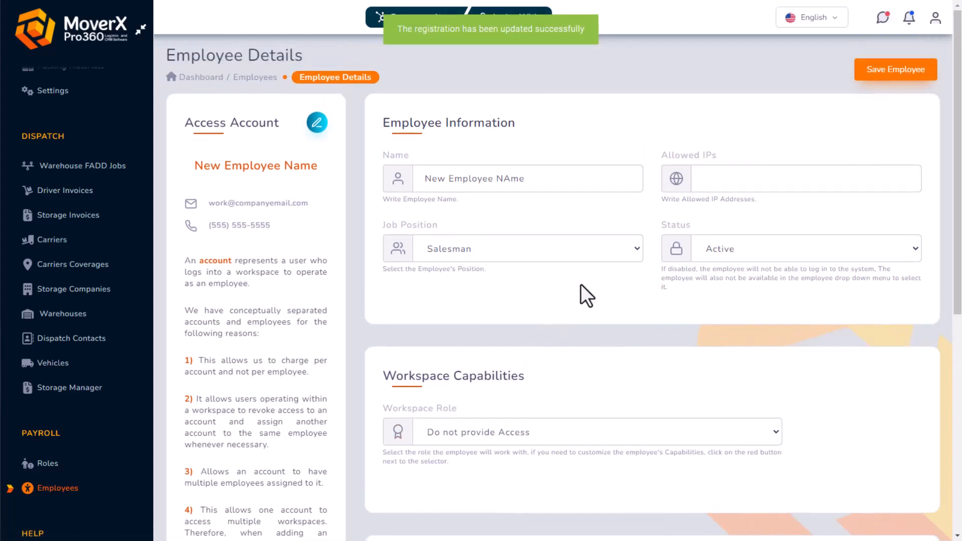
Keep the workspace role as Do not provide Access and assign the employee to Demo Company
{"action": "scroll", "coordinate": [572, 265], "scroll_direction": "down", "scroll_amount": 4}
{"action": "left_click", "coordinate": [512, 193]}
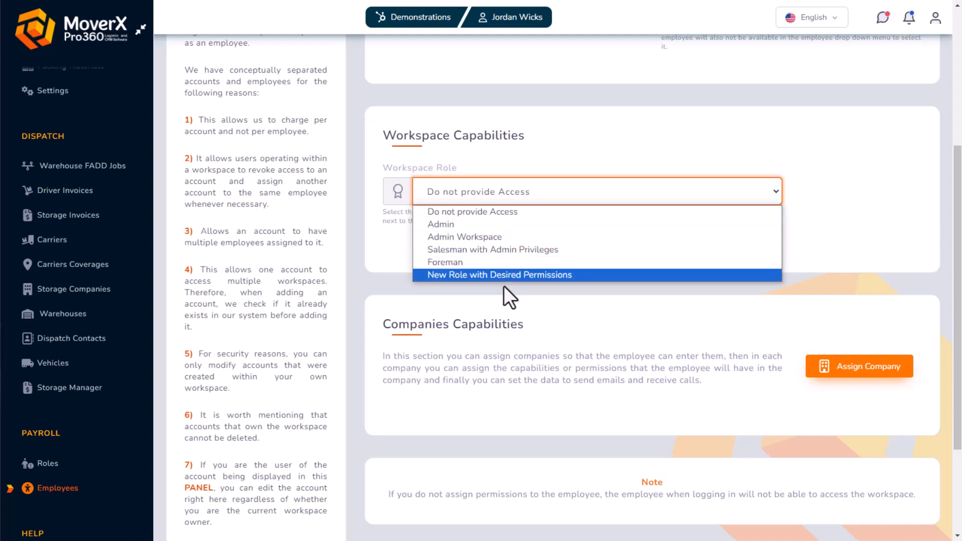
{"action": "left_click", "coordinate": [517, 211]}
{"action": "scroll", "coordinate": [552, 165], "scroll_direction": "down", "scroll_amount": 3}
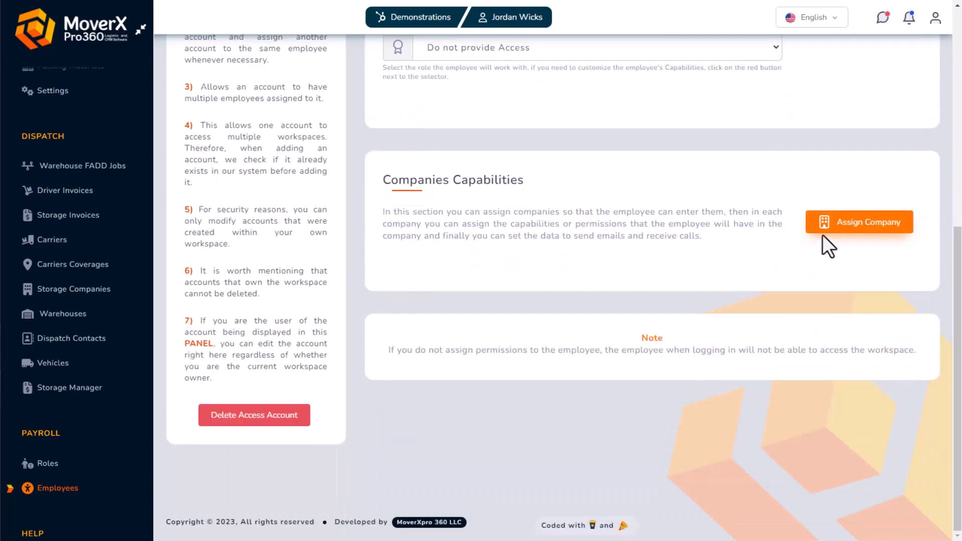
{"action": "left_click", "coordinate": [837, 224]}
{"action": "left_click", "coordinate": [423, 307]}
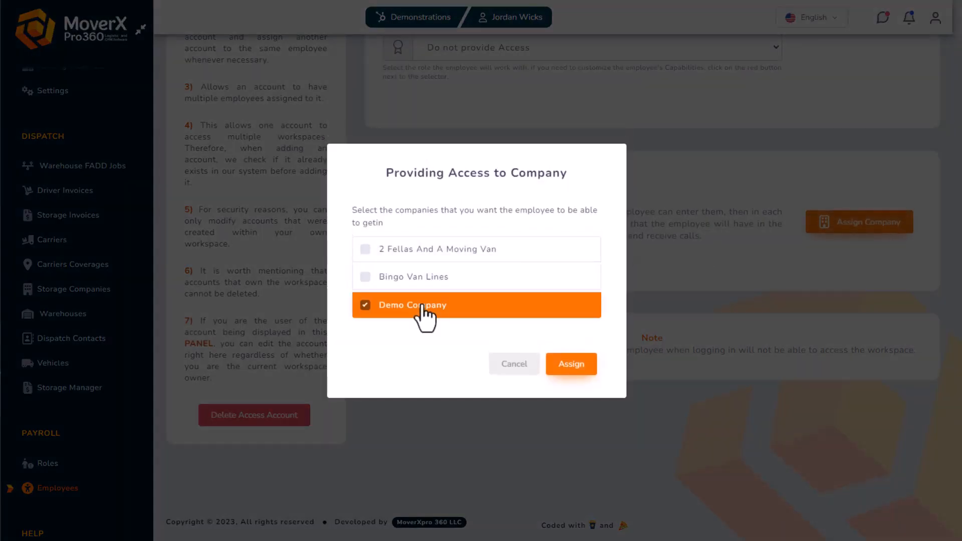
{"action": "left_click", "coordinate": [564, 370]}
Set the email provider to GMAIL with the job email and the email password
{"action": "scroll", "coordinate": [584, 217], "scroll_direction": "down", "scroll_amount": 4}
{"action": "left_click", "coordinate": [577, 201]}
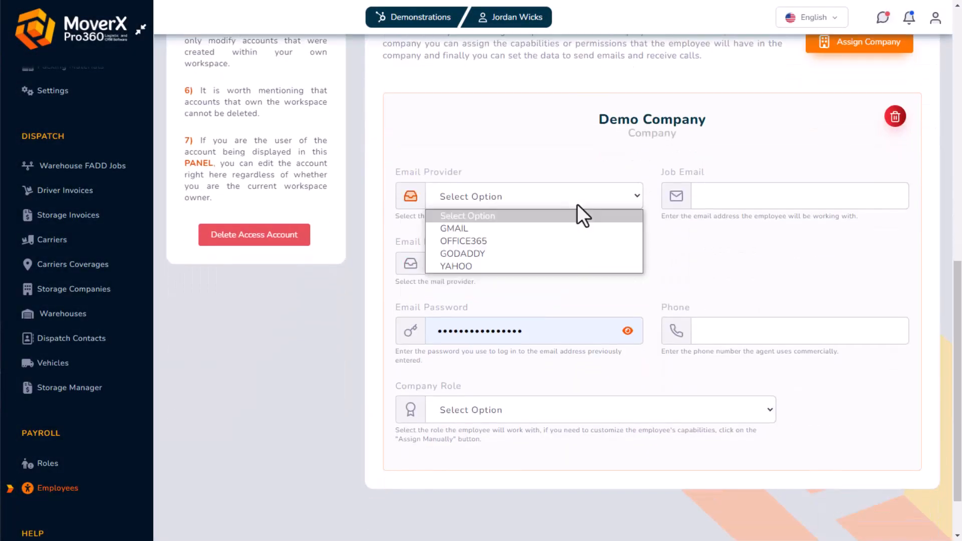
{"action": "left_click", "coordinate": [530, 227]}
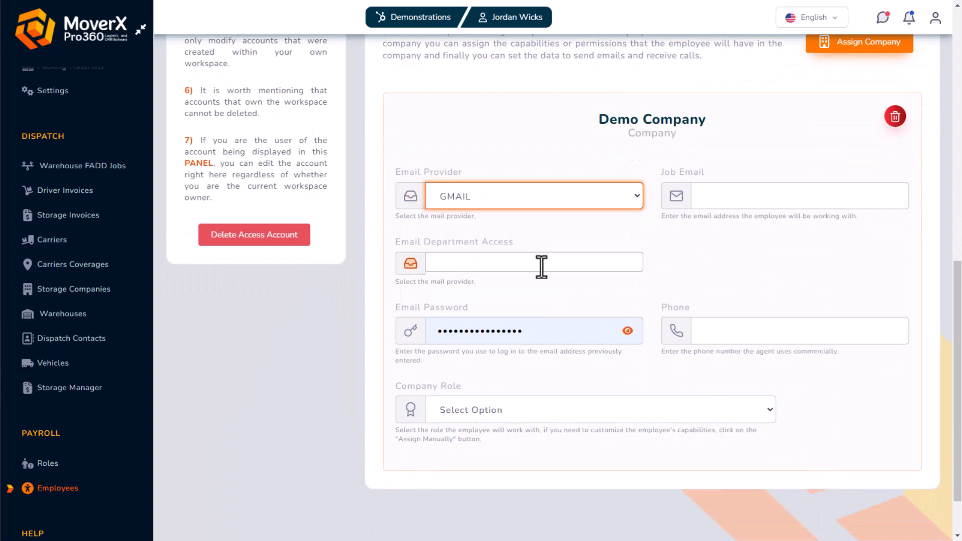
{"action": "left_click", "coordinate": [724, 201]}
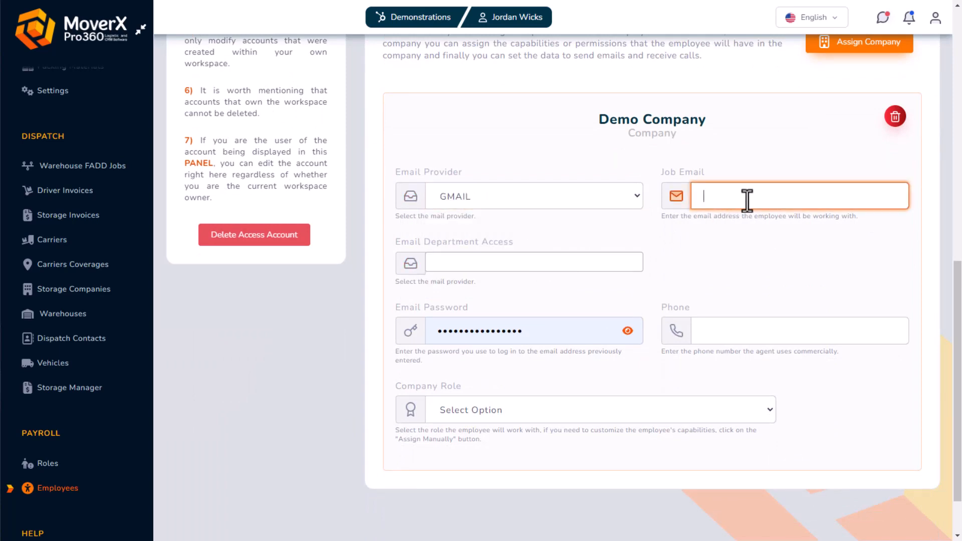
{"action": "type", "text": "work@companyemail.com"}
{"action": "left_click", "coordinate": [543, 263]}
{"action": "left_click", "coordinate": [519, 335]}
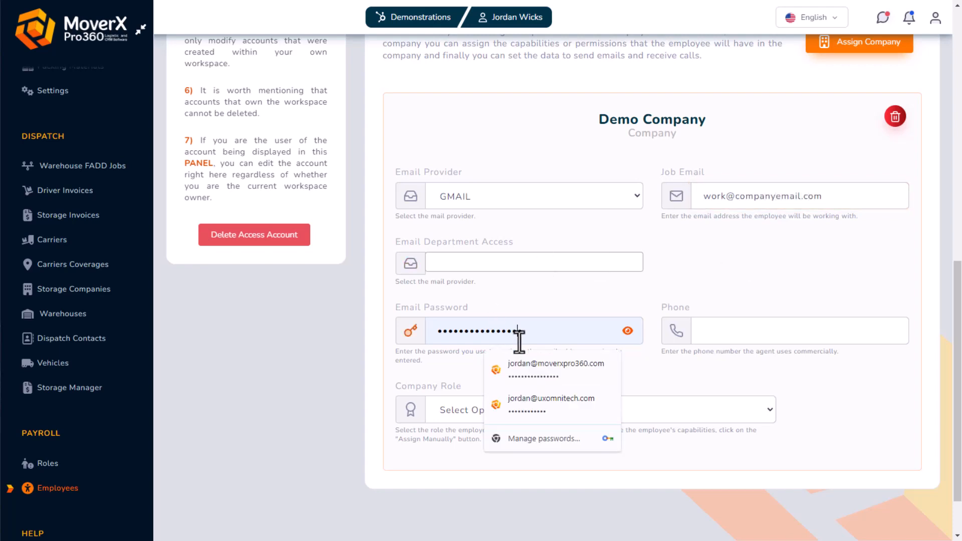
{"action": "left_click_drag", "start_coordinate": [519, 335], "coordinate": [338, 337]}
{"action": "key", "text": "BackSpace"}
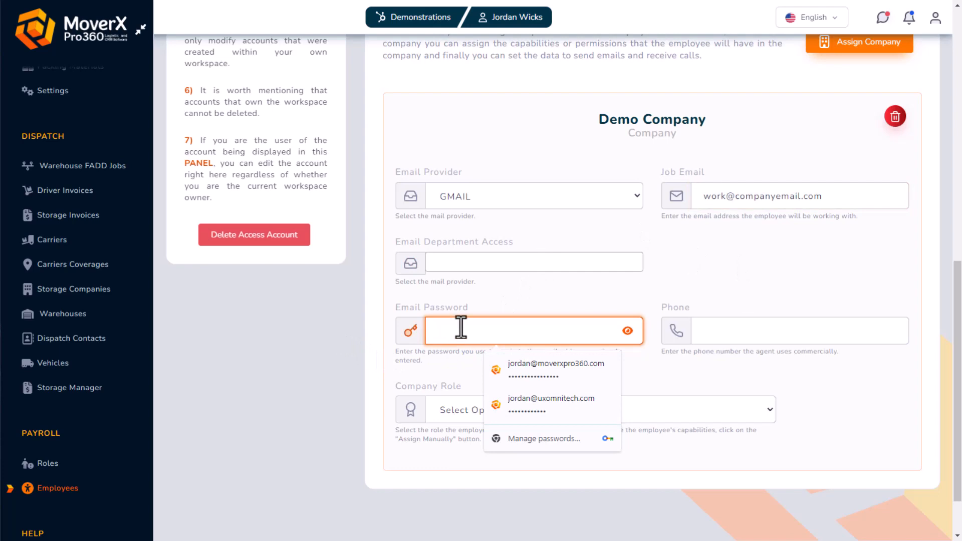
{"action": "left_click", "coordinate": [567, 301]}
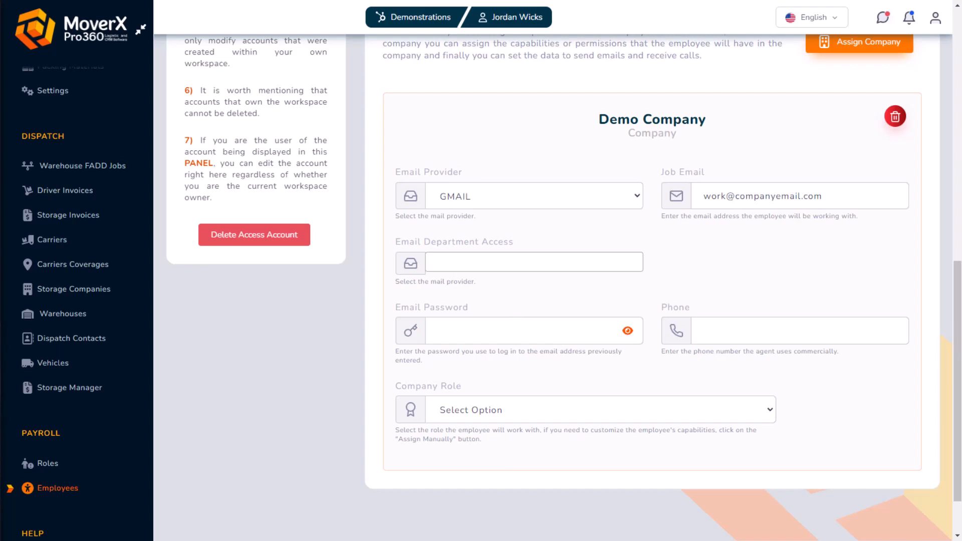
{"action": "left_click", "coordinate": [504, 332]}
{"action": "key", "text": "ctrl+v"}
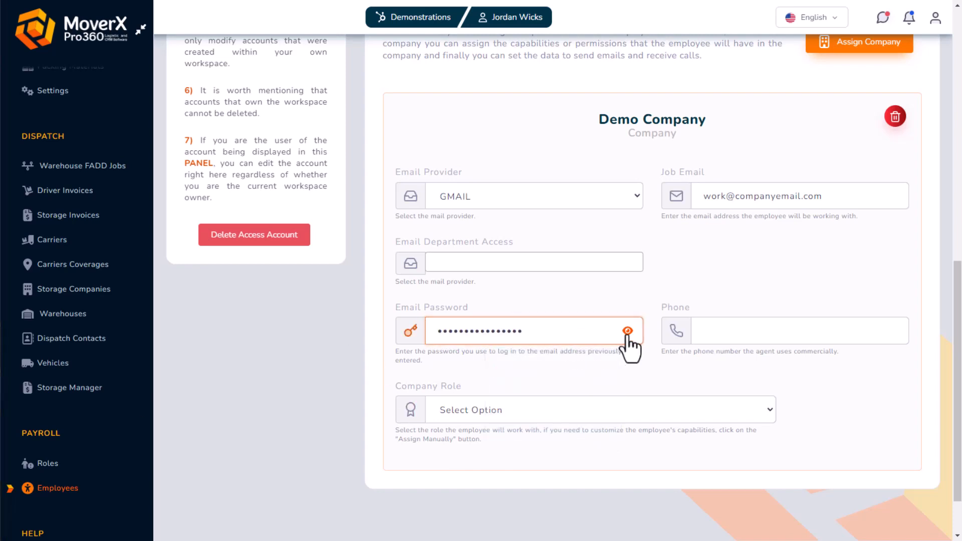
{"action": "left_click", "coordinate": [627, 332]}
{"action": "left_click", "coordinate": [627, 333]}
Enter the company phone, choose Salesman as company role, and save the employee
{"action": "left_click", "coordinate": [741, 333]}
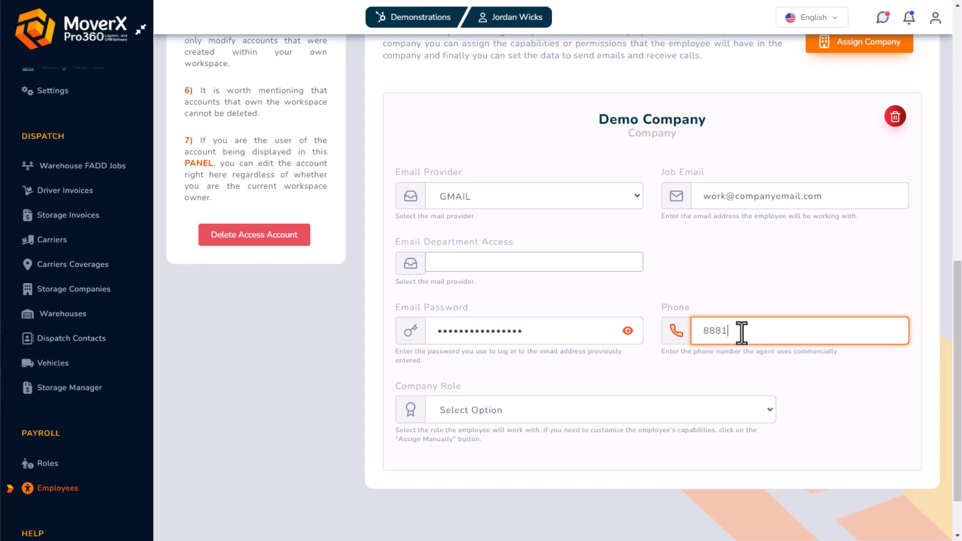
{"action": "left_click", "coordinate": [627, 410]}
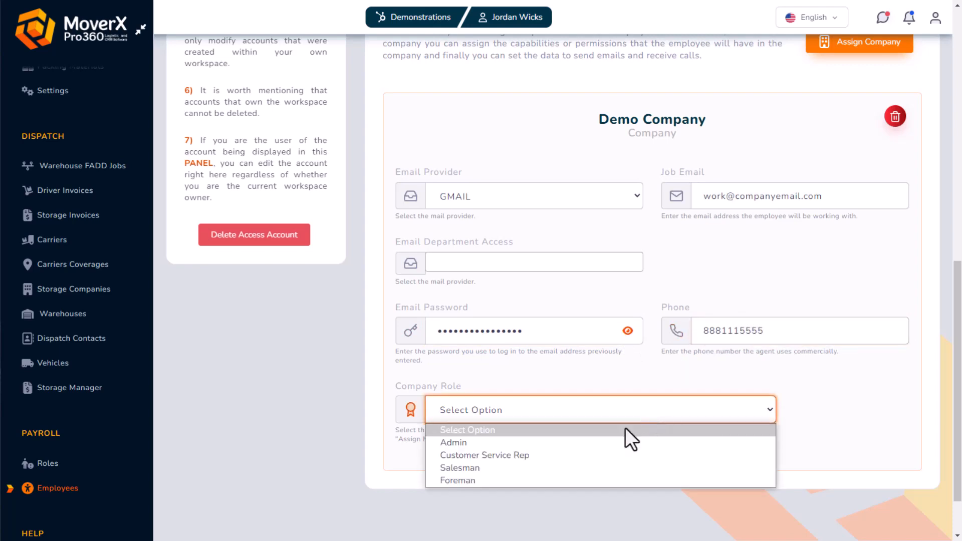
{"action": "left_click", "coordinate": [539, 471]}
{"action": "scroll", "coordinate": [705, 402], "scroll_direction": "down", "scroll_amount": 5}
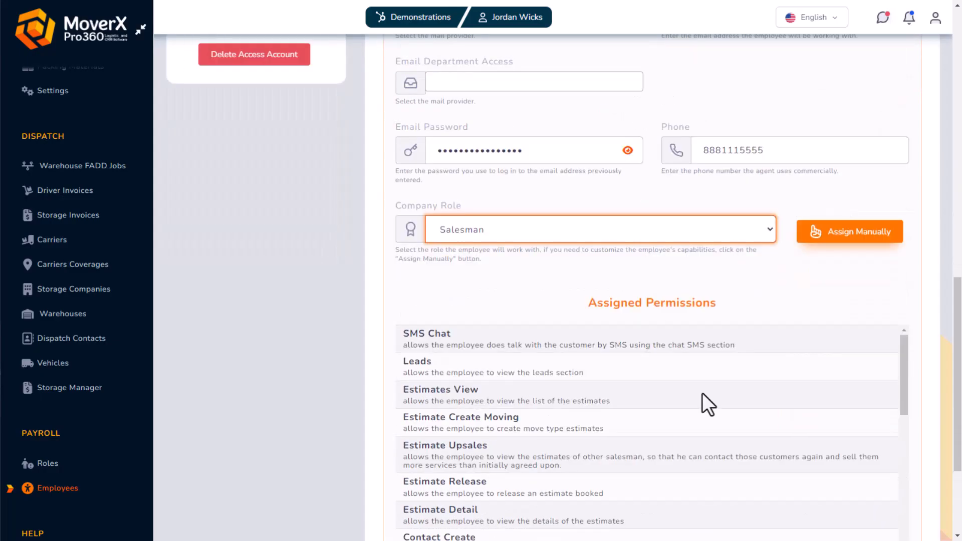
{"action": "scroll", "coordinate": [650, 387], "scroll_direction": "up", "scroll_amount": 10}
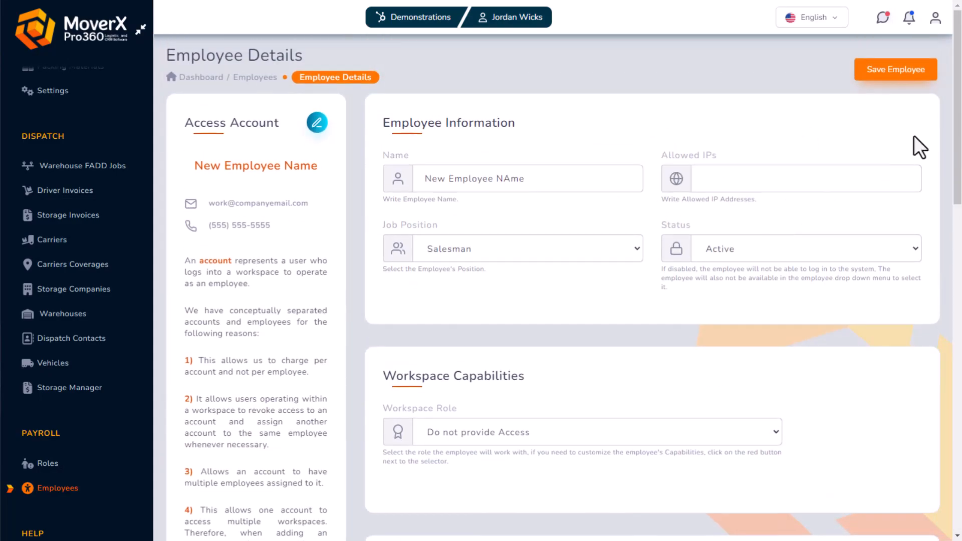
{"action": "left_click", "coordinate": [915, 73]}
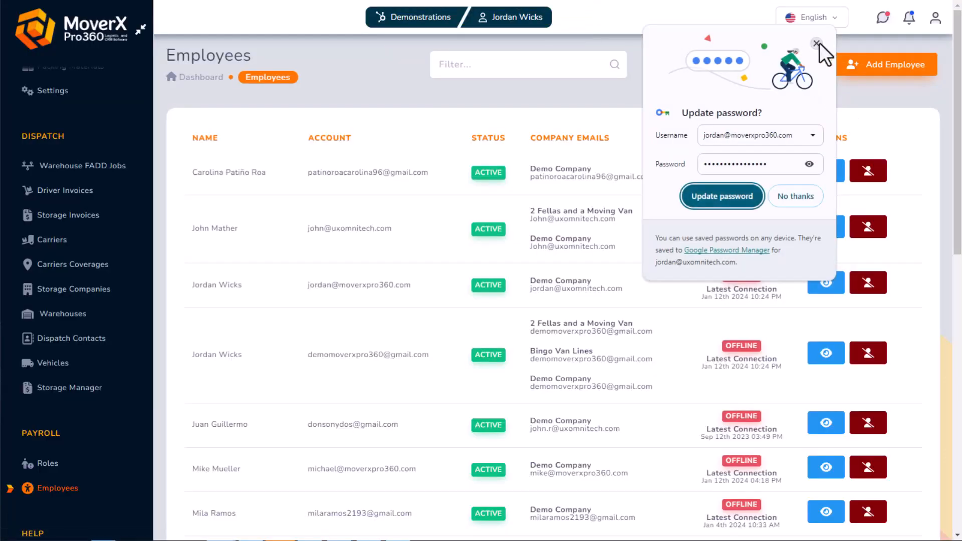
{"action": "left_click", "coordinate": [816, 43]}
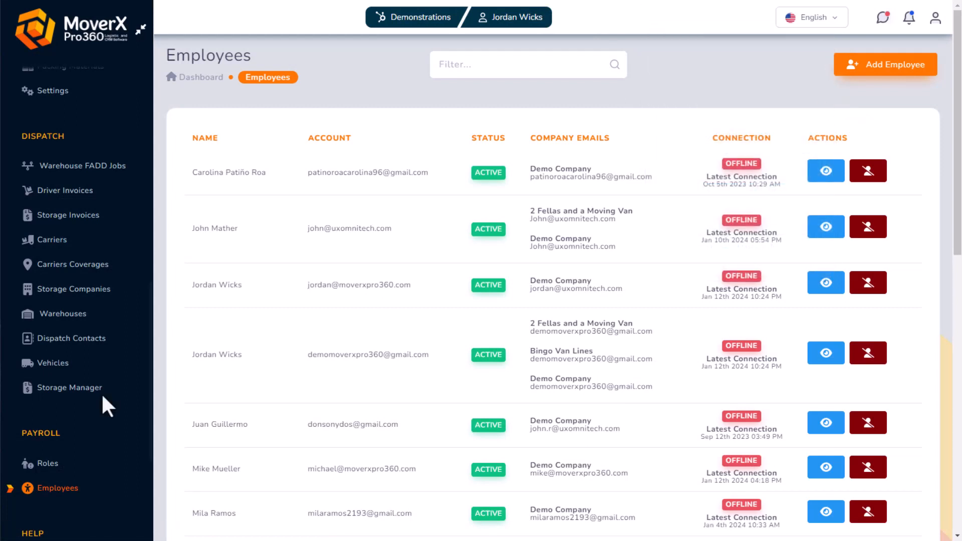
{"action": "scroll", "coordinate": [53, 430], "scroll_direction": "down", "scroll_amount": 3}
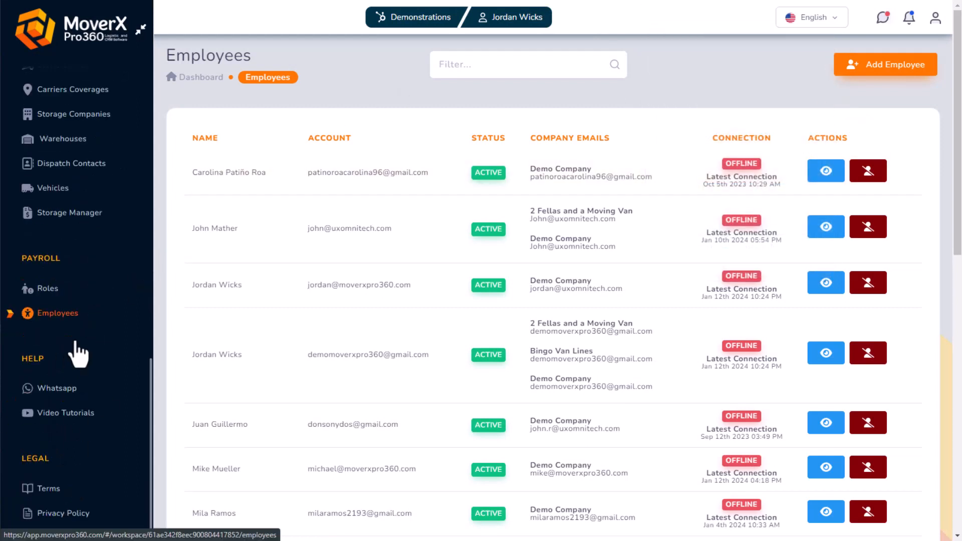
{"action": "scroll", "coordinate": [73, 401], "scroll_direction": "up", "scroll_amount": 5}
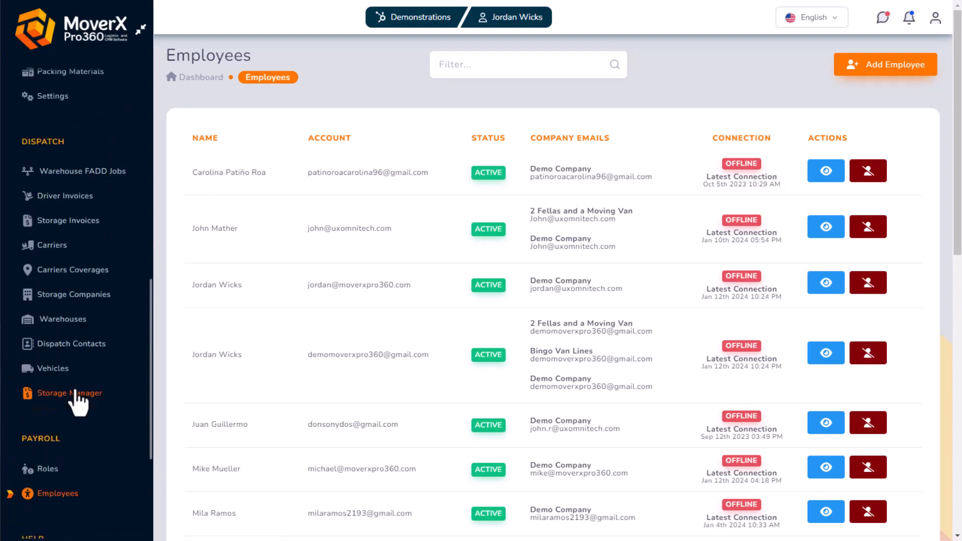
{"action": "left_click", "coordinate": [73, 354]}
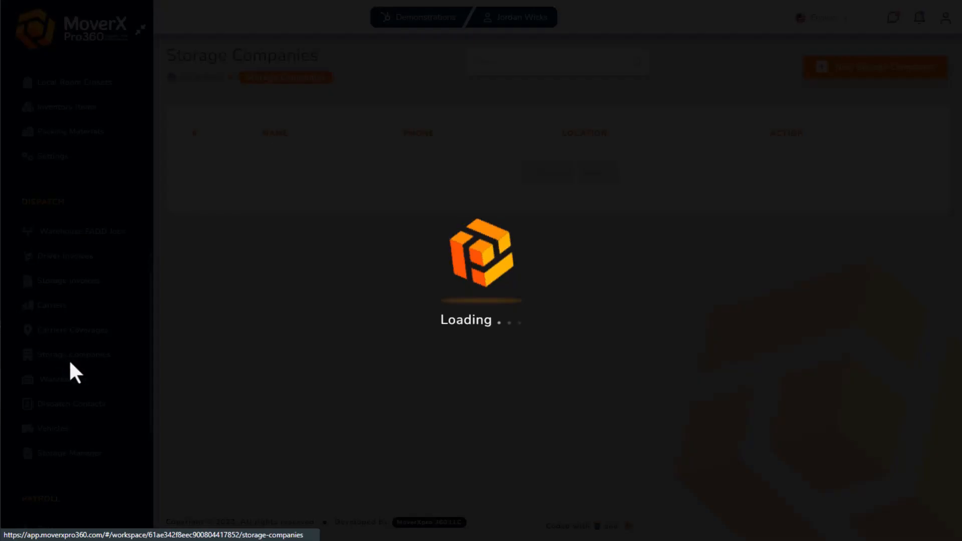
{"action": "left_click", "coordinate": [61, 381]}
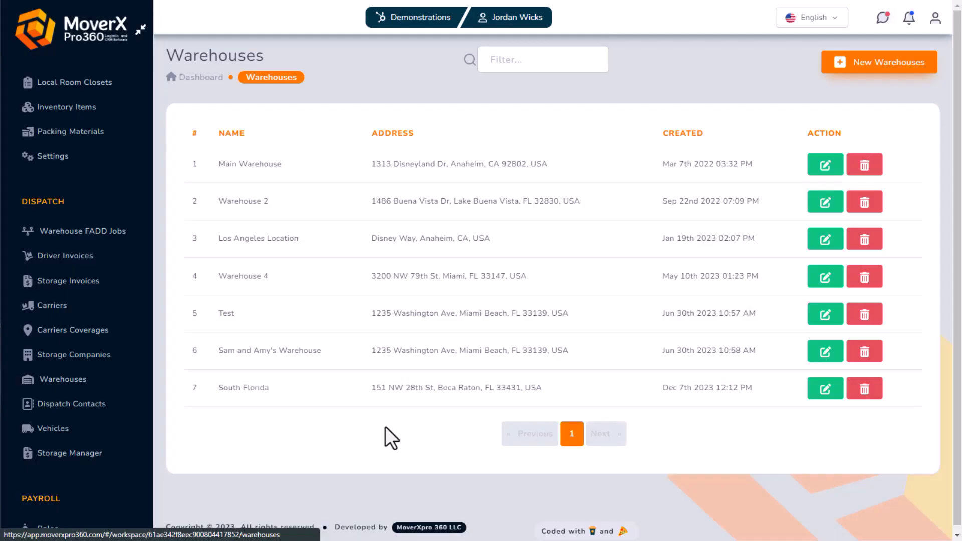
{"action": "left_click", "coordinate": [855, 69]}
{"action": "left_click", "coordinate": [287, 146]}
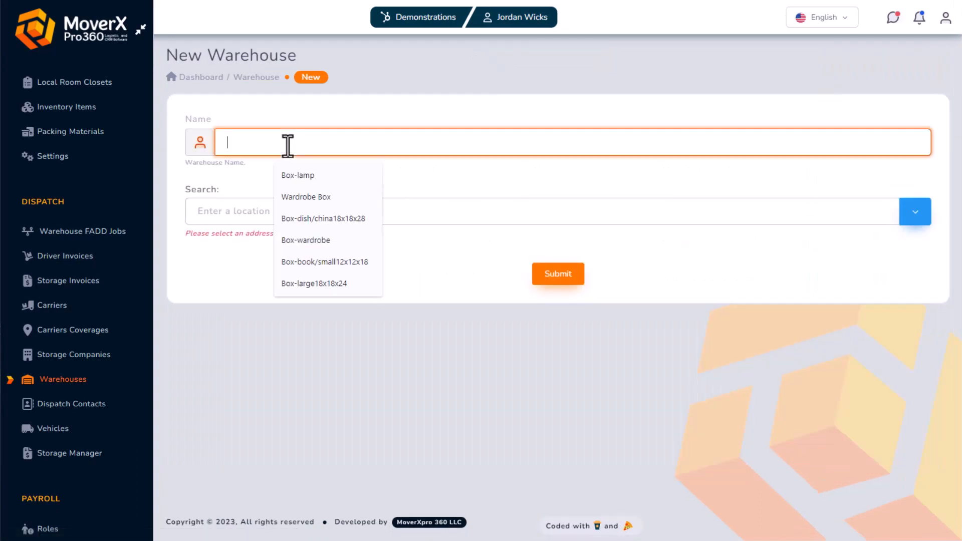
{"action": "type", "text": "New Warehouse"}
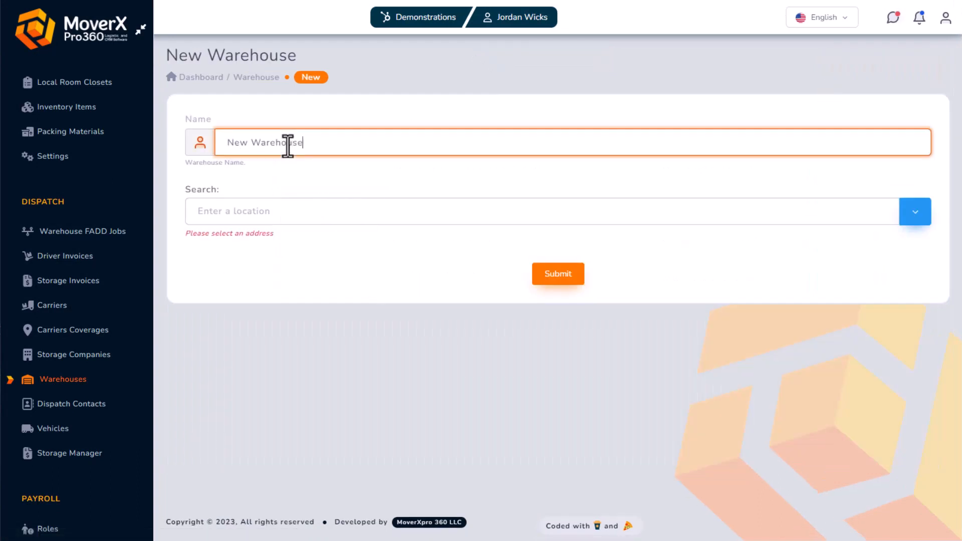
{"action": "left_click", "coordinate": [307, 213]}
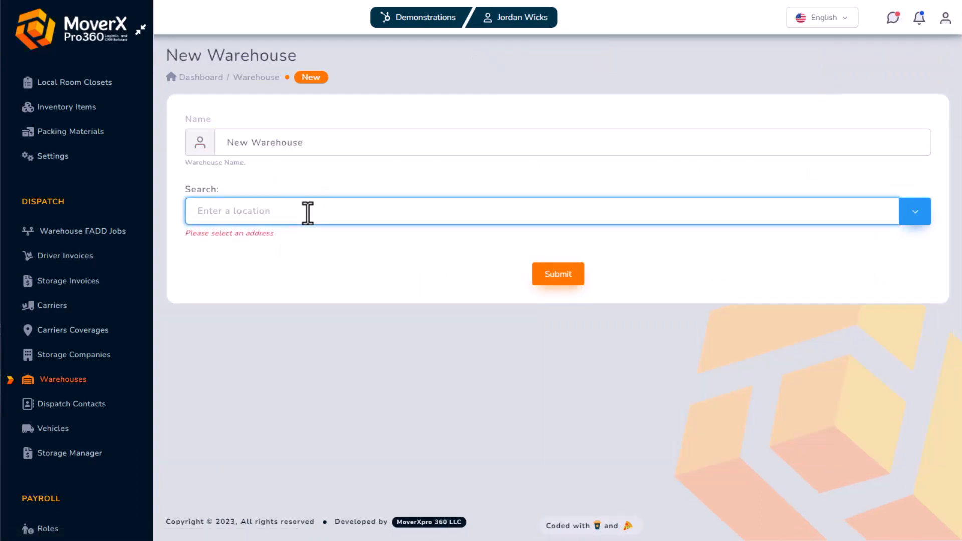
{"action": "type", "text": "154"}
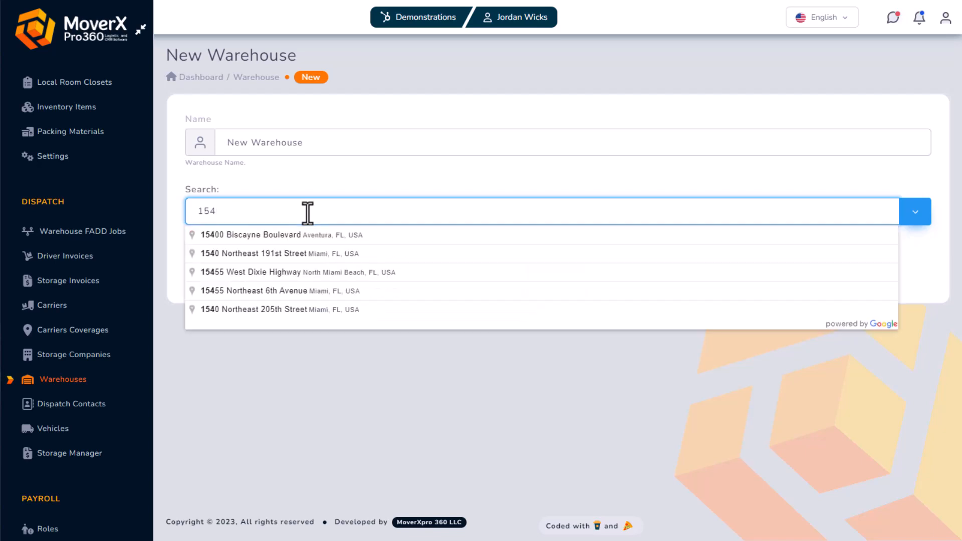
{"action": "left_click", "coordinate": [275, 236]}
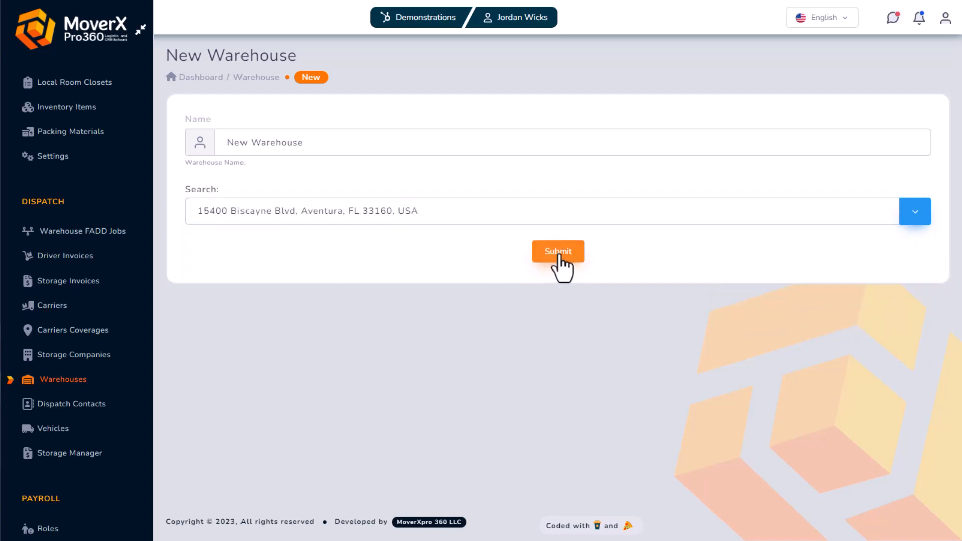
{"action": "left_click", "coordinate": [558, 256]}
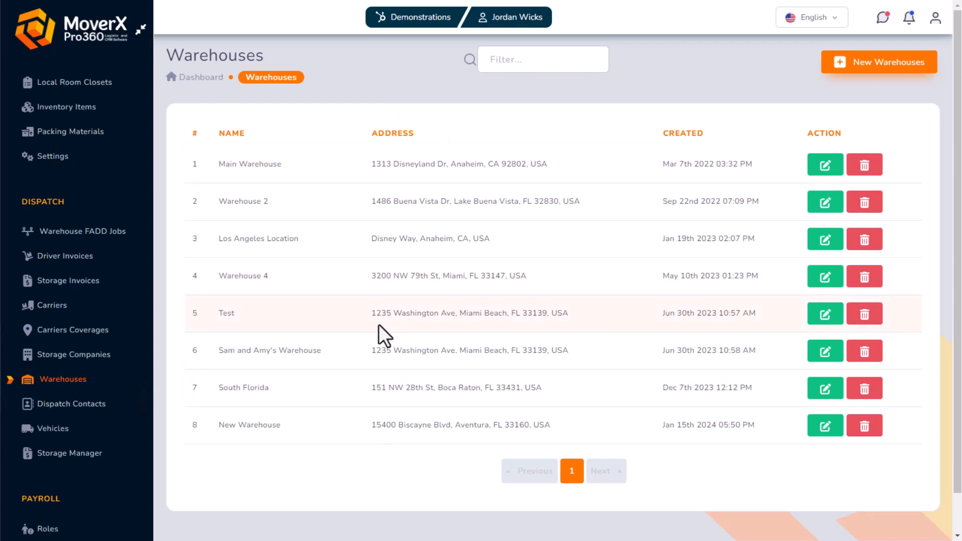
{"action": "scroll", "coordinate": [80, 330], "scroll_direction": "down", "scroll_amount": 1}
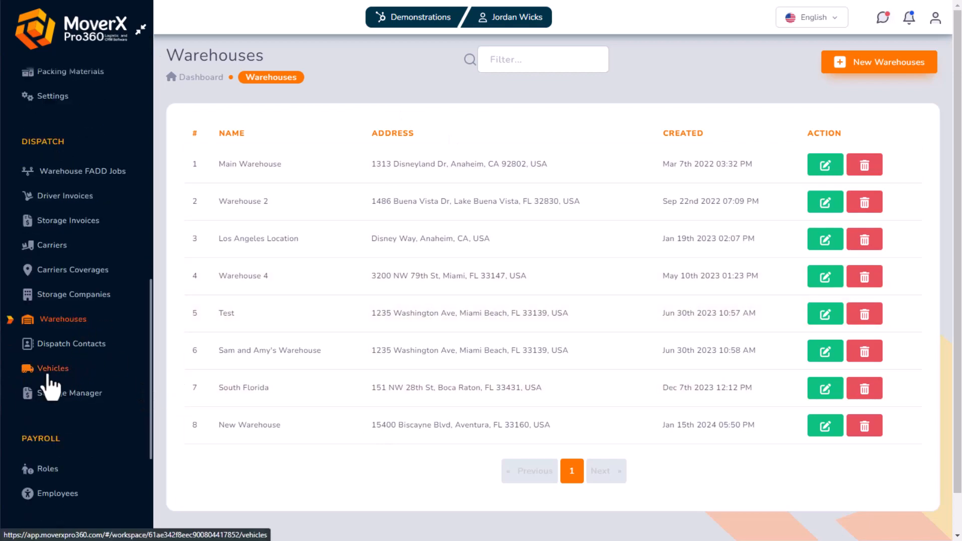
{"action": "left_click", "coordinate": [49, 385]}
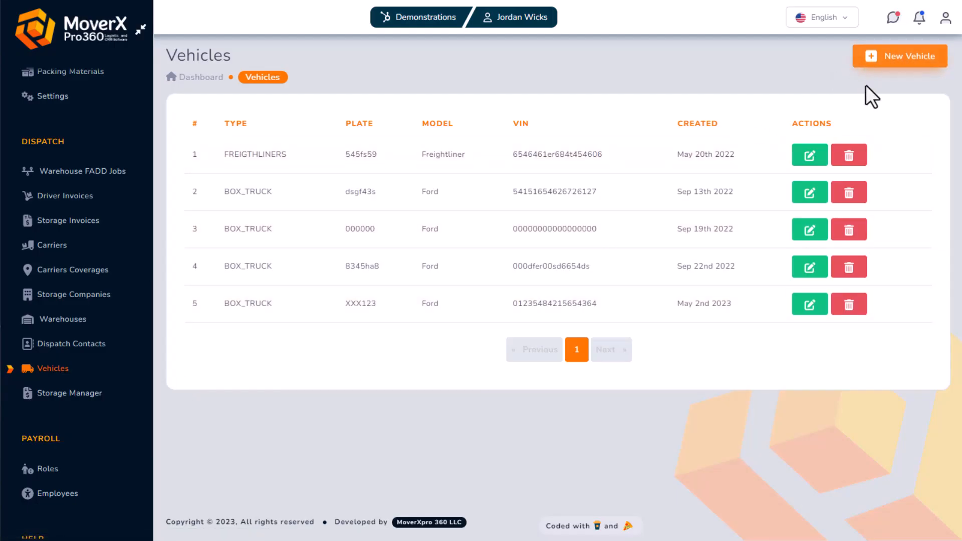
{"action": "left_click", "coordinate": [883, 59]}
{"action": "left_click", "coordinate": [269, 146]}
{"action": "type", "text": "New Vehicle"}
{"action": "left_click", "coordinate": [628, 142]}
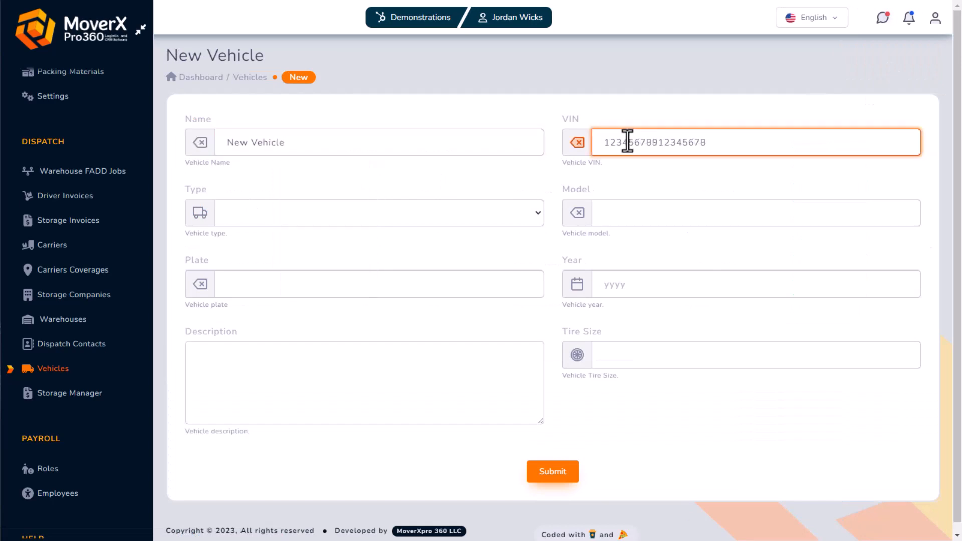
{"action": "left_click", "coordinate": [483, 214]}
{"action": "left_click", "coordinate": [481, 234]}
Enter model Ford, plate 123pl8 and year 2020, then save the vehicle
{"action": "left_click", "coordinate": [671, 214]}
{"action": "type", "text": "Ford"}
{"action": "left_click", "coordinate": [384, 284]}
{"action": "type", "text": "123pl8"}
{"action": "left_click", "coordinate": [608, 283]}
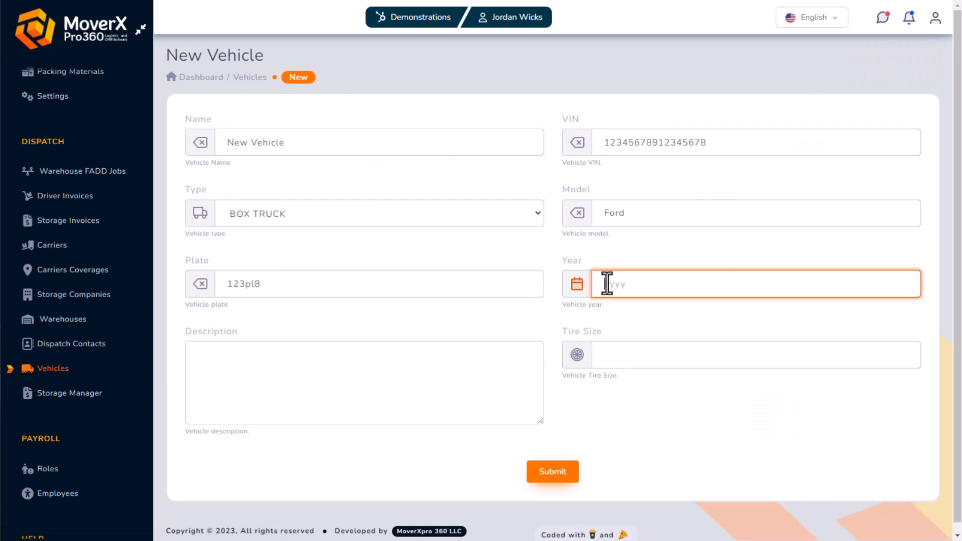
{"action": "type", "text": "2020"}
{"action": "left_click", "coordinate": [647, 358]}
{"action": "left_click", "coordinate": [552, 472]}
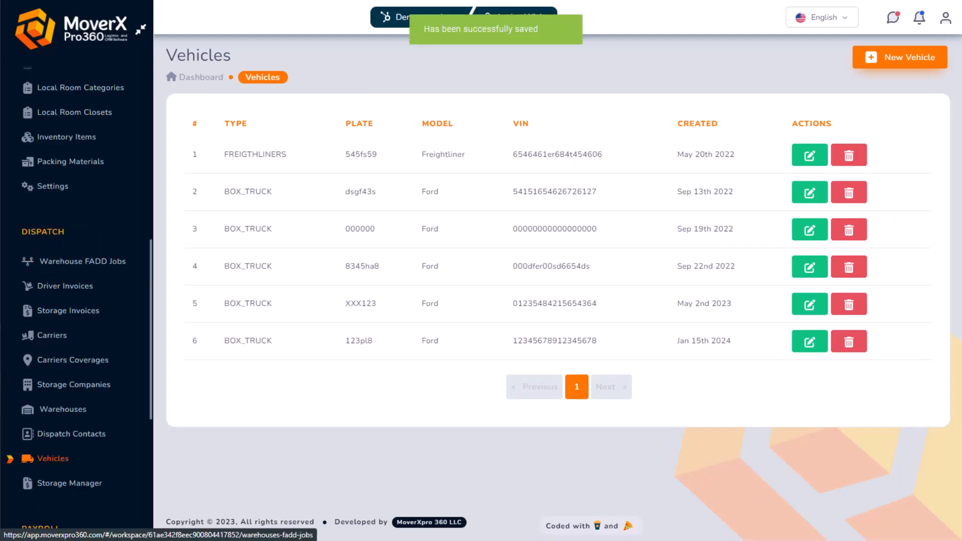
{"action": "scroll", "coordinate": [50, 381], "scroll_direction": "up", "scroll_amount": 5}
{"action": "scroll", "coordinate": [65, 350], "scroll_direction": "up", "scroll_amount": 2}
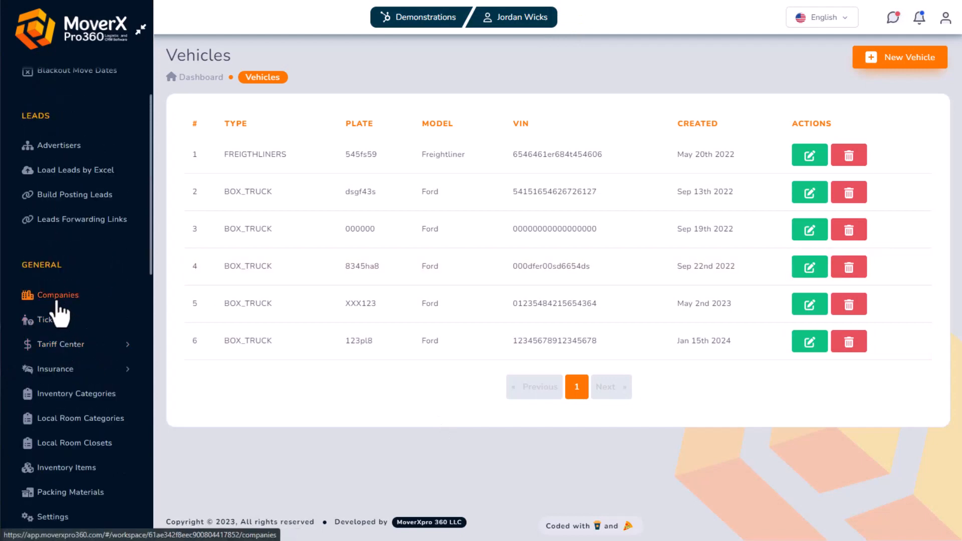
Enter Demo Company from the Companies list and look over its dashboard
{"action": "left_click", "coordinate": [58, 295]}
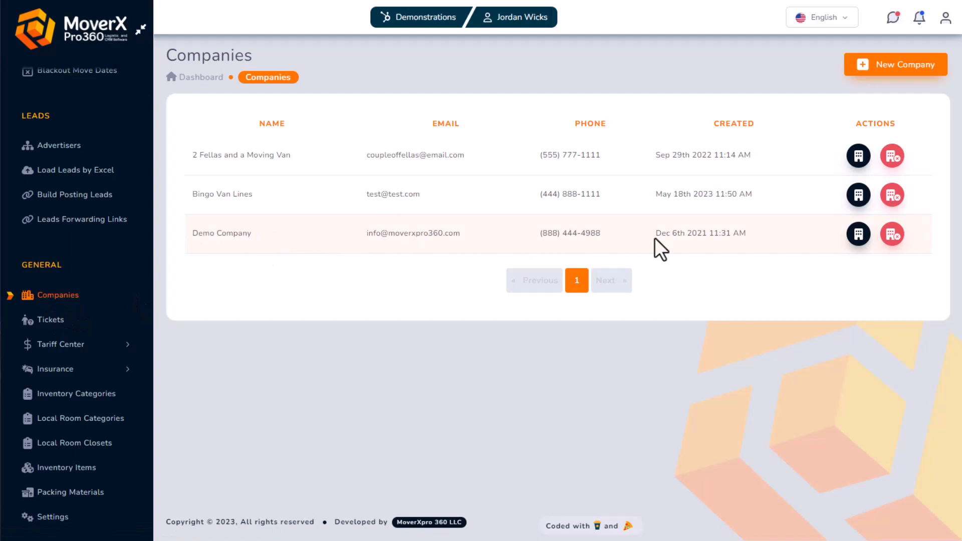
{"action": "left_click", "coordinate": [857, 236]}
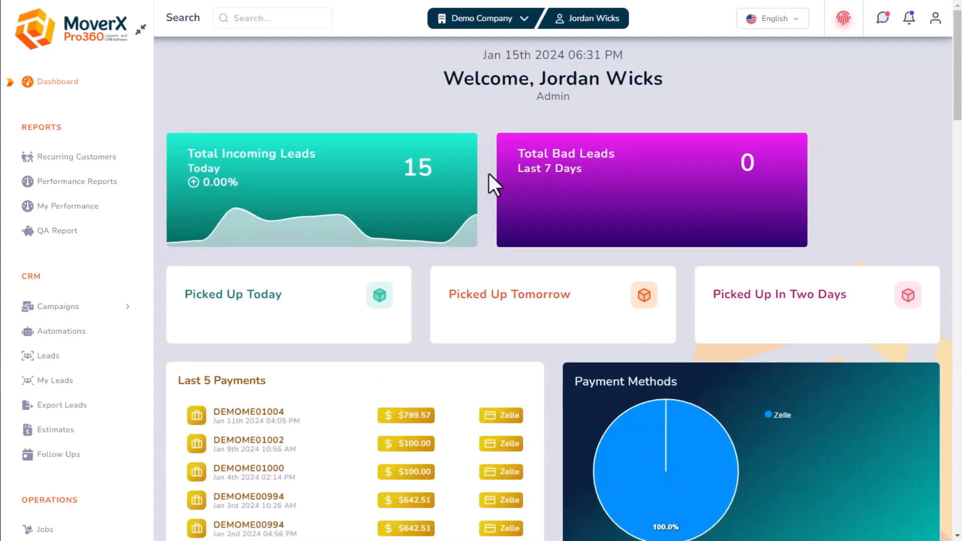
{"action": "scroll", "coordinate": [69, 254], "scroll_direction": "down", "scroll_amount": 8}
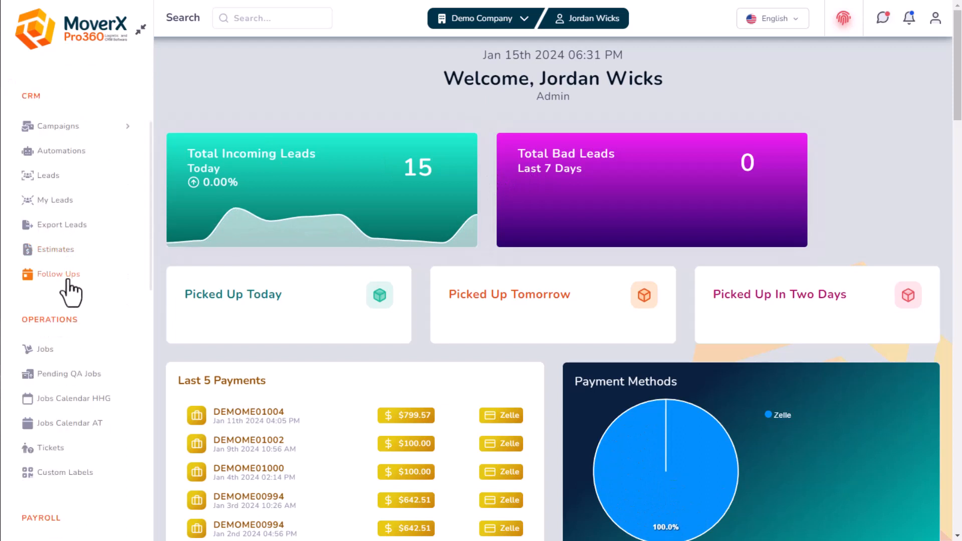
{"action": "scroll", "coordinate": [64, 332], "scroll_direction": "down", "scroll_amount": 7}
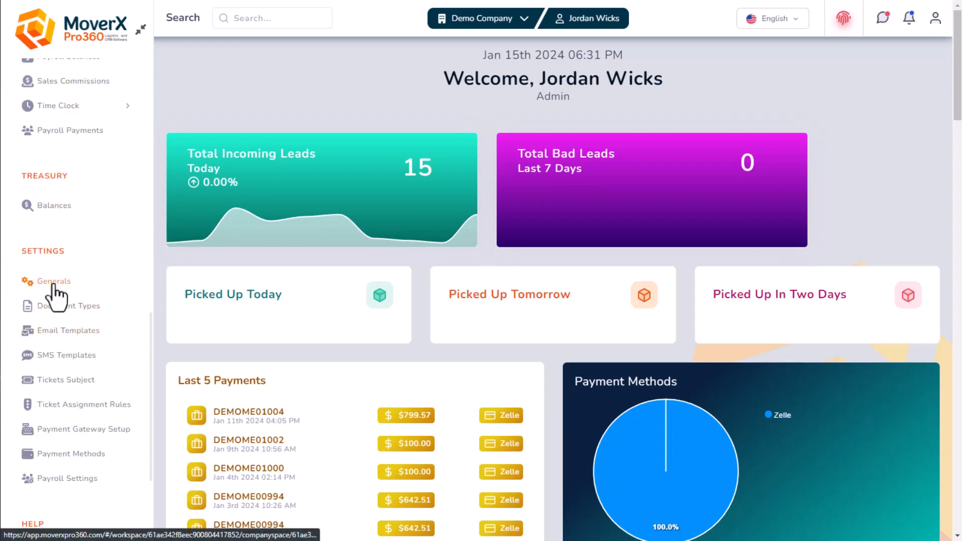
Open General Settings and look over the Address and System Settings tabs
{"action": "left_click", "coordinate": [55, 282]}
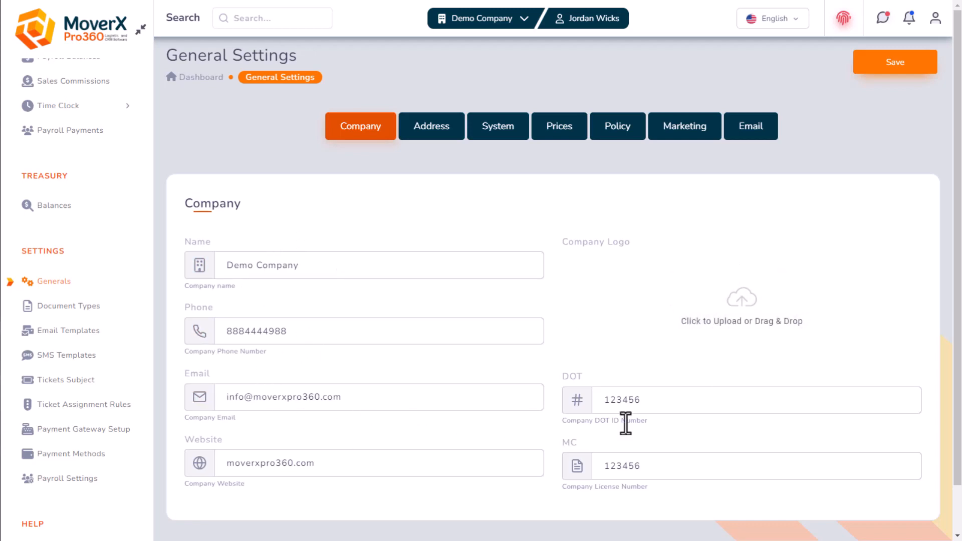
{"action": "left_click", "coordinate": [426, 131]}
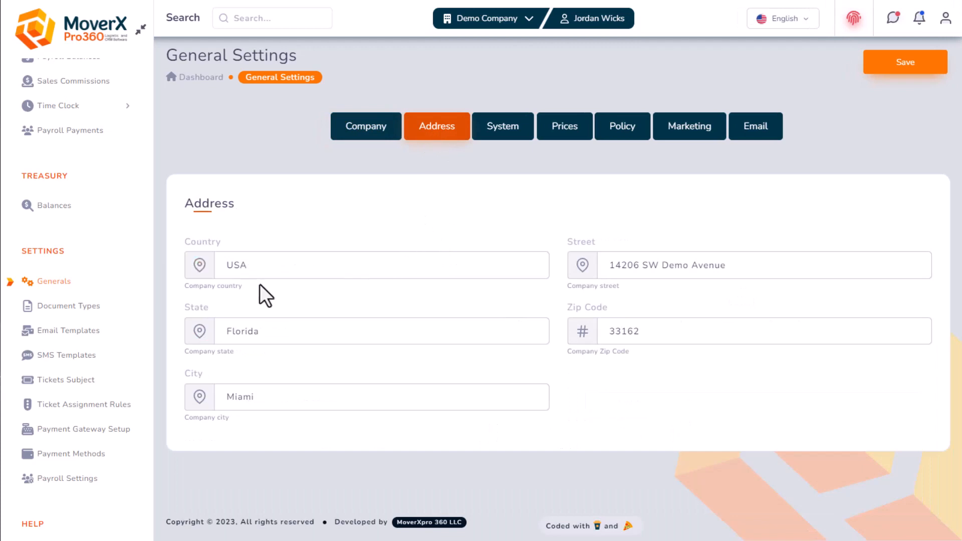
{"action": "left_click", "coordinate": [503, 132]}
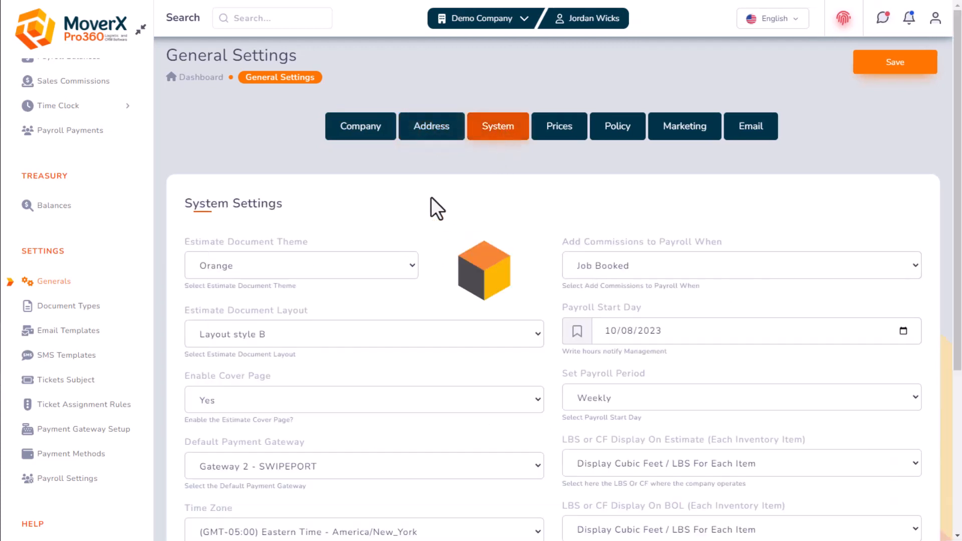
{"action": "scroll", "coordinate": [431, 198], "scroll_direction": "down", "scroll_amount": 2}
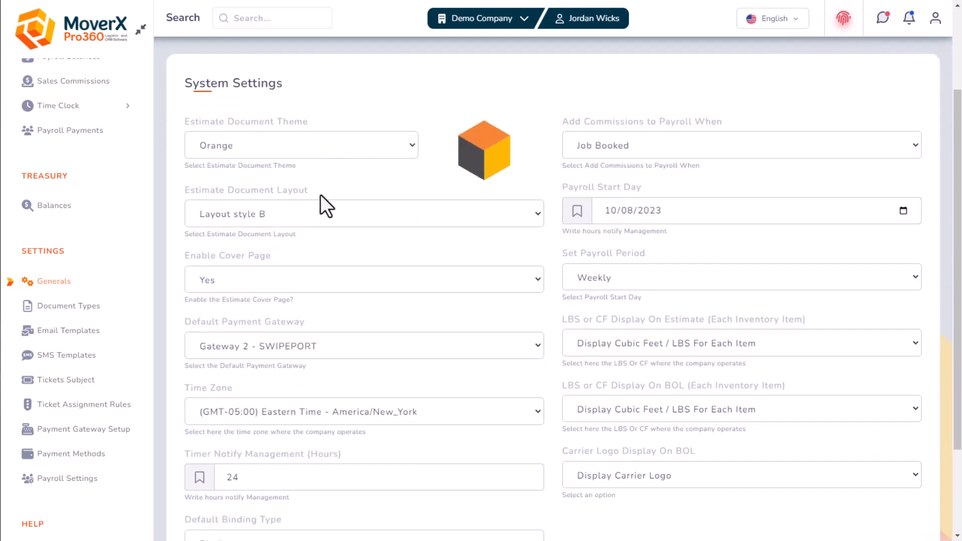
Review the Orange estimate theme, Layout style B and LBS/CF display options, leaving them unchanged
{"action": "left_click", "coordinate": [302, 152]}
{"action": "left_click", "coordinate": [365, 114]}
{"action": "left_click", "coordinate": [289, 217]}
{"action": "left_click", "coordinate": [289, 180]}
{"action": "left_click", "coordinate": [723, 345]}
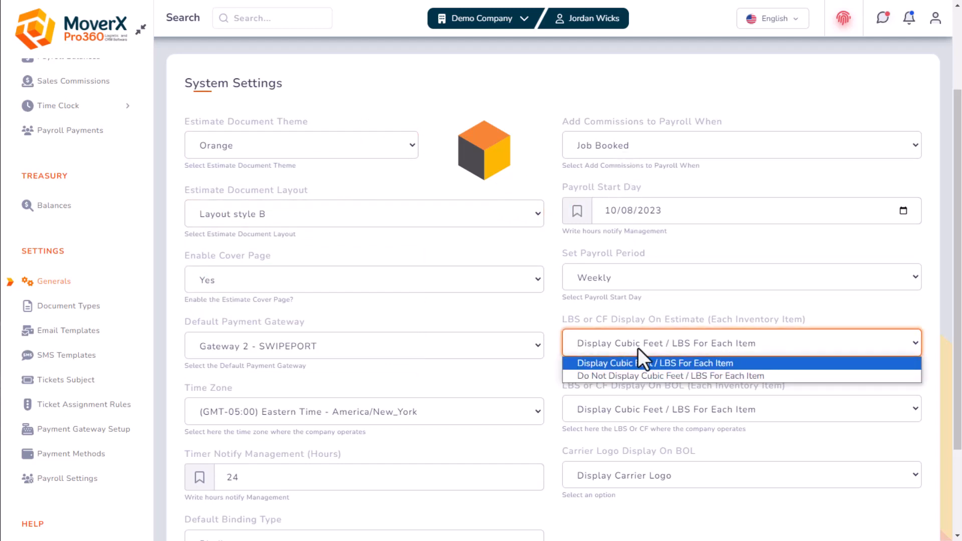
{"action": "left_click", "coordinate": [638, 348]}
{"action": "left_click", "coordinate": [650, 407]}
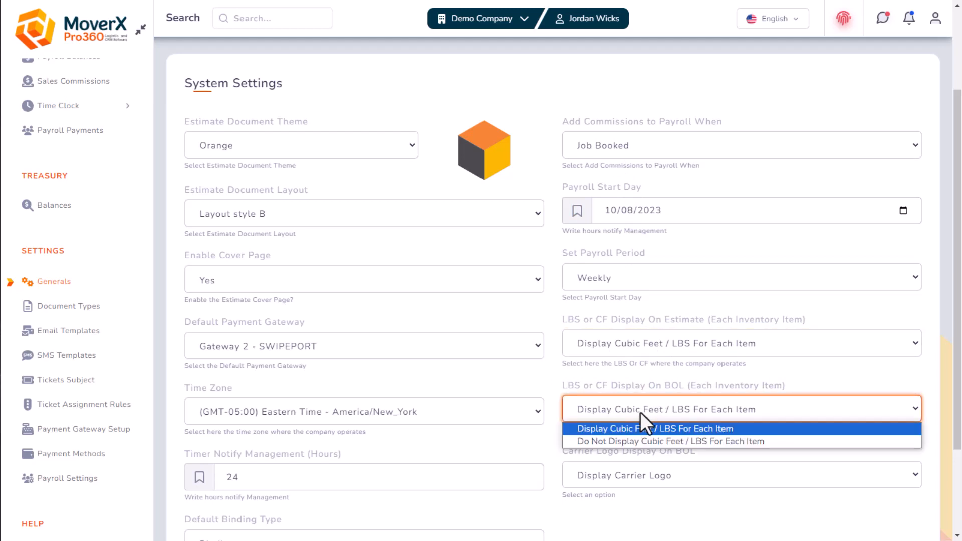
{"action": "left_click", "coordinate": [641, 413]}
{"action": "scroll", "coordinate": [600, 410], "scroll_direction": "up", "scroll_amount": 3}
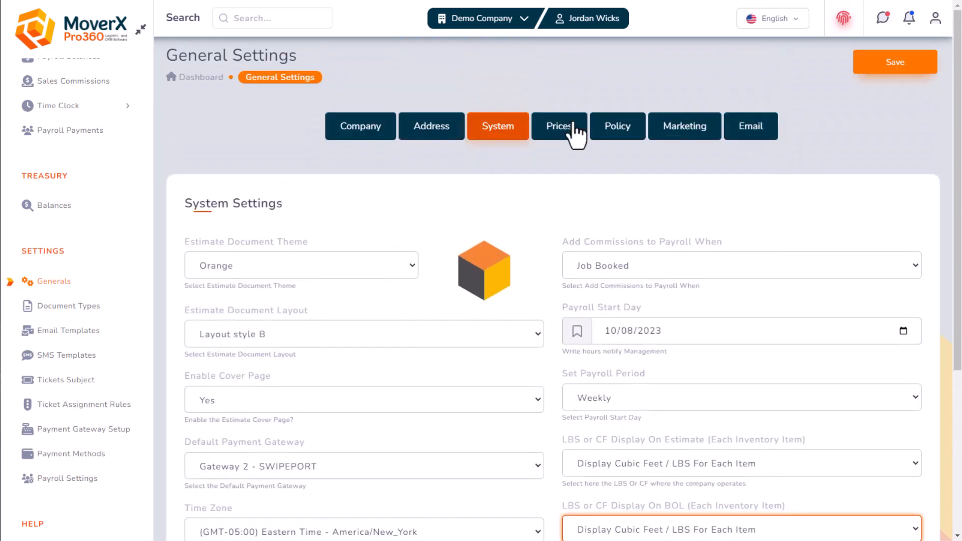
Review the Cf/Lbs ratio and long-distance initial payment equation on Prices, cancelling without changes
{"action": "left_click", "coordinate": [561, 132]}
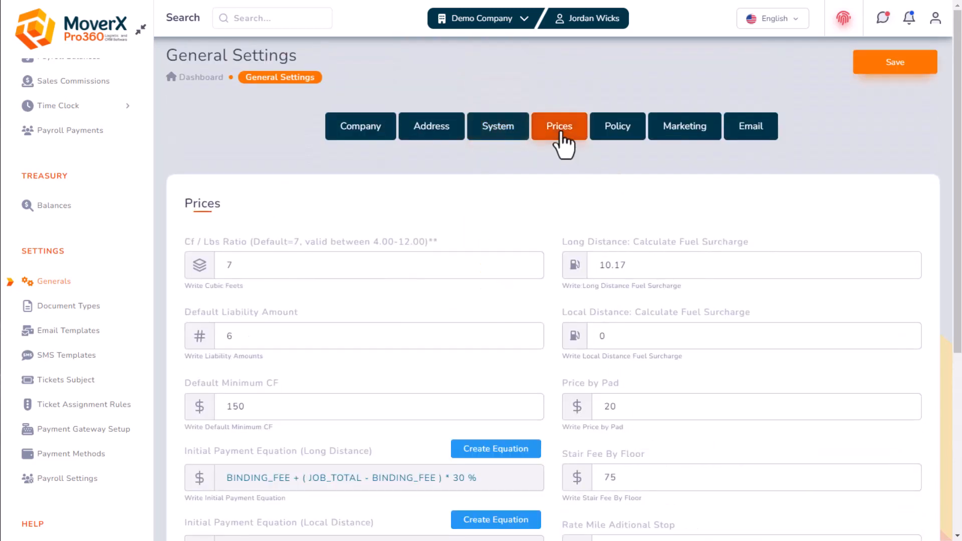
{"action": "scroll", "coordinate": [533, 242], "scroll_direction": "down", "scroll_amount": 1}
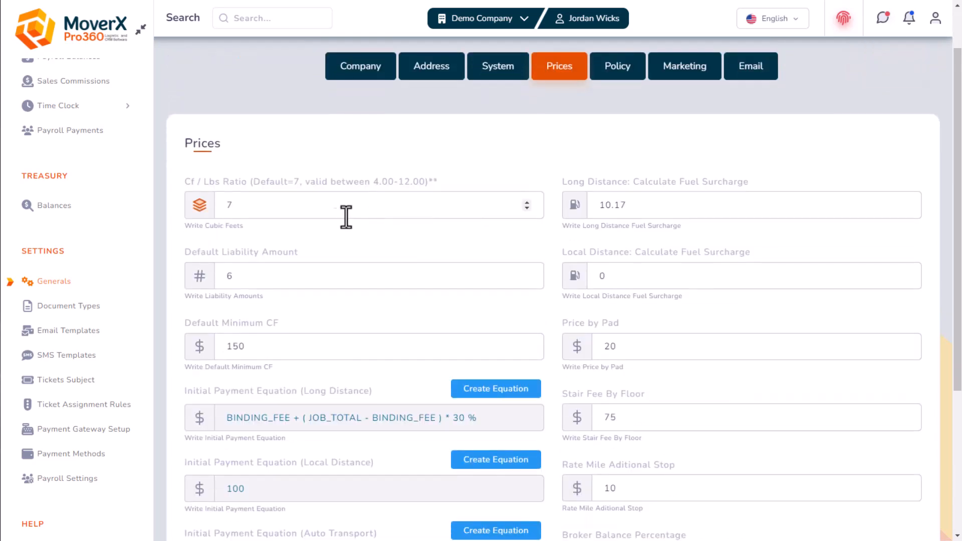
{"action": "left_click", "coordinate": [253, 211]}
{"action": "scroll", "coordinate": [348, 217], "scroll_direction": "down", "scroll_amount": 4}
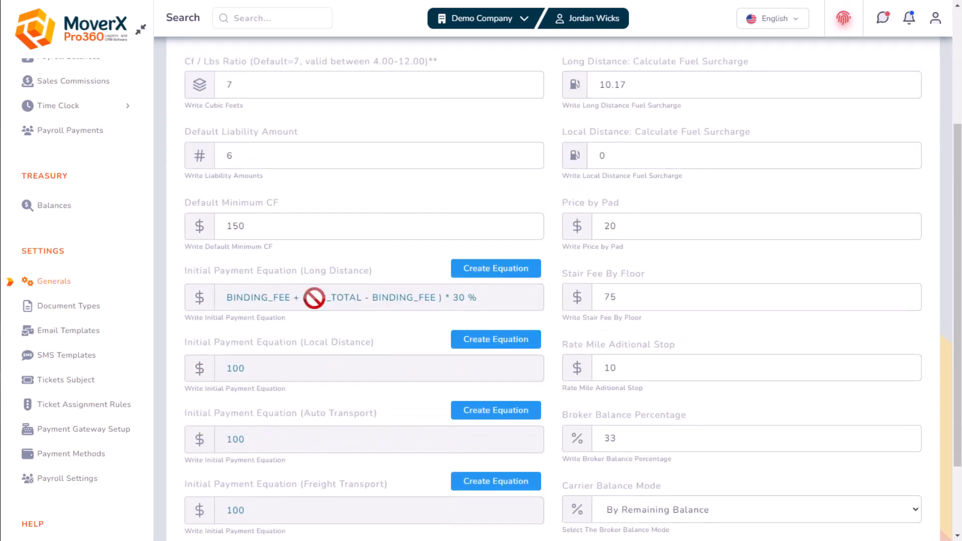
{"action": "scroll", "coordinate": [526, 296], "scroll_direction": "up", "scroll_amount": 3}
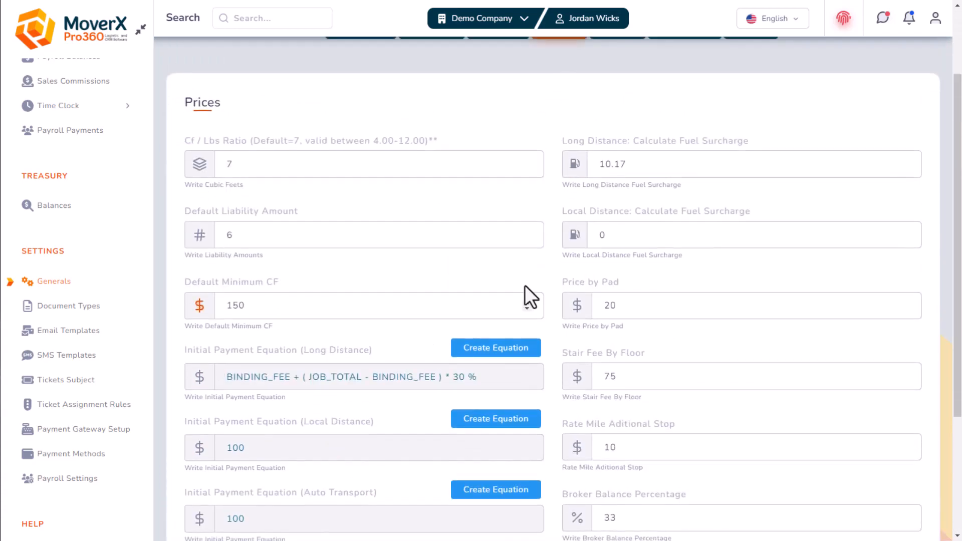
{"action": "scroll", "coordinate": [471, 301], "scroll_direction": "down", "scroll_amount": 1}
{"action": "left_click", "coordinate": [478, 288]}
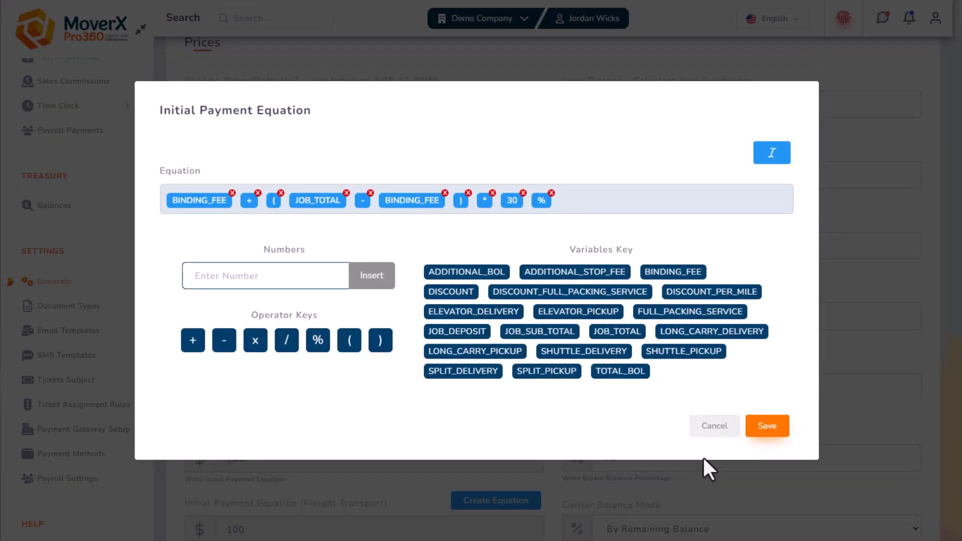
{"action": "left_click", "coordinate": [712, 431]}
{"action": "scroll", "coordinate": [611, 363], "scroll_direction": "up", "scroll_amount": 3}
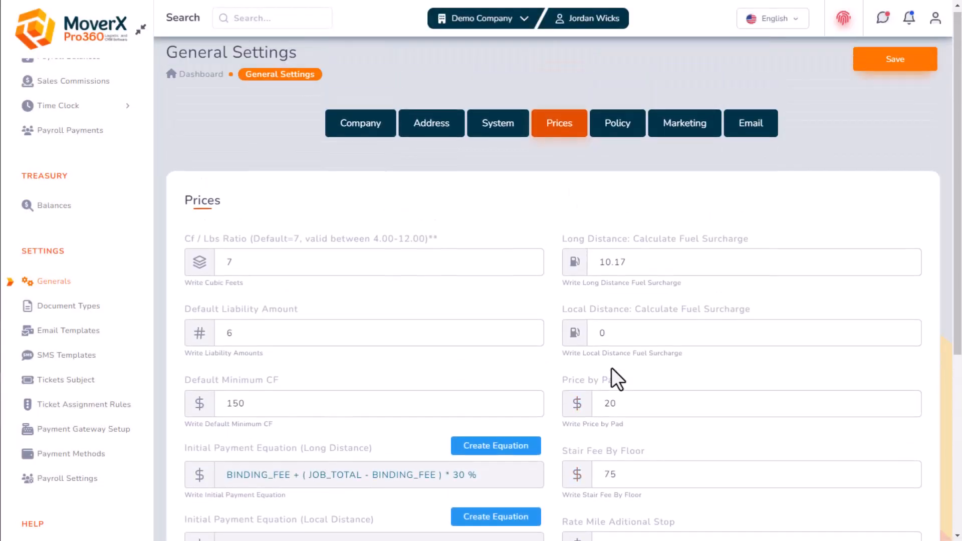
Look over the company policy and marketing settings, keeping Lead Rotation as the agent lead mode
{"action": "left_click", "coordinate": [610, 127]}
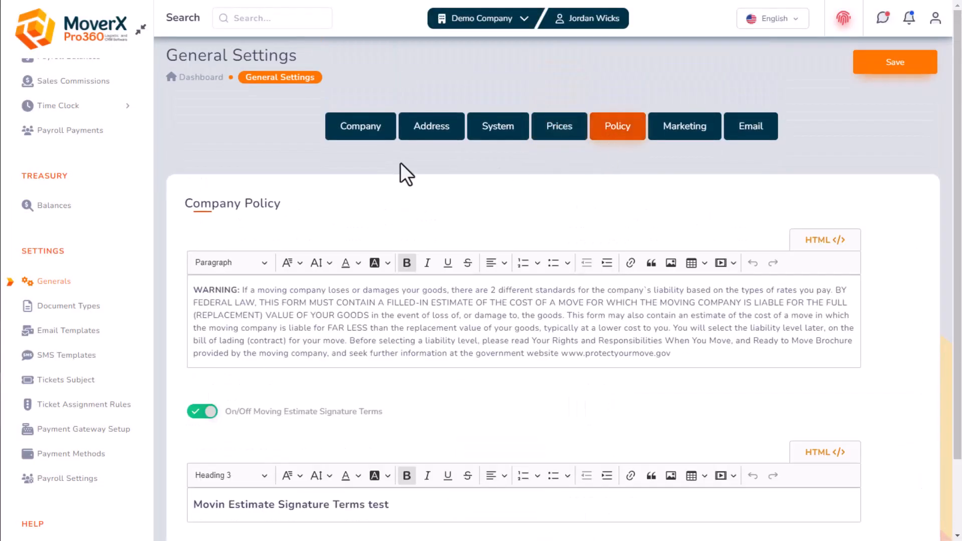
{"action": "scroll", "coordinate": [396, 162], "scroll_direction": "down", "scroll_amount": 1}
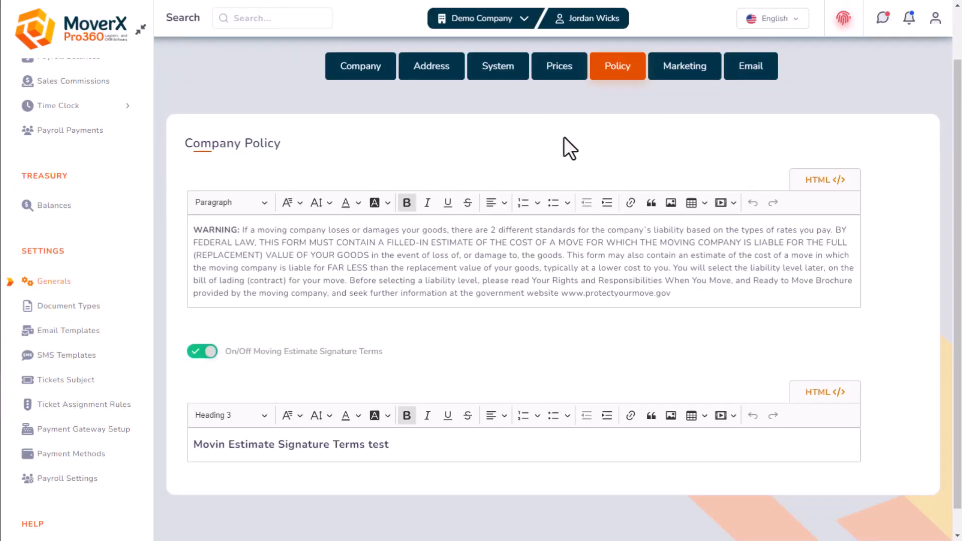
{"action": "scroll", "coordinate": [564, 138], "scroll_direction": "up", "scroll_amount": 1}
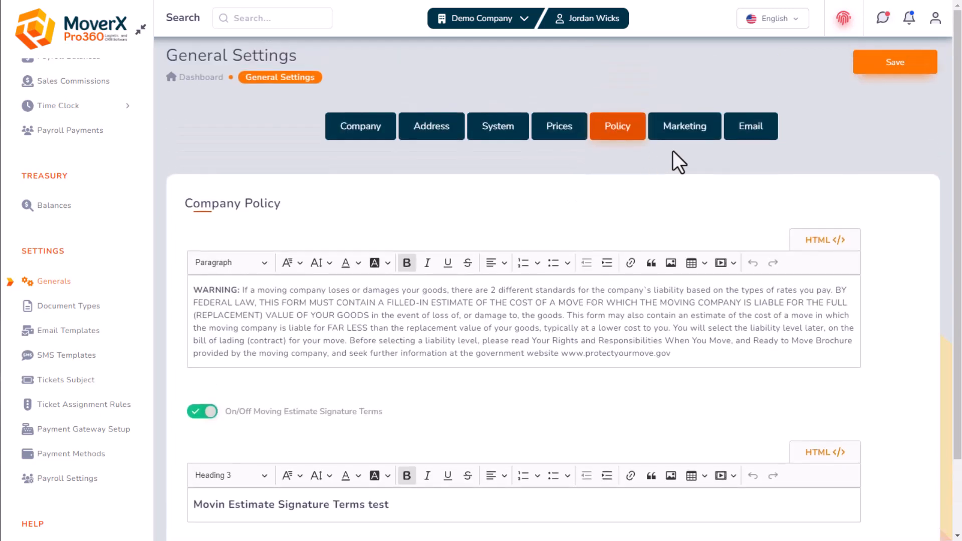
{"action": "left_click", "coordinate": [685, 125]}
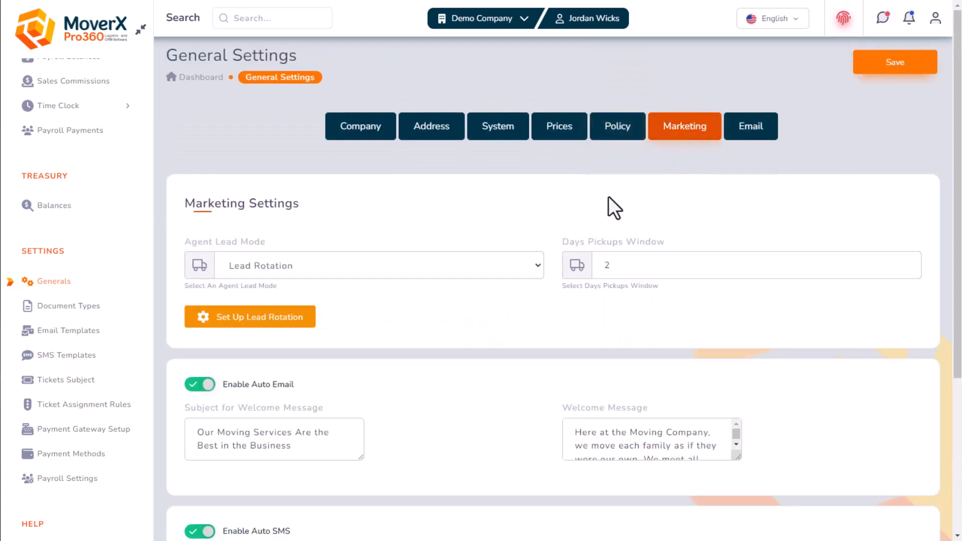
{"action": "scroll", "coordinate": [401, 186], "scroll_direction": "down", "scroll_amount": 1}
{"action": "left_click", "coordinate": [398, 206]}
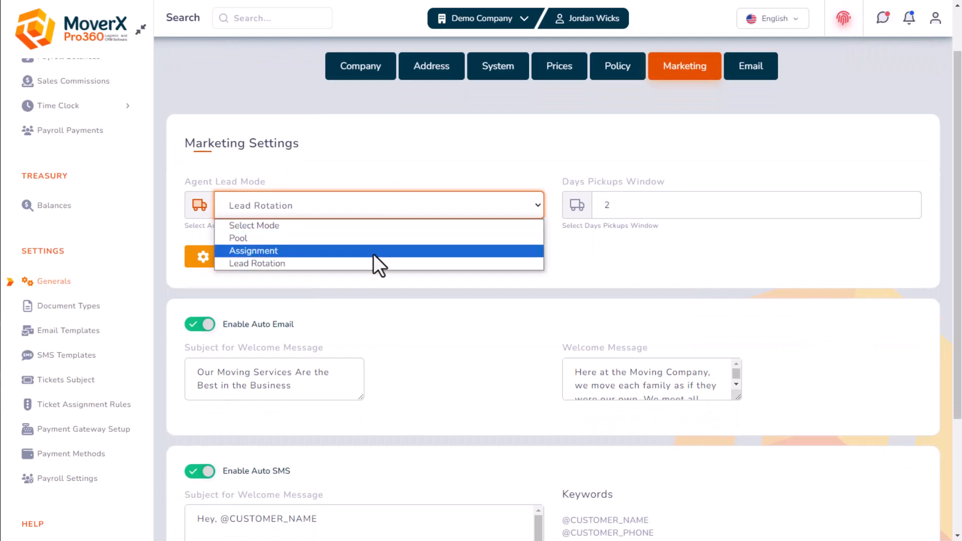
{"action": "left_click", "coordinate": [393, 151]}
{"action": "scroll", "coordinate": [401, 150], "scroll_direction": "down", "scroll_amount": 1}
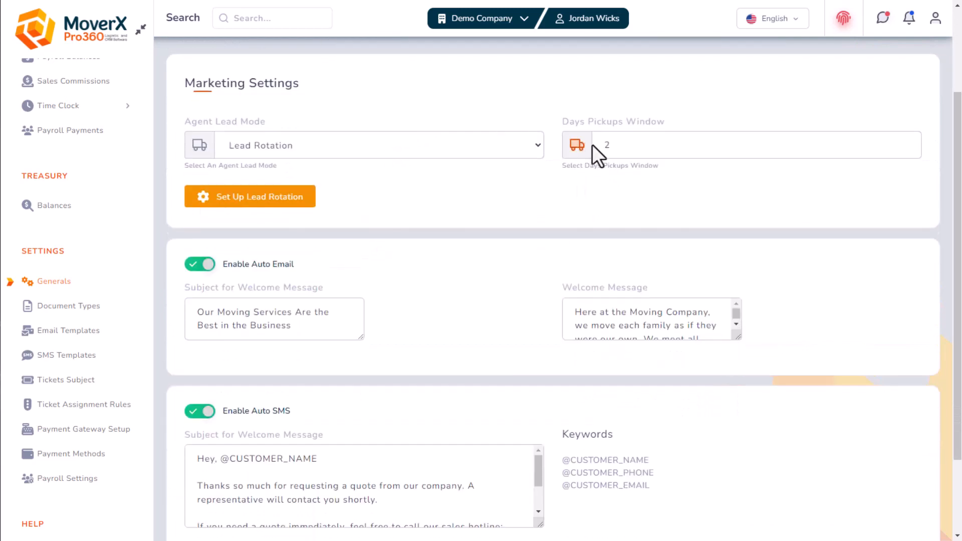
{"action": "scroll", "coordinate": [609, 227], "scroll_direction": "up", "scroll_amount": 2}
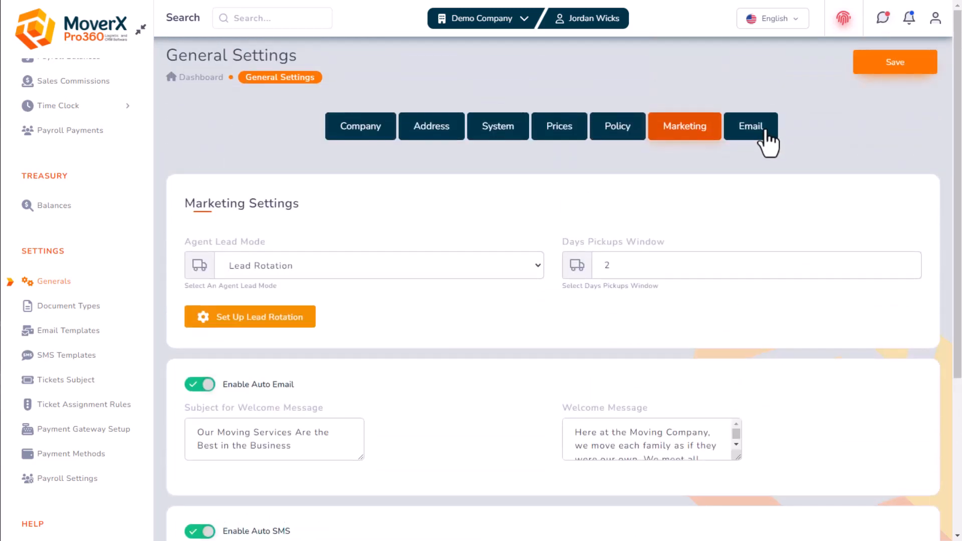
Save the email settings with server smtp.gmail.com on port 587 and confirm
{"action": "left_click", "coordinate": [761, 131]}
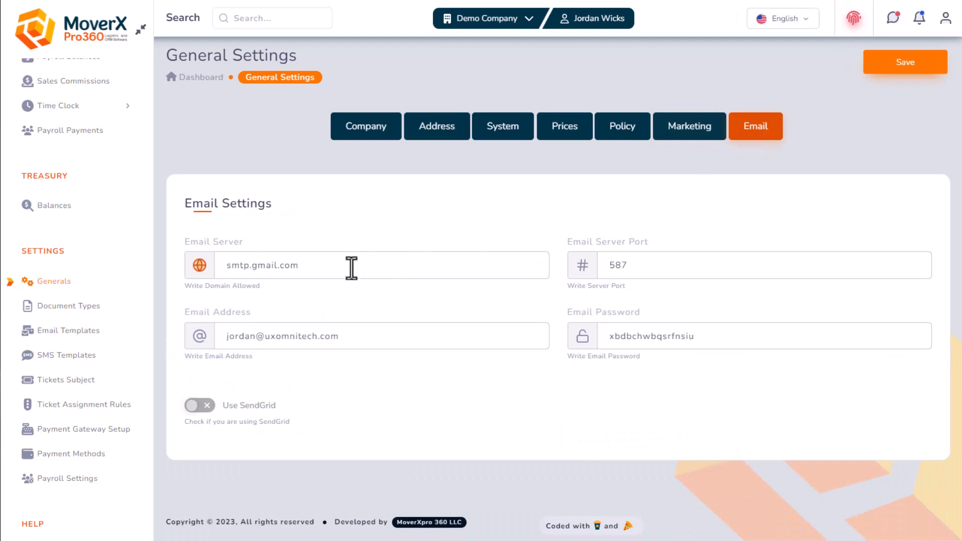
{"action": "double_click", "coordinate": [705, 336]}
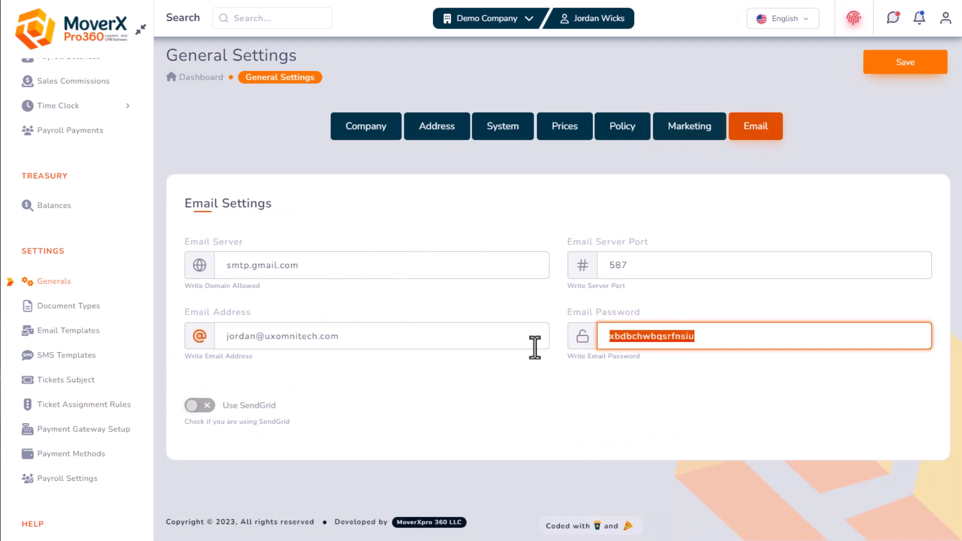
{"action": "left_click", "coordinate": [395, 303]}
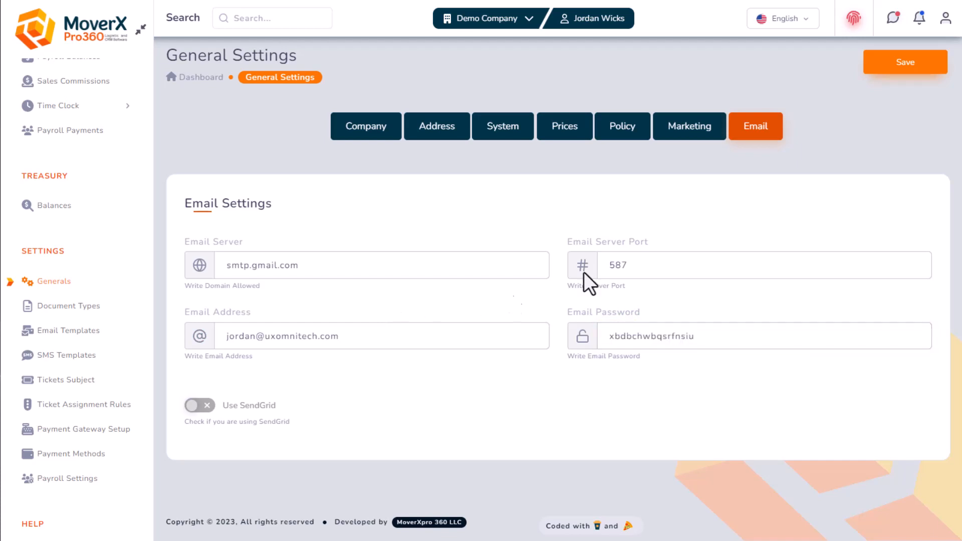
{"action": "left_click", "coordinate": [896, 61]}
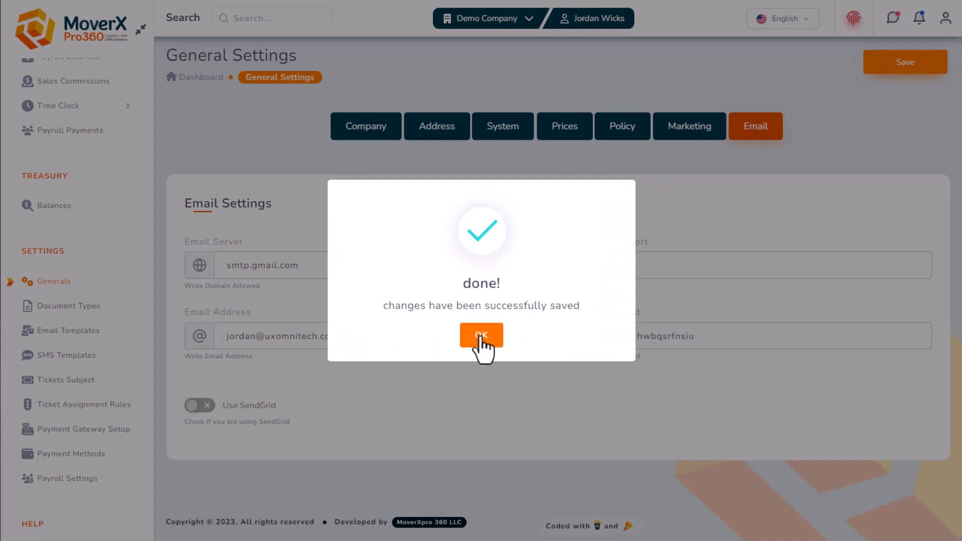
{"action": "left_click", "coordinate": [480, 335]}
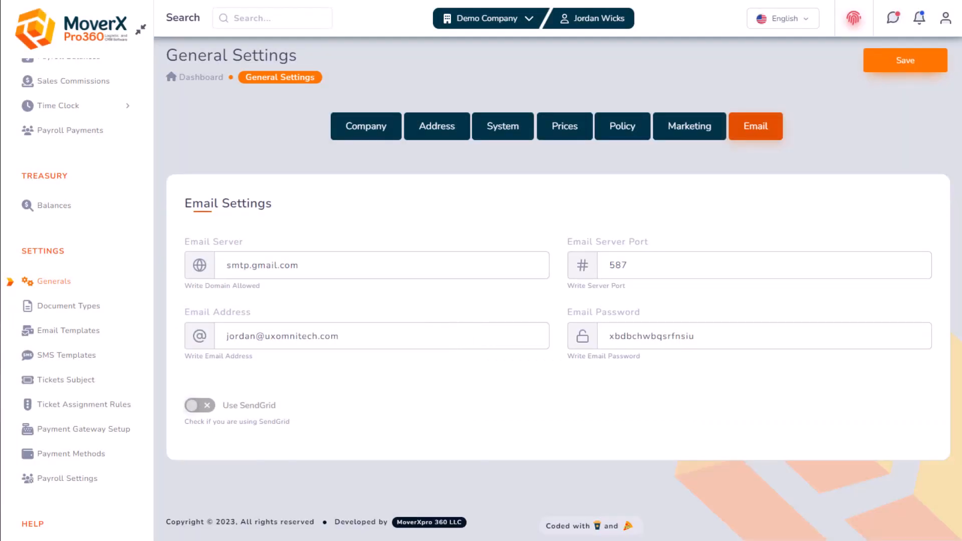
Edit the Moving Estimate entry from the Document Types list
{"action": "left_click", "coordinate": [60, 311]}
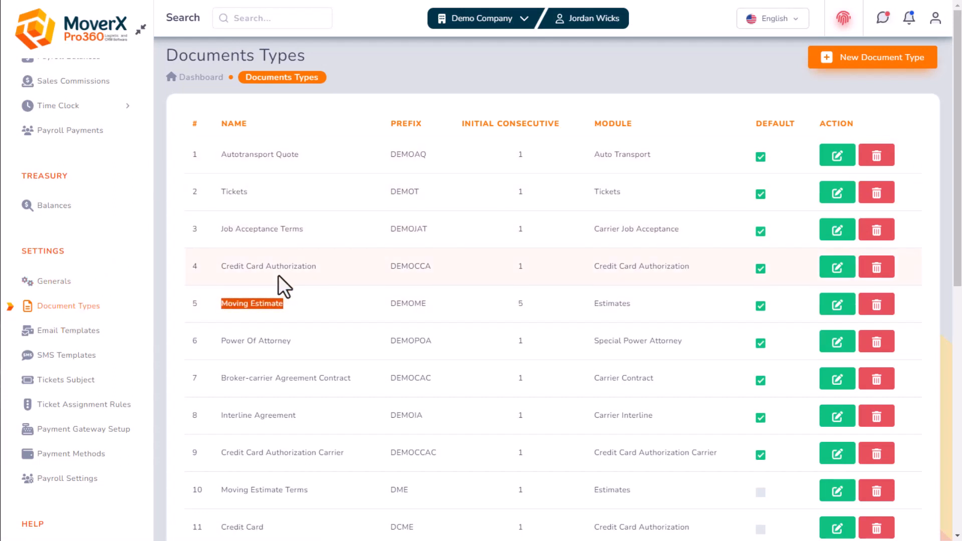
{"action": "scroll", "coordinate": [279, 275], "scroll_direction": "down", "scroll_amount": 10}
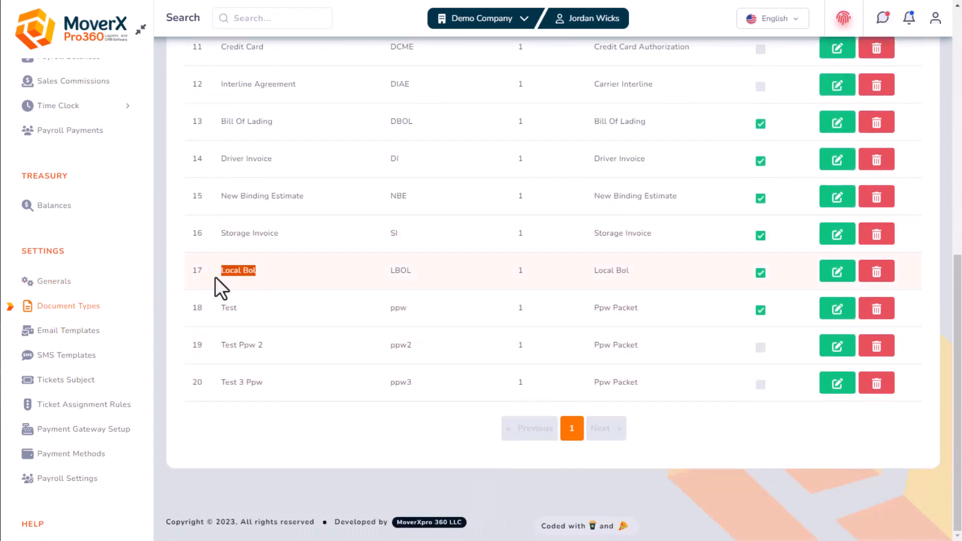
{"action": "scroll", "coordinate": [290, 344], "scroll_direction": "up", "scroll_amount": 10}
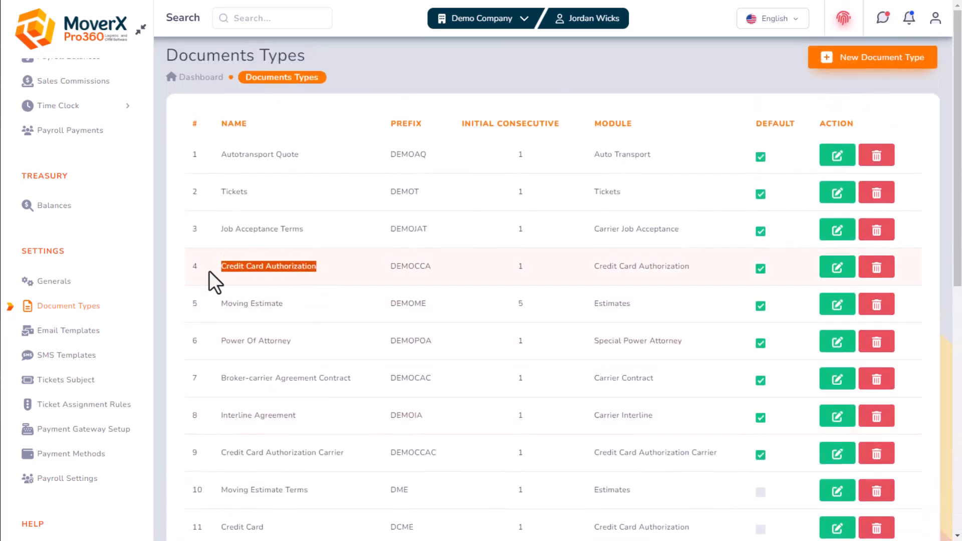
{"action": "scroll", "coordinate": [311, 281], "scroll_direction": "down", "scroll_amount": 1}
{"action": "left_click", "coordinate": [836, 246]}
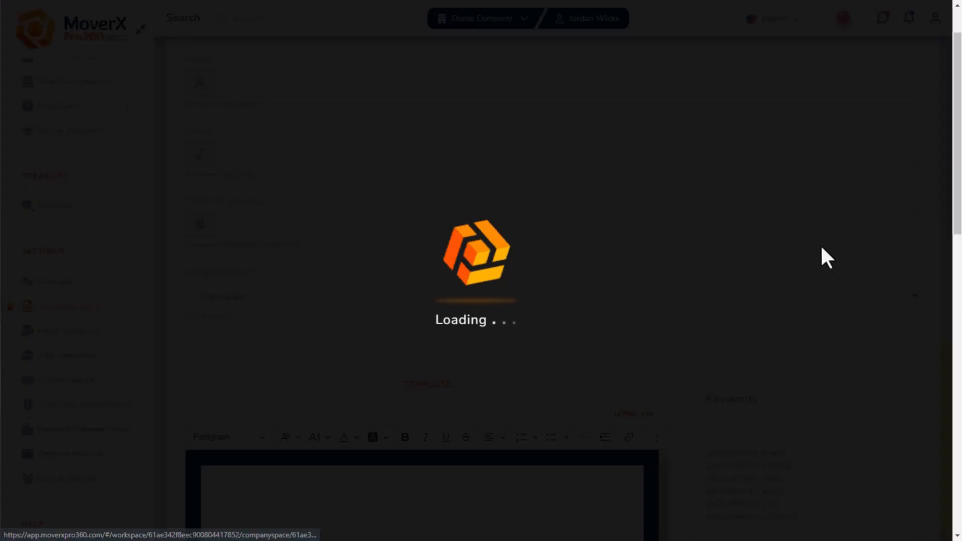
Scroll through the Moving Estimate template down to its signature table and keyword lines
{"action": "scroll", "coordinate": [408, 237], "scroll_direction": "down", "scroll_amount": 6}
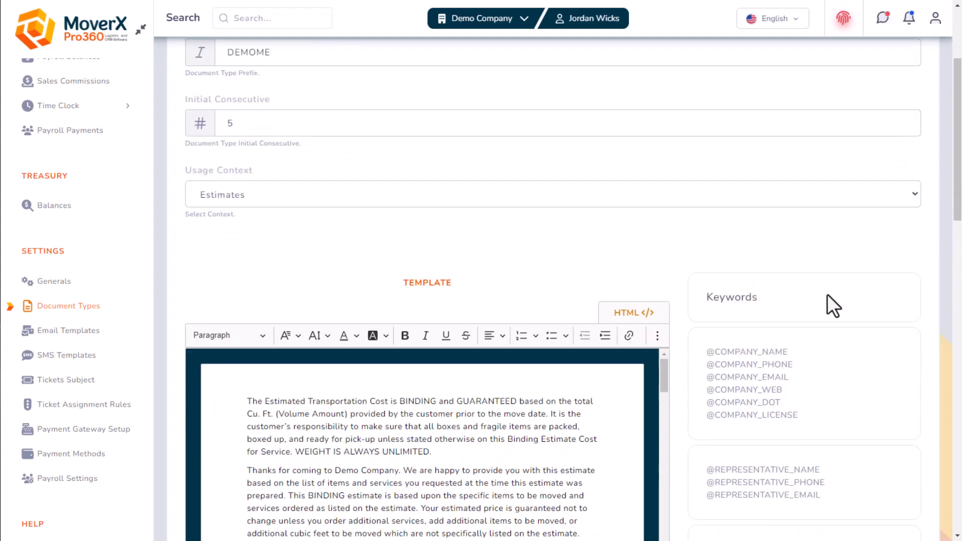
{"action": "scroll", "coordinate": [391, 311], "scroll_direction": "down", "scroll_amount": 15}
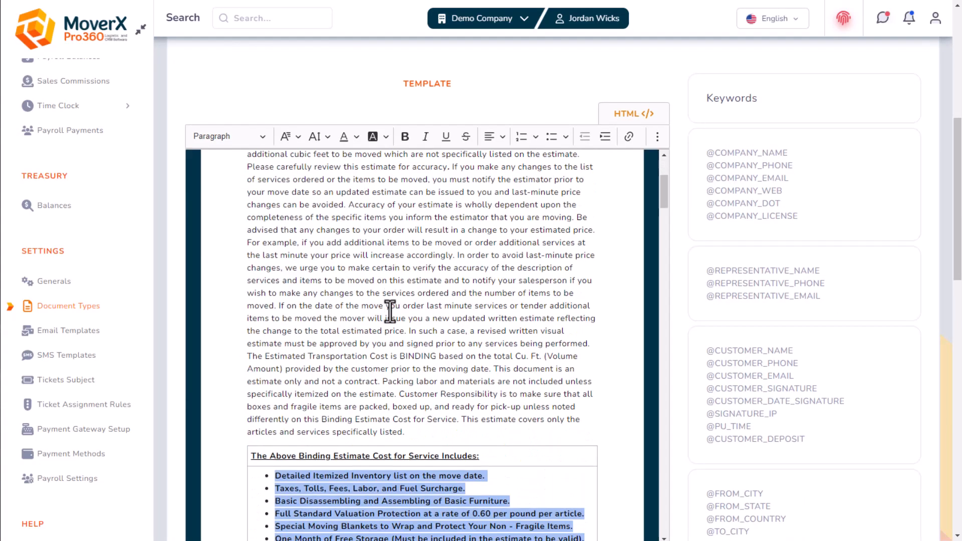
{"action": "scroll", "coordinate": [706, 354], "scroll_direction": "down", "scroll_amount": 1}
{"action": "scroll", "coordinate": [707, 354], "scroll_direction": "down", "scroll_amount": 11}
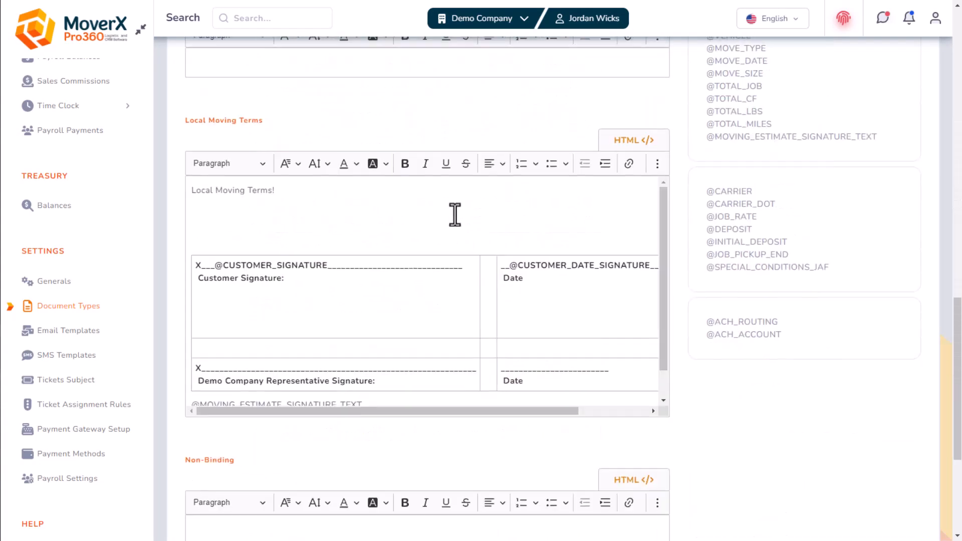
{"action": "scroll", "coordinate": [507, 340], "scroll_direction": "up", "scroll_amount": 8}
{"action": "scroll", "coordinate": [411, 216], "scroll_direction": "down", "scroll_amount": 15}
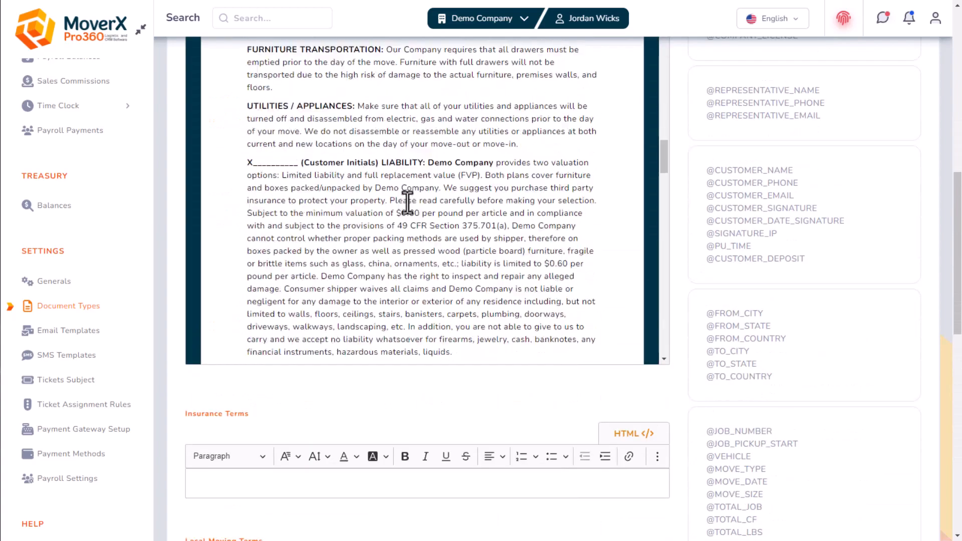
{"action": "scroll", "coordinate": [412, 229], "scroll_direction": "down", "scroll_amount": 12}
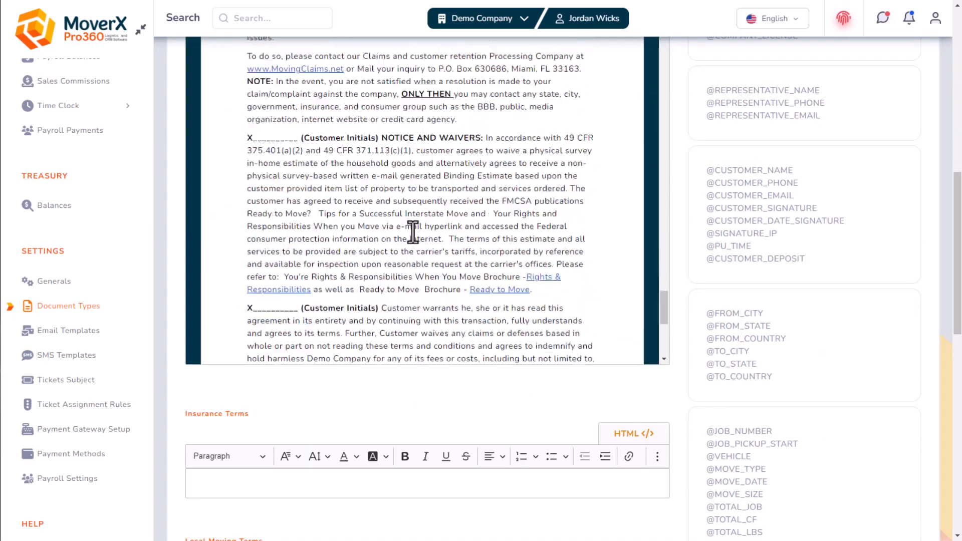
{"action": "left_click", "coordinate": [343, 287]}
{"action": "left_click_drag", "start_coordinate": [343, 287], "coordinate": [236, 166]}
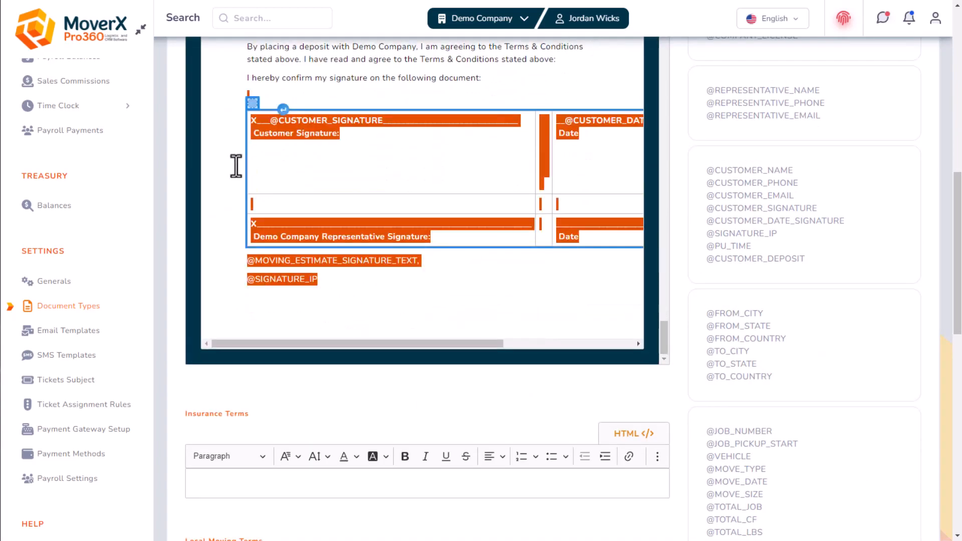
{"action": "left_click", "coordinate": [414, 65]}
Edit the Credit Card Authorization document type, review its template, and save it
{"action": "left_click", "coordinate": [104, 306]}
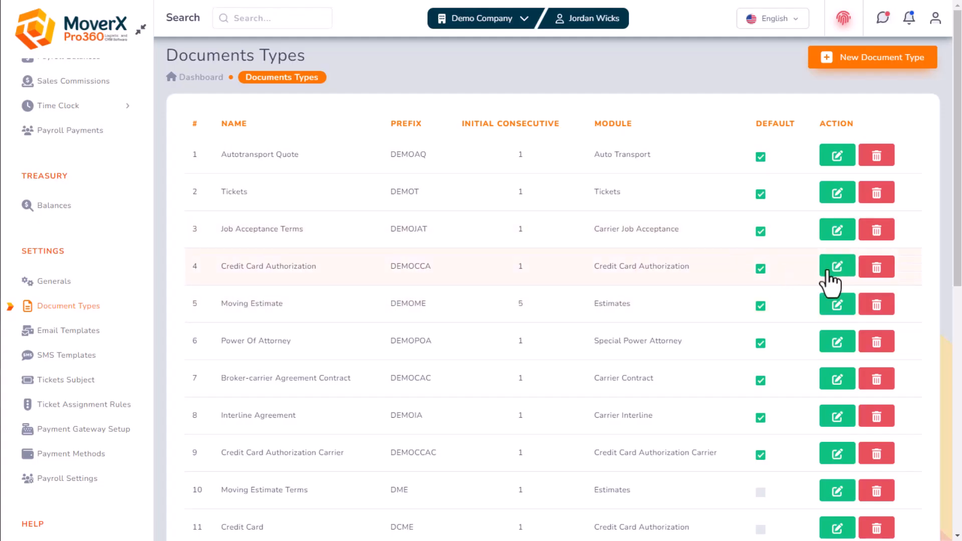
{"action": "left_click", "coordinate": [828, 273]}
{"action": "scroll", "coordinate": [376, 230], "scroll_direction": "down", "scroll_amount": 6}
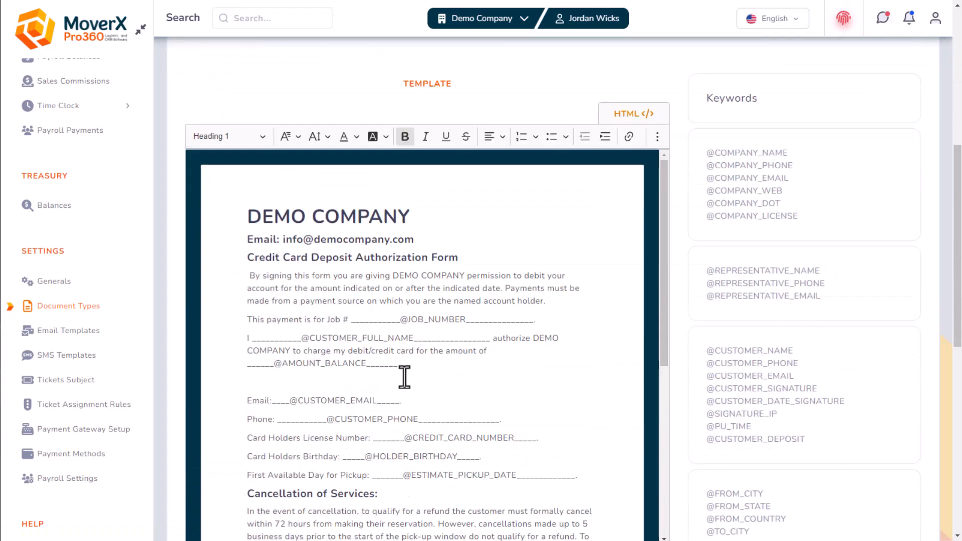
{"action": "scroll", "coordinate": [404, 377], "scroll_direction": "down", "scroll_amount": 4}
{"action": "scroll", "coordinate": [435, 420], "scroll_direction": "up", "scroll_amount": 2}
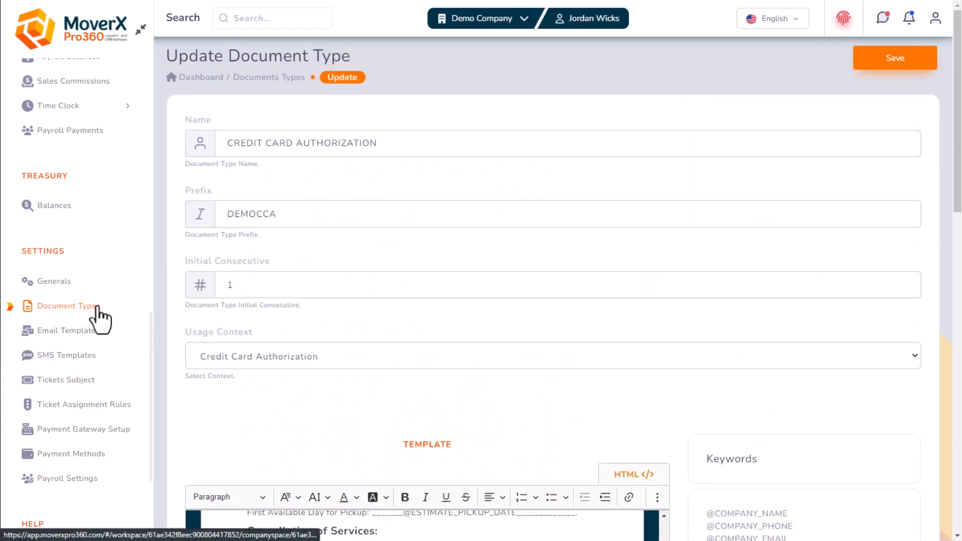
{"action": "left_click", "coordinate": [920, 63]}
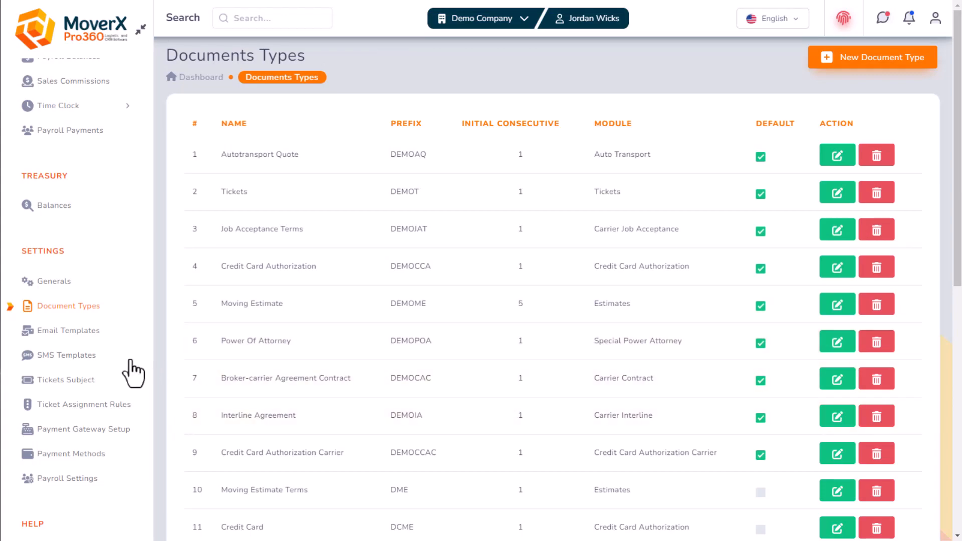
{"action": "left_click", "coordinate": [81, 332]}
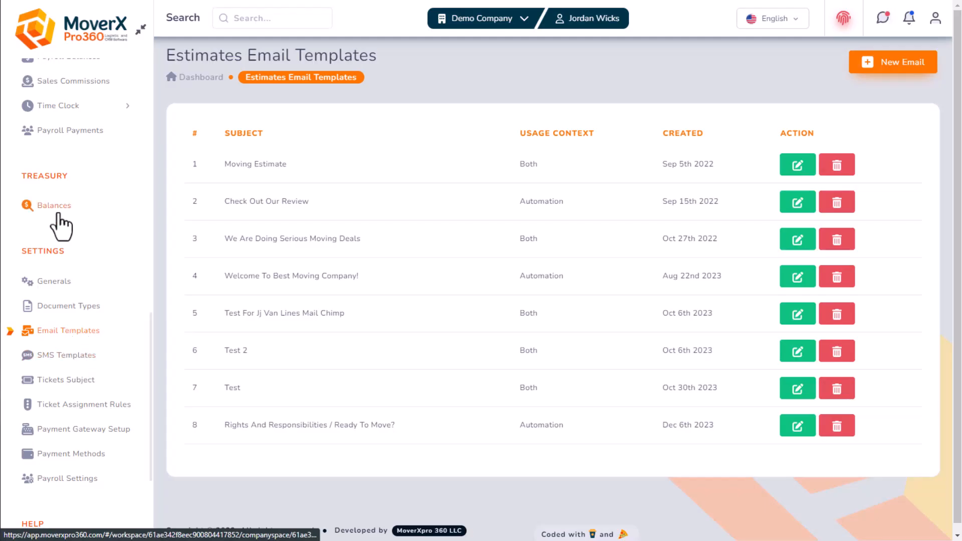
Start a new email template with subject 'New Email Template' and usage context ALL
{"action": "left_click", "coordinate": [909, 70]}
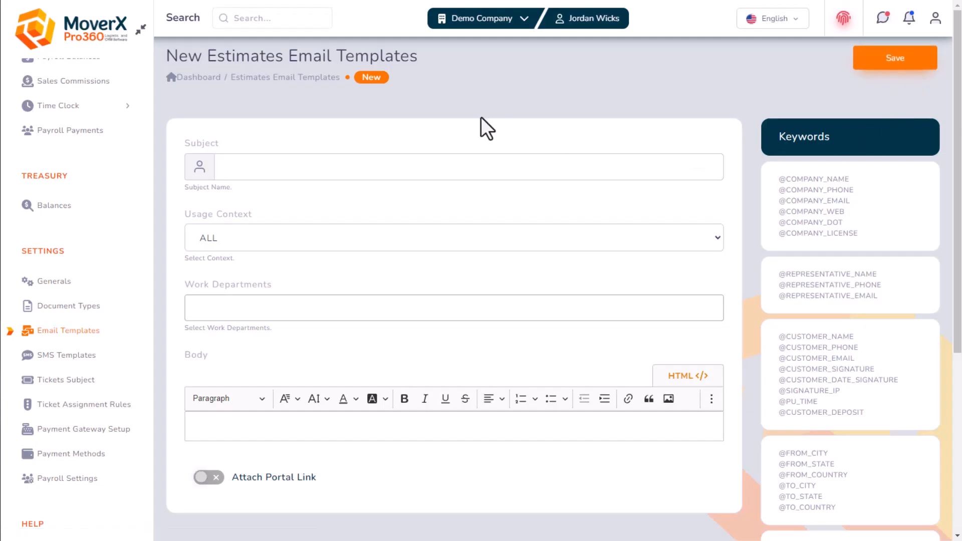
{"action": "scroll", "coordinate": [452, 116], "scroll_direction": "down", "scroll_amount": 1}
{"action": "left_click", "coordinate": [360, 107]}
{"action": "type", "text": "New Email Template"}
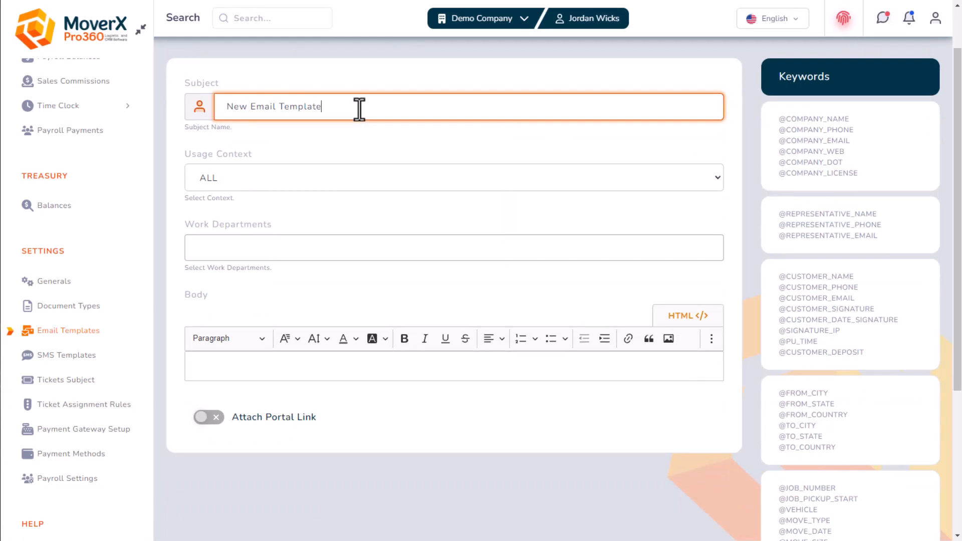
{"action": "left_click", "coordinate": [331, 176]}
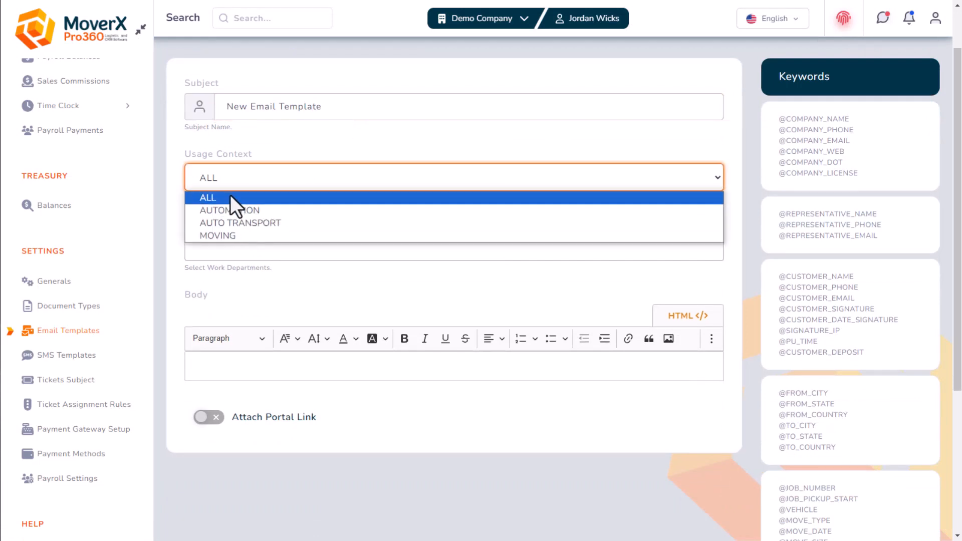
{"action": "left_click", "coordinate": [285, 196]}
{"action": "left_click", "coordinate": [239, 245]}
{"action": "left_click", "coordinate": [233, 275]}
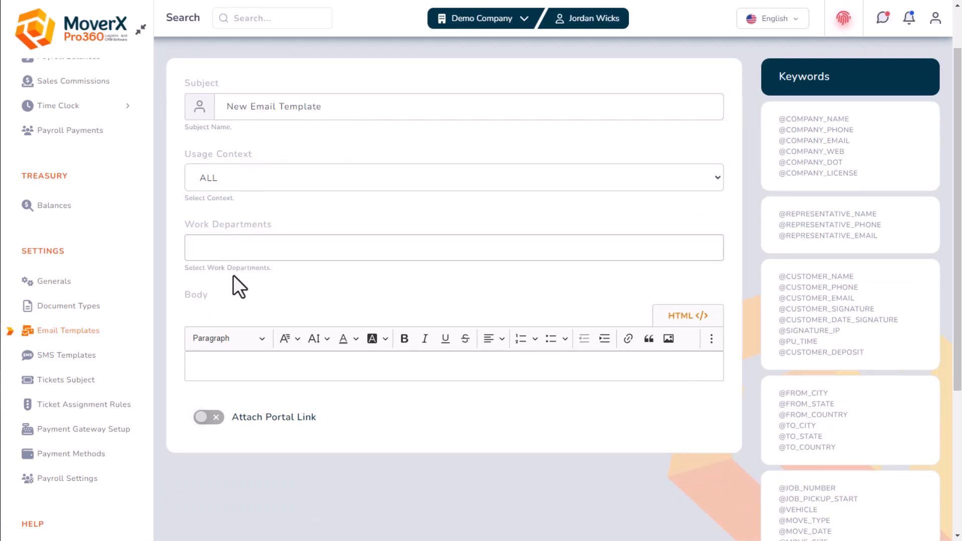
Enable Attach Portal Link and Request electronic signature, enter body 'content', and save the template
{"action": "scroll", "coordinate": [235, 296], "scroll_direction": "down", "scroll_amount": 1}
{"action": "left_click", "coordinate": [245, 307]}
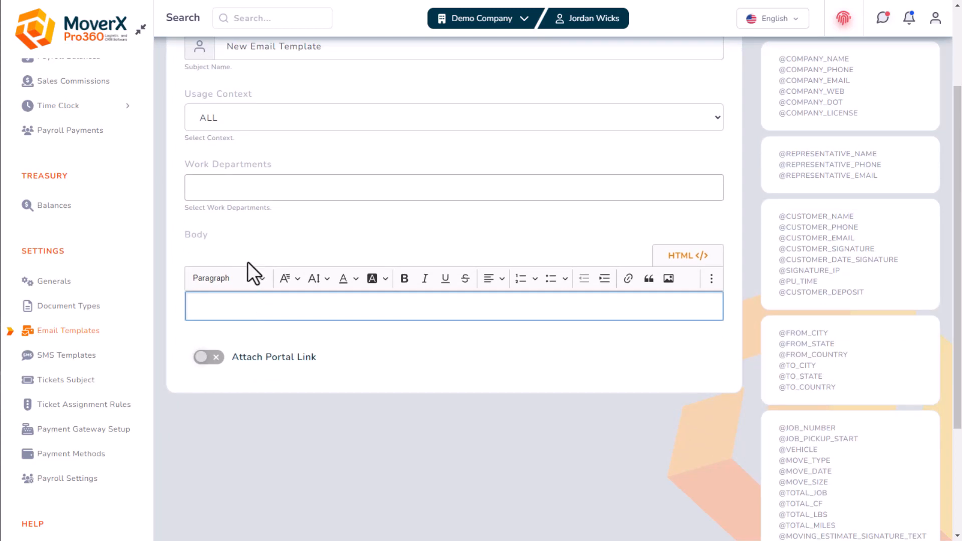
{"action": "left_click", "coordinate": [213, 358]}
{"action": "scroll", "coordinate": [254, 376], "scroll_direction": "down", "scroll_amount": 1}
{"action": "left_click", "coordinate": [212, 322]}
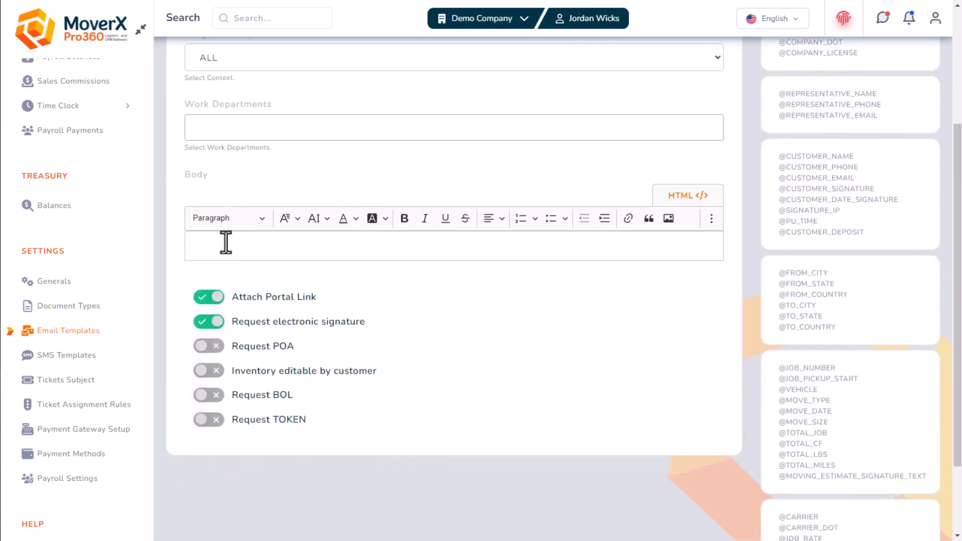
{"action": "left_click", "coordinate": [227, 245]}
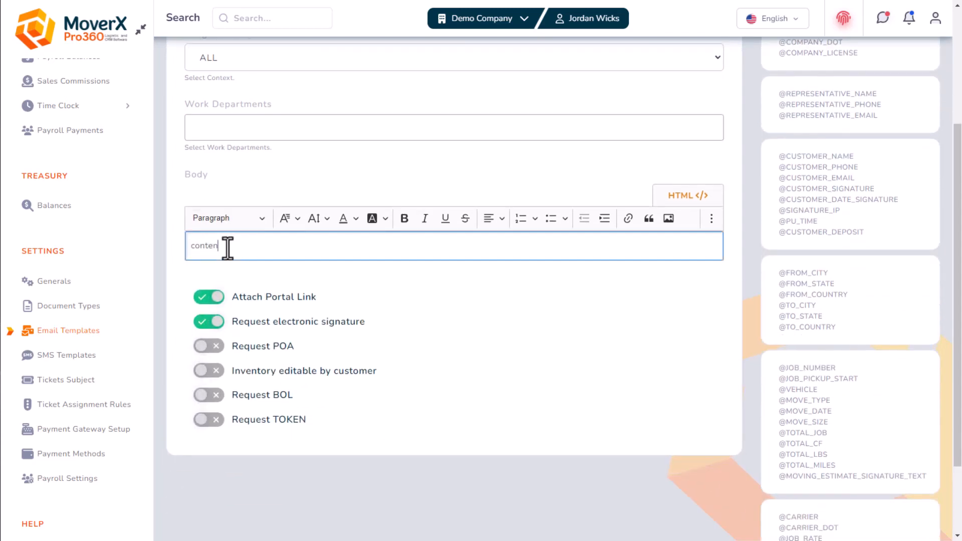
{"action": "type", "text": "content"}
{"action": "scroll", "coordinate": [269, 189], "scroll_direction": "up", "scroll_amount": 4}
{"action": "left_click", "coordinate": [916, 59]}
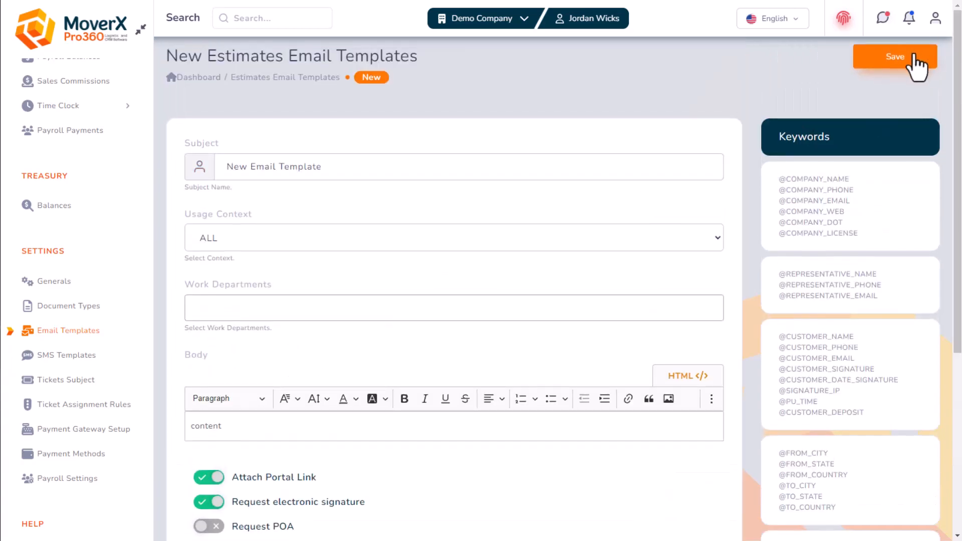
{"action": "scroll", "coordinate": [60, 451], "scroll_direction": "down", "scroll_amount": 3}
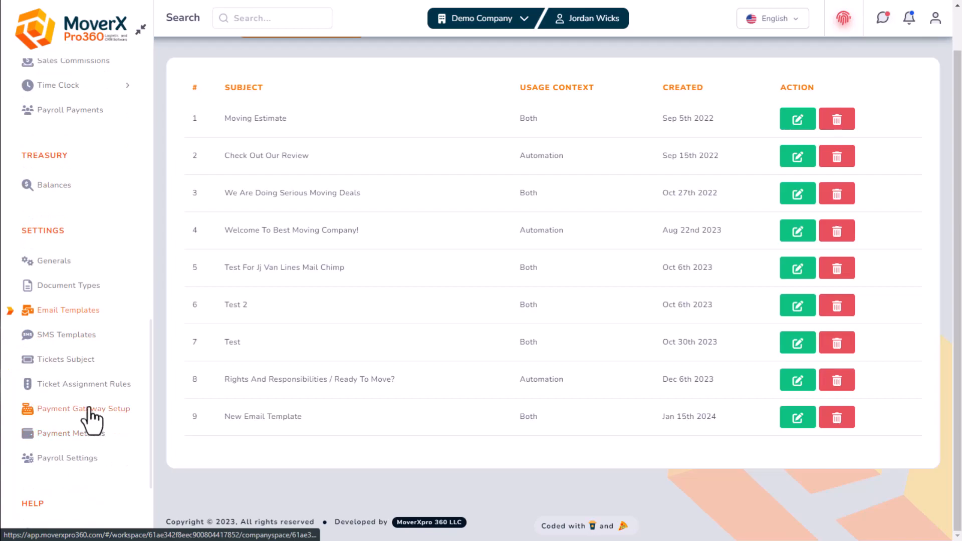
{"action": "left_click", "coordinate": [56, 416]}
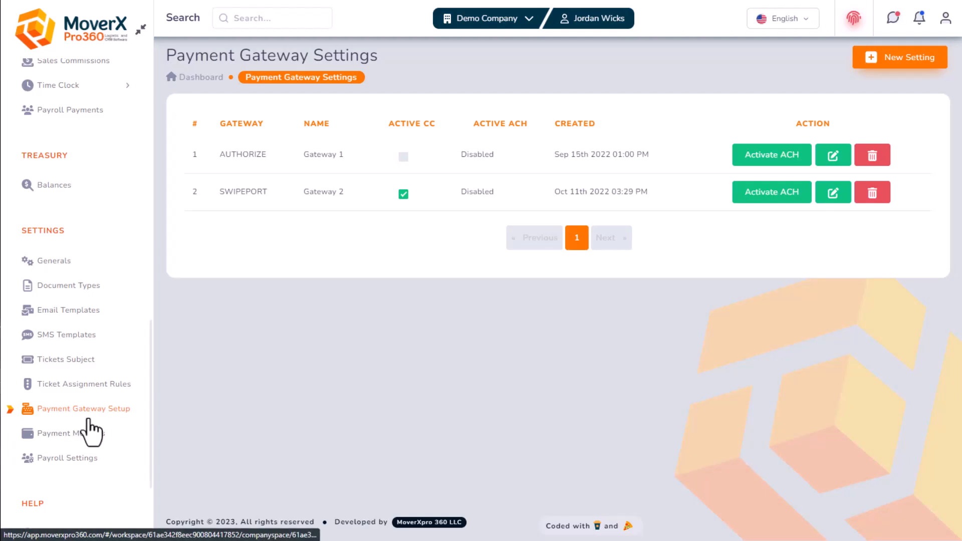
Create a production Authorize gateway named 'Authorize Gateway' with its API login id and transaction key
{"action": "left_click", "coordinate": [899, 61]}
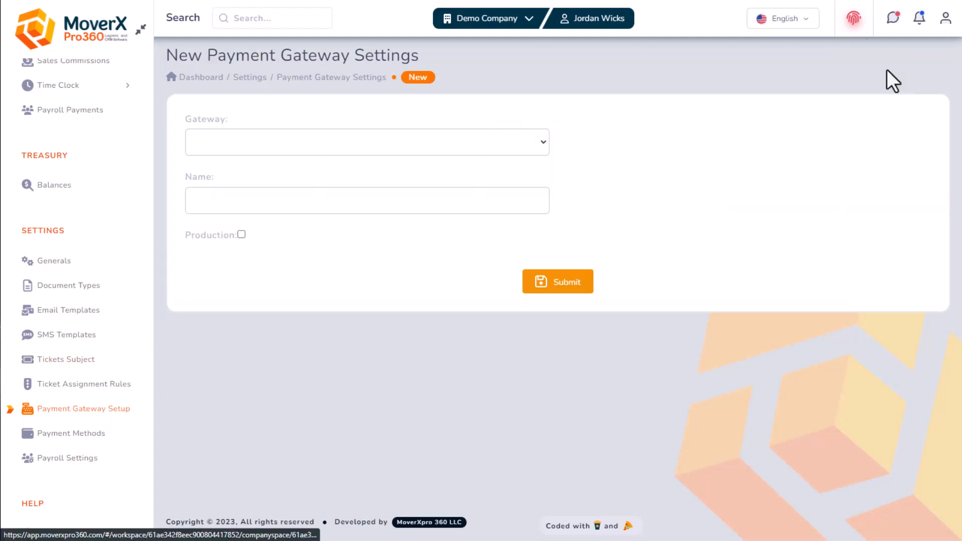
{"action": "left_click", "coordinate": [251, 143]}
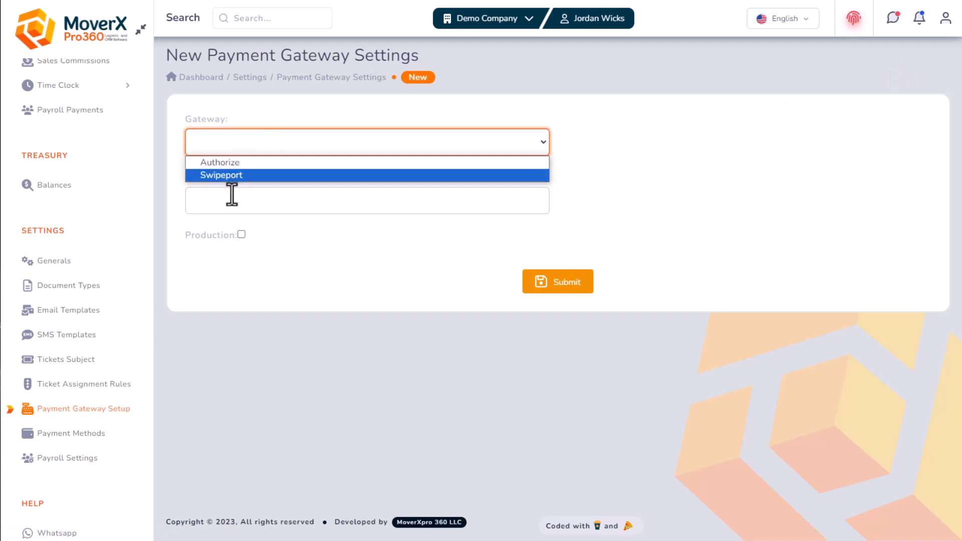
{"action": "left_click", "coordinate": [242, 163]}
{"action": "left_click", "coordinate": [342, 200]}
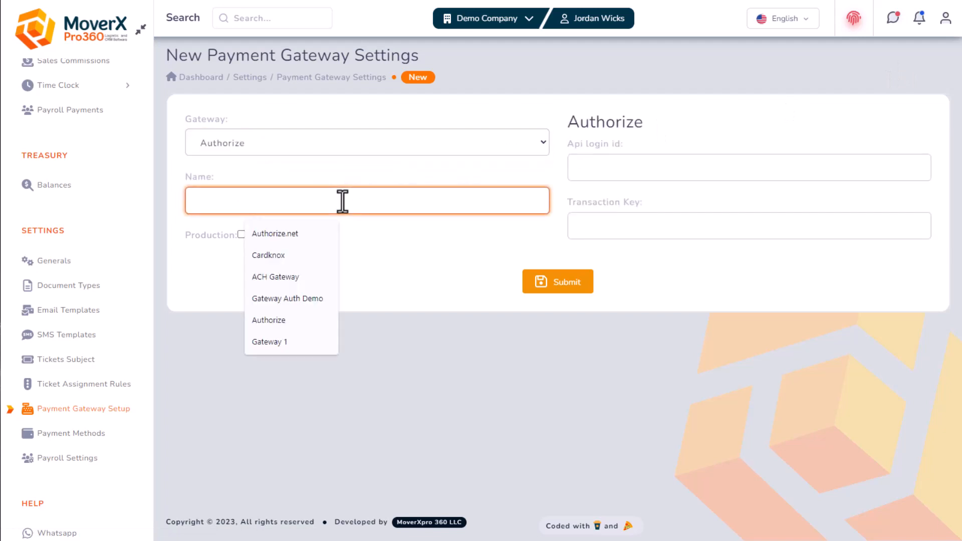
{"action": "type", "text": "Authorize Gateway"}
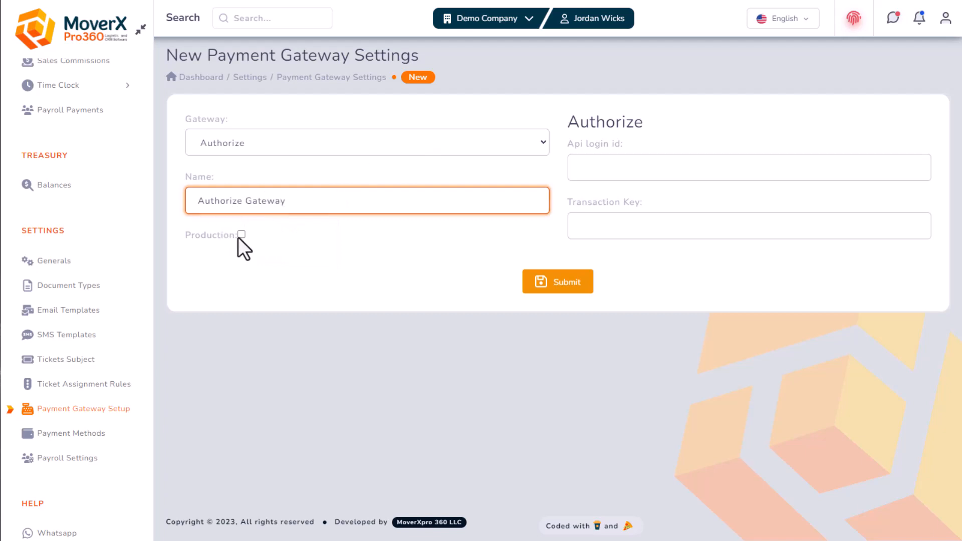
{"action": "left_click", "coordinate": [241, 235]}
{"action": "left_click", "coordinate": [632, 168]}
{"action": "type", "text": "1234"}
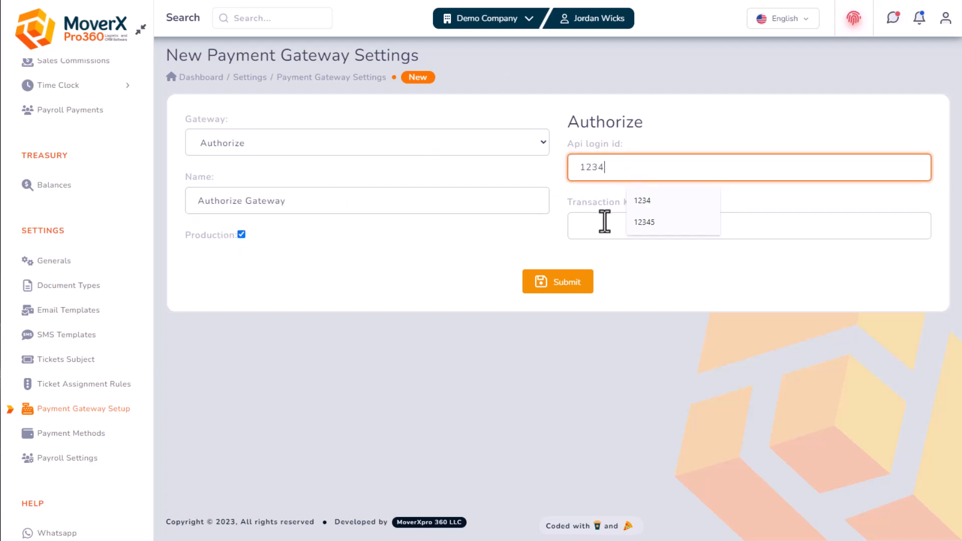
{"action": "left_click", "coordinate": [604, 223]}
{"action": "type", "text": "123asd123"}
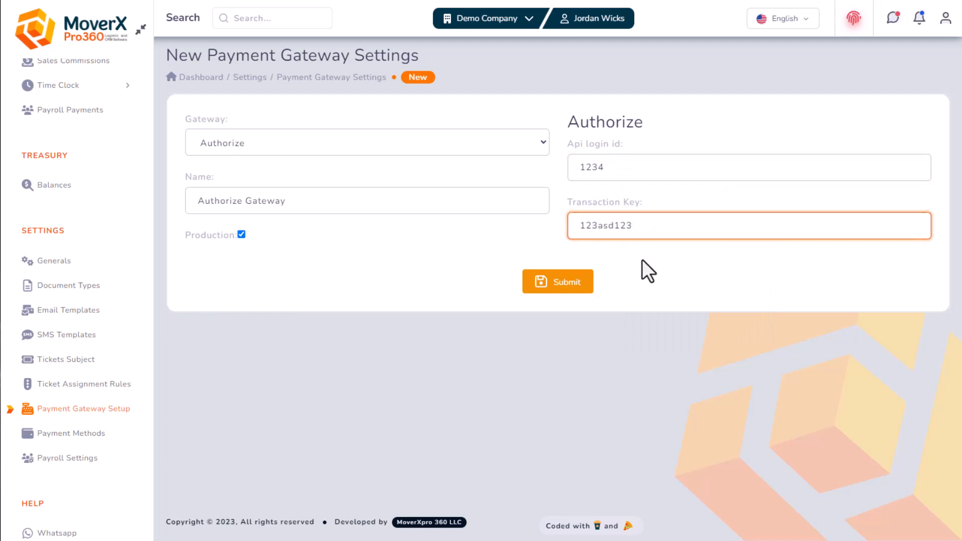
{"action": "left_click", "coordinate": [581, 282]}
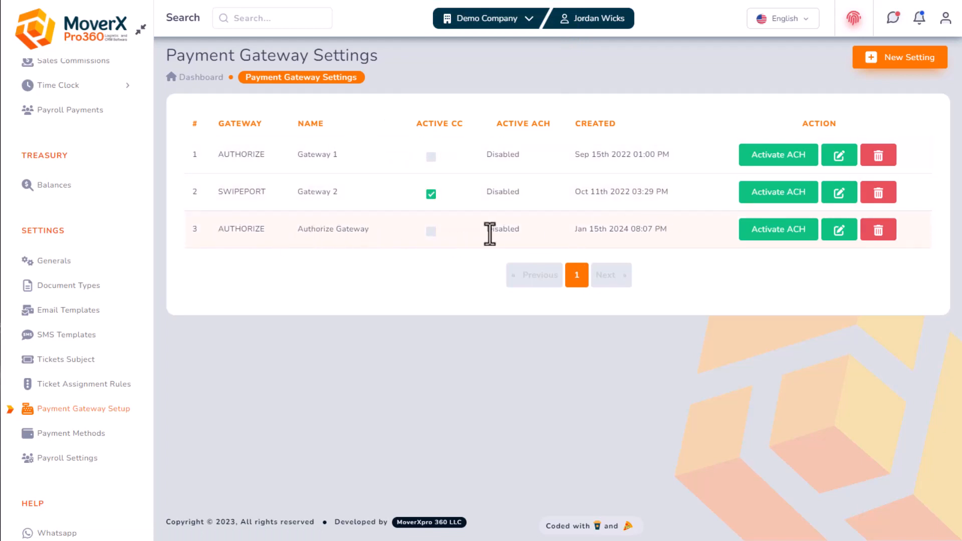
Turn on Active CC for Authorize Gateway, switching ACH on and then back to Disabled
{"action": "left_click", "coordinate": [432, 233]}
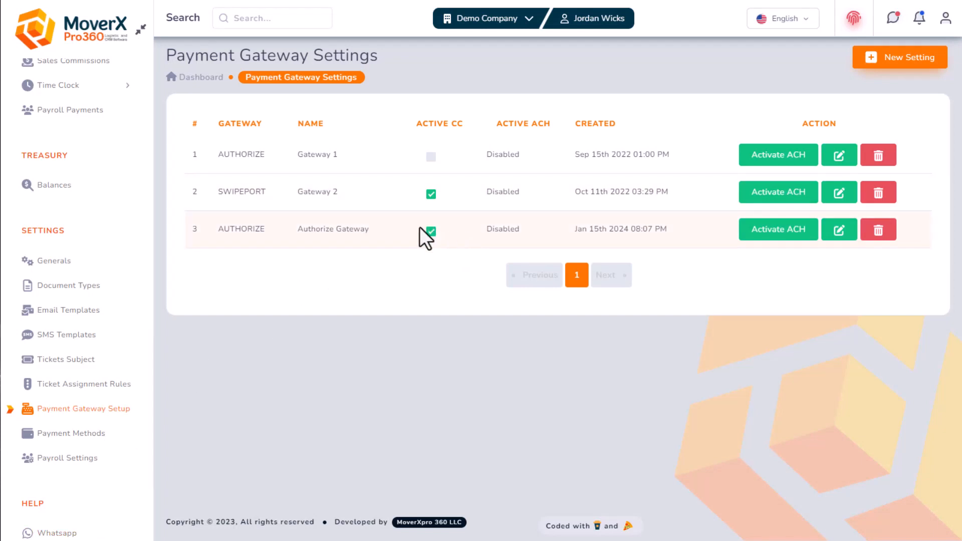
{"action": "left_click", "coordinate": [776, 233]}
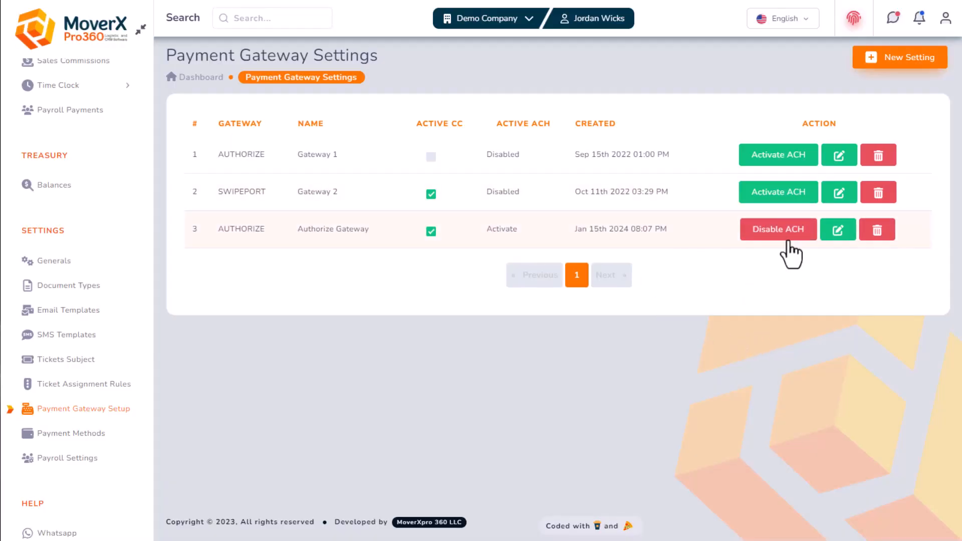
{"action": "left_click", "coordinate": [771, 231]}
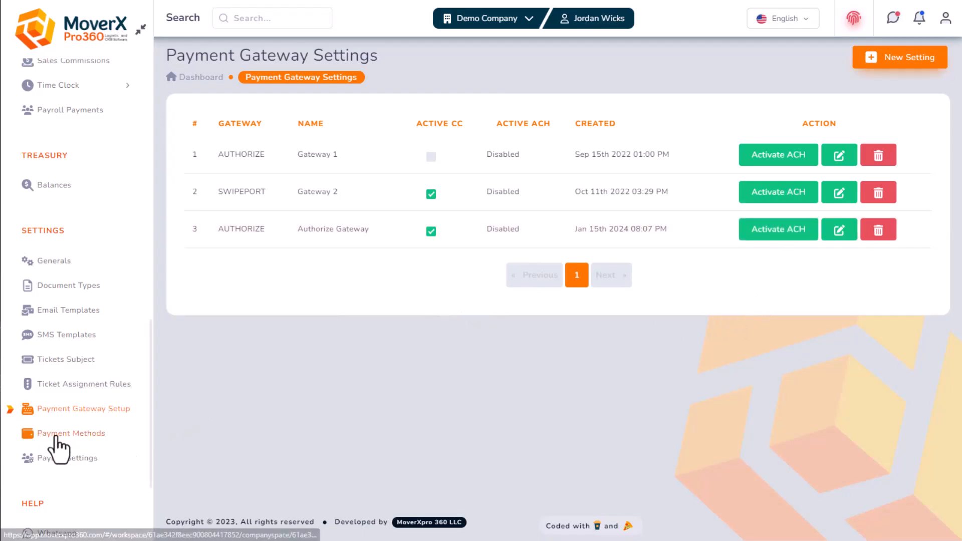
{"action": "left_click", "coordinate": [71, 434]}
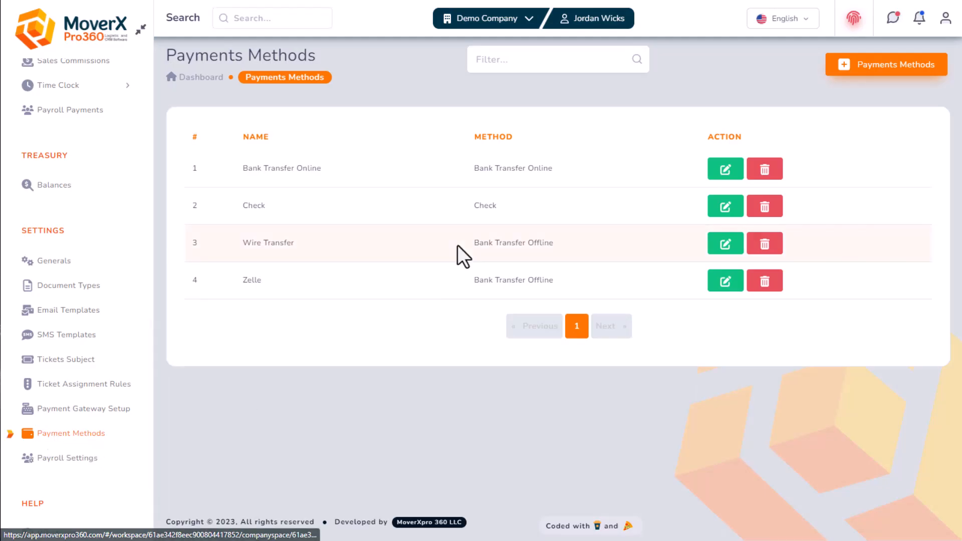
Add a payment method named 'Credit card' with method type Credit Card and save it
{"action": "left_click", "coordinate": [907, 69]}
{"action": "left_click", "coordinate": [306, 150]}
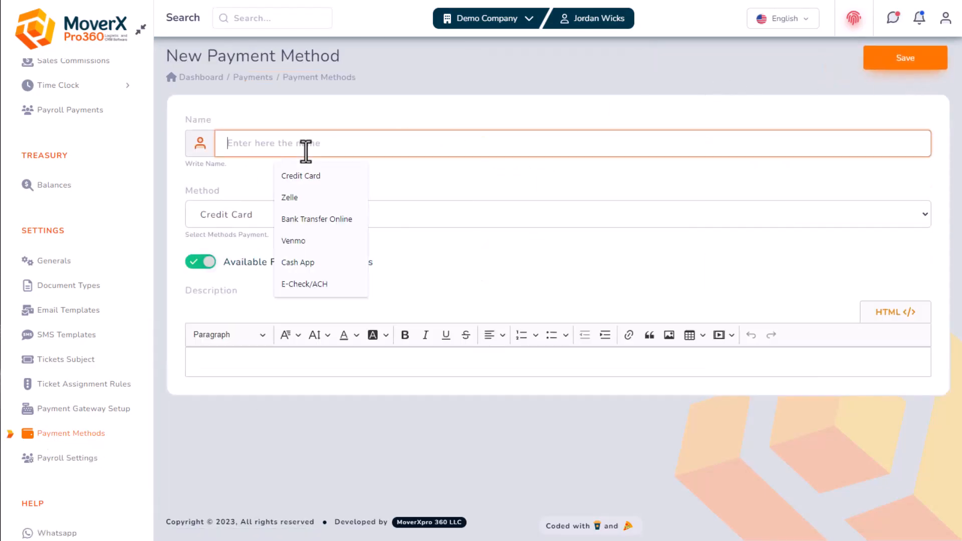
{"action": "type", "text": "Credit card"}
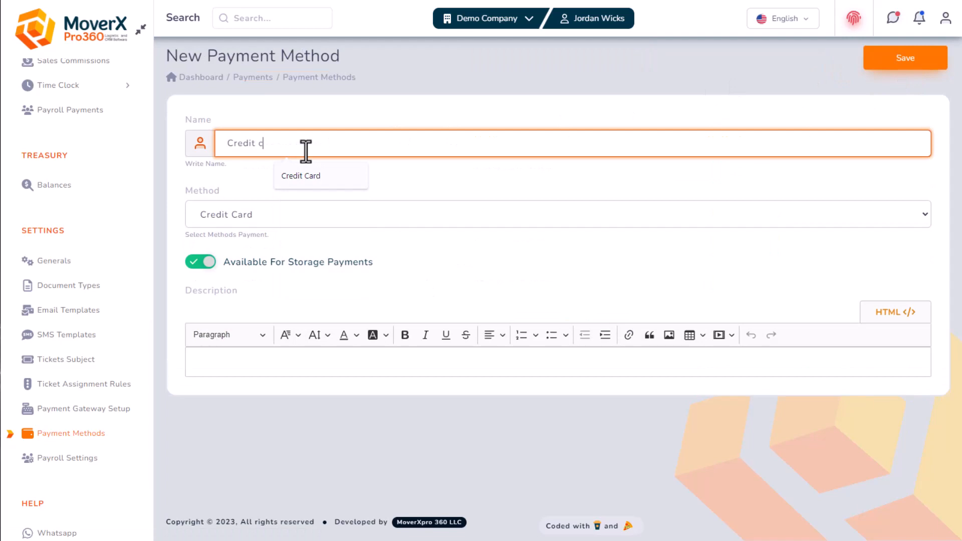
{"action": "left_click", "coordinate": [245, 219]}
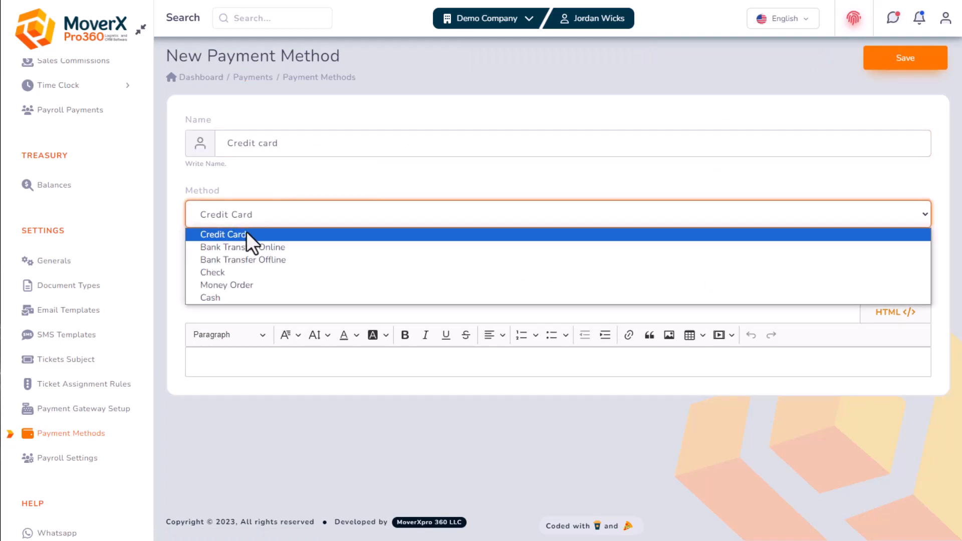
{"action": "left_click", "coordinate": [241, 233]}
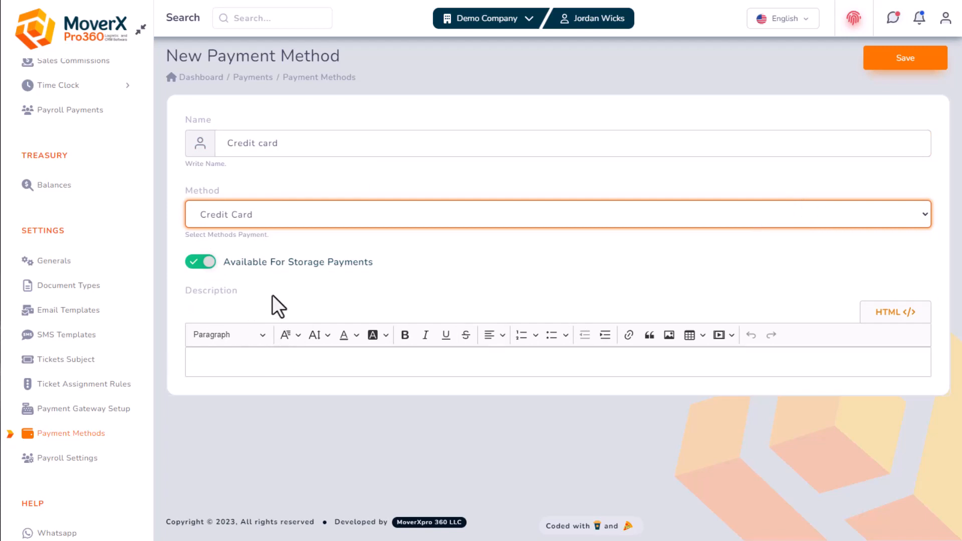
{"action": "left_click", "coordinate": [892, 59]}
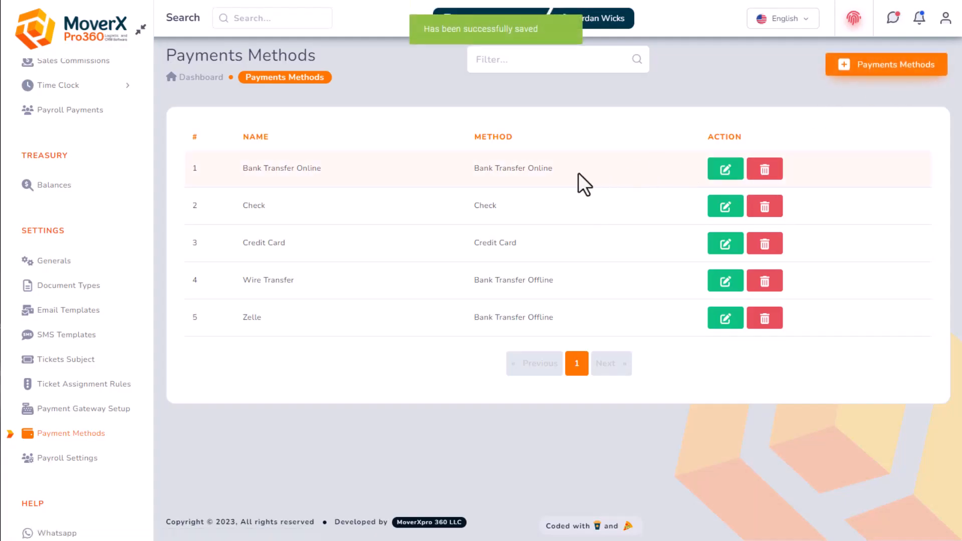
{"action": "left_click_drag", "start_coordinate": [566, 171], "coordinate": [446, 168]}
{"action": "left_click", "coordinate": [601, 175]}
Review the Bank Transfer Online method's description and save it unchanged
{"action": "left_click", "coordinate": [723, 173]}
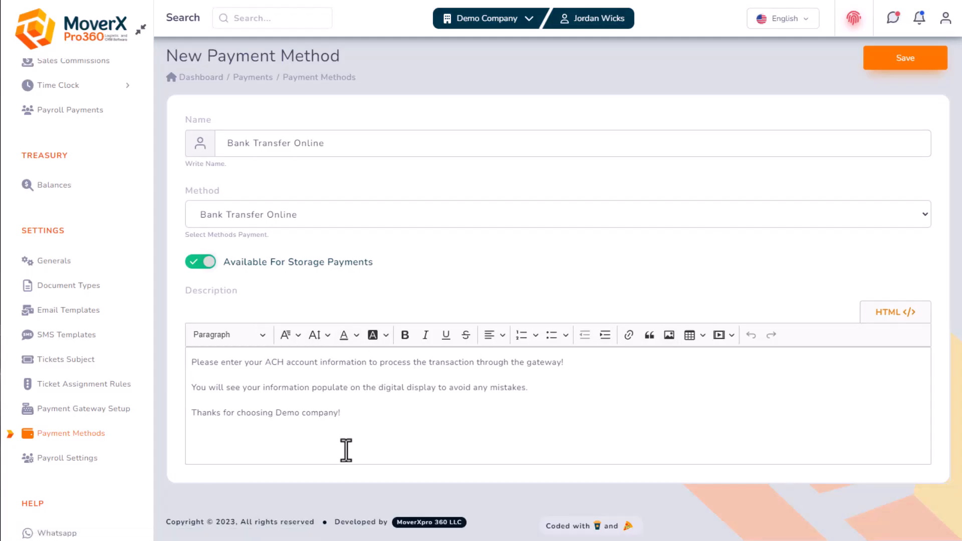
{"action": "left_click", "coordinate": [350, 415]}
{"action": "left_click_drag", "start_coordinate": [350, 416], "coordinate": [175, 335]}
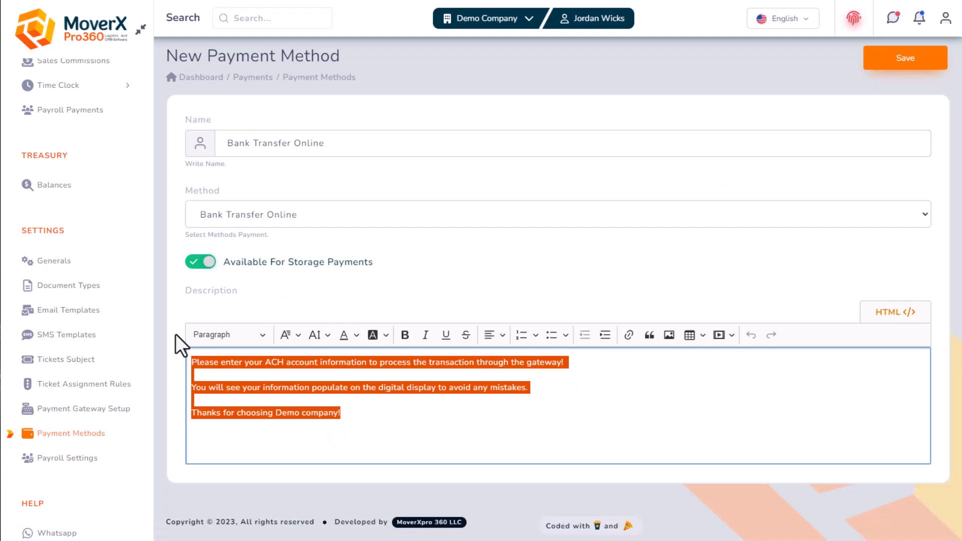
{"action": "left_click", "coordinate": [490, 268]}
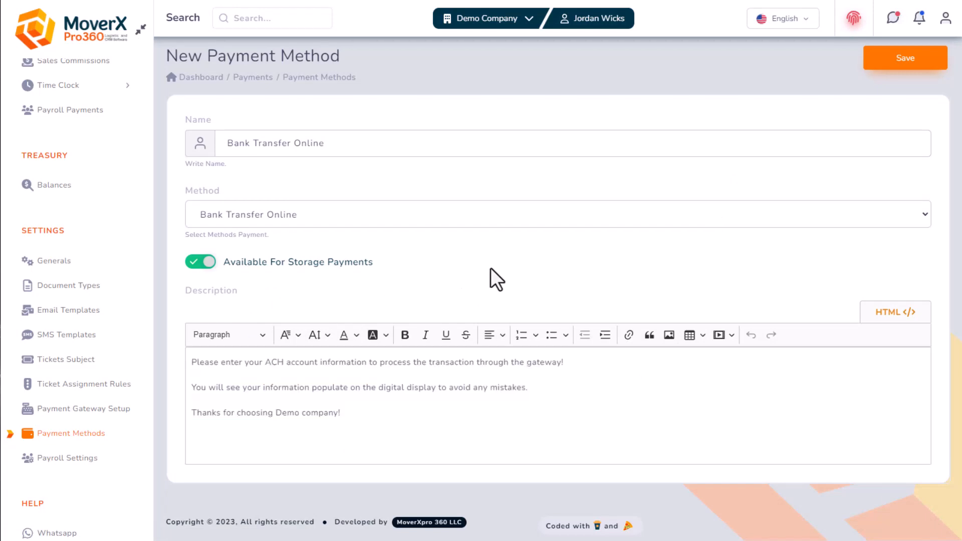
{"action": "left_click", "coordinate": [891, 70]}
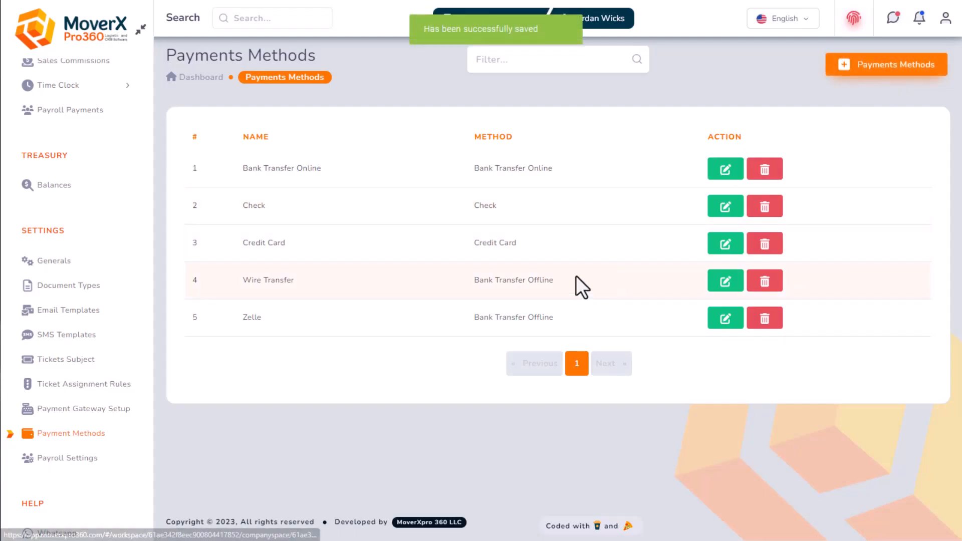
{"action": "left_click_drag", "start_coordinate": [558, 285], "coordinate": [456, 287]}
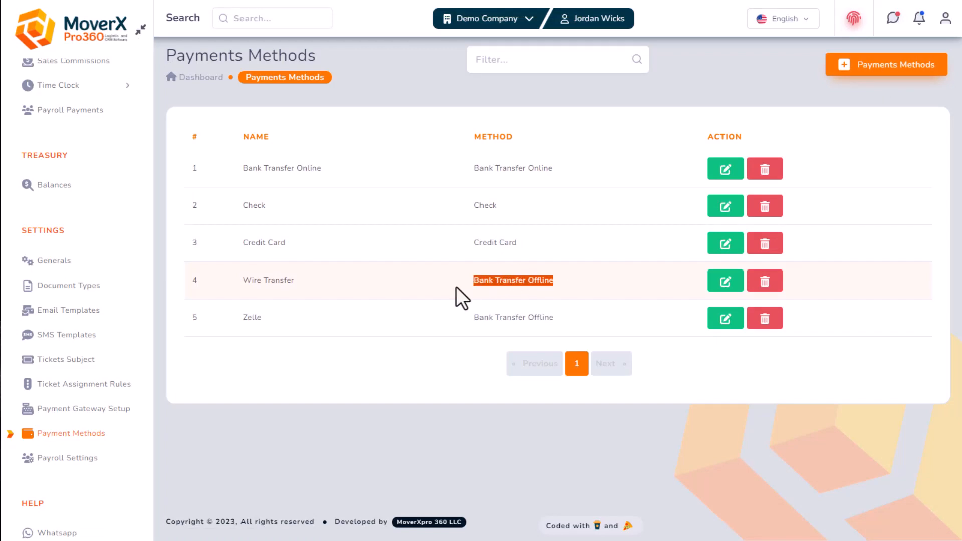
{"action": "left_click", "coordinate": [516, 305]}
{"action": "left_click_drag", "start_coordinate": [264, 326], "coordinate": [226, 319]}
{"action": "left_click_drag", "start_coordinate": [294, 283], "coordinate": [230, 291]}
{"action": "left_click", "coordinate": [347, 327]}
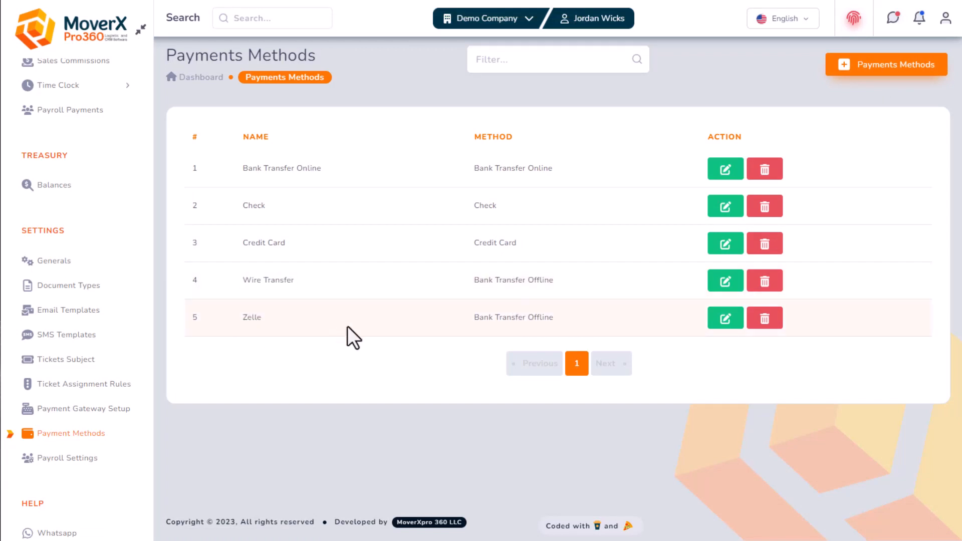
Switch on Available For Storage Payments for Zelle, save, then reopen Zelle's description
{"action": "left_click", "coordinate": [725, 321]}
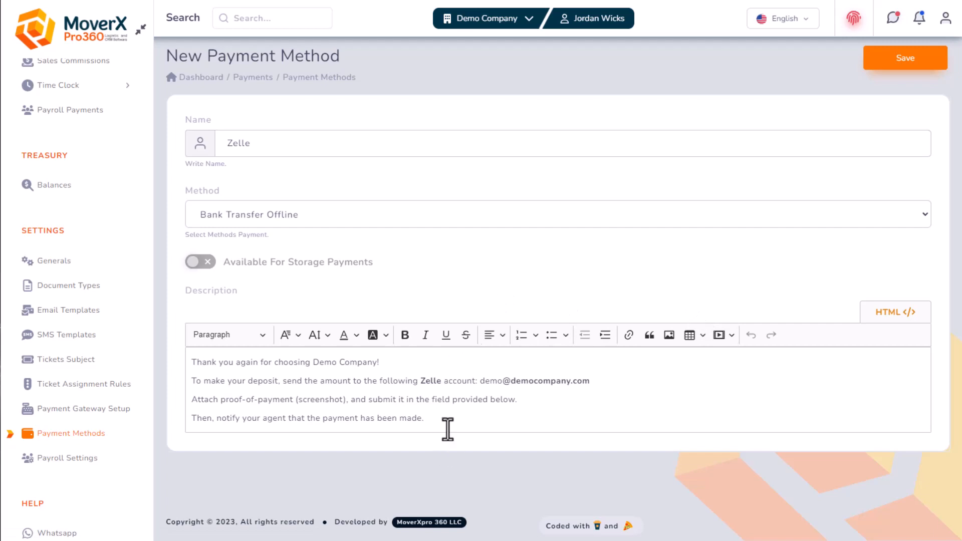
{"action": "left_click_drag", "start_coordinate": [447, 426], "coordinate": [394, 326]}
{"action": "left_click", "coordinate": [277, 279]}
{"action": "left_click", "coordinate": [199, 261]}
{"action": "left_click", "coordinate": [789, 133]}
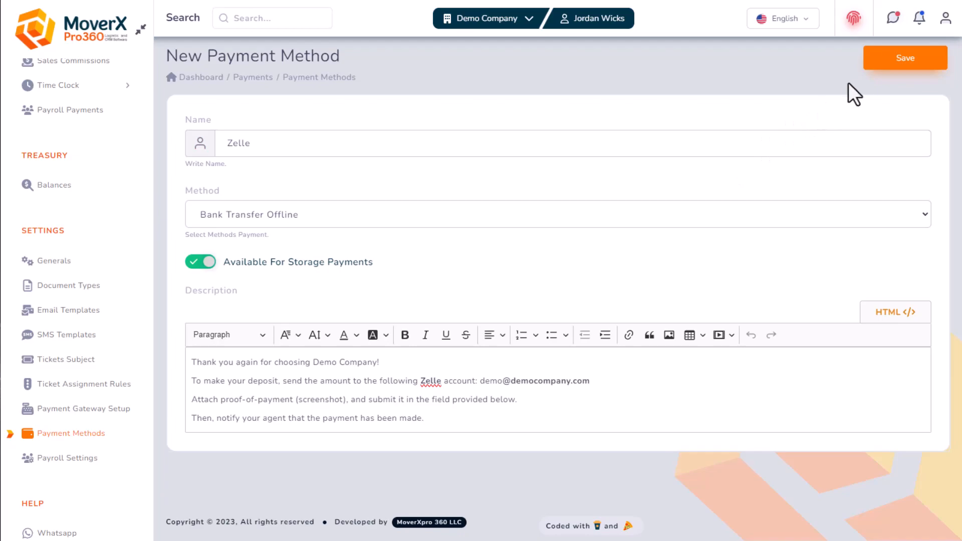
{"action": "left_click", "coordinate": [880, 64]}
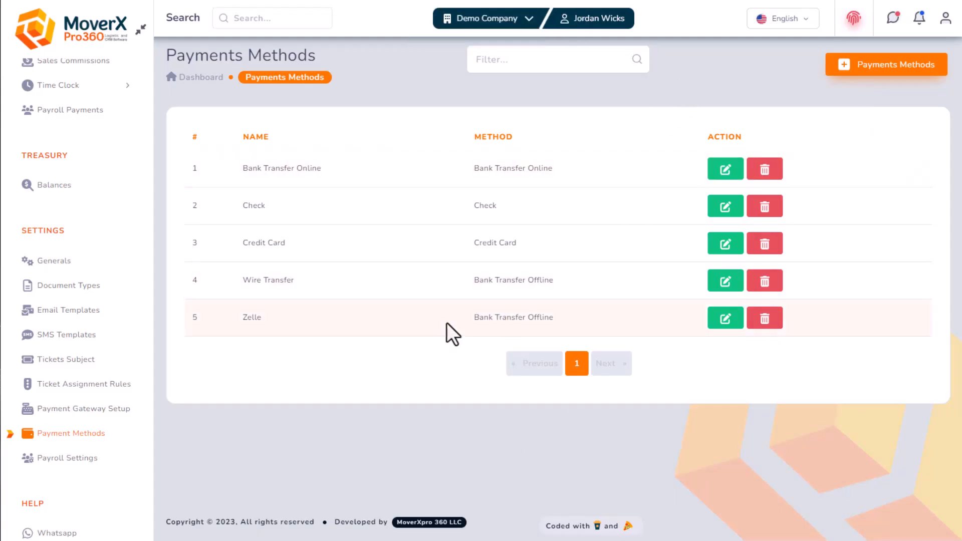
{"action": "left_click", "coordinate": [722, 318]}
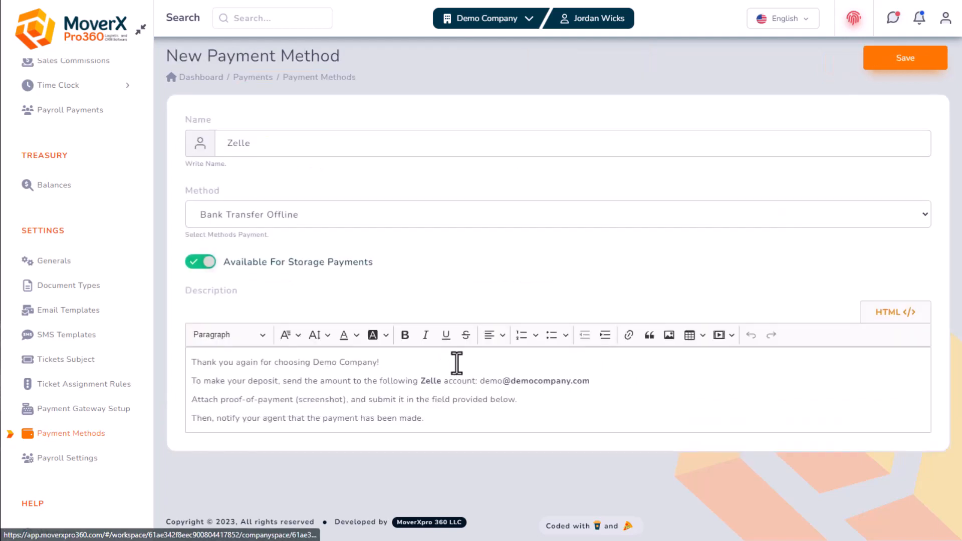
{"action": "left_click_drag", "start_coordinate": [443, 424], "coordinate": [172, 345]}
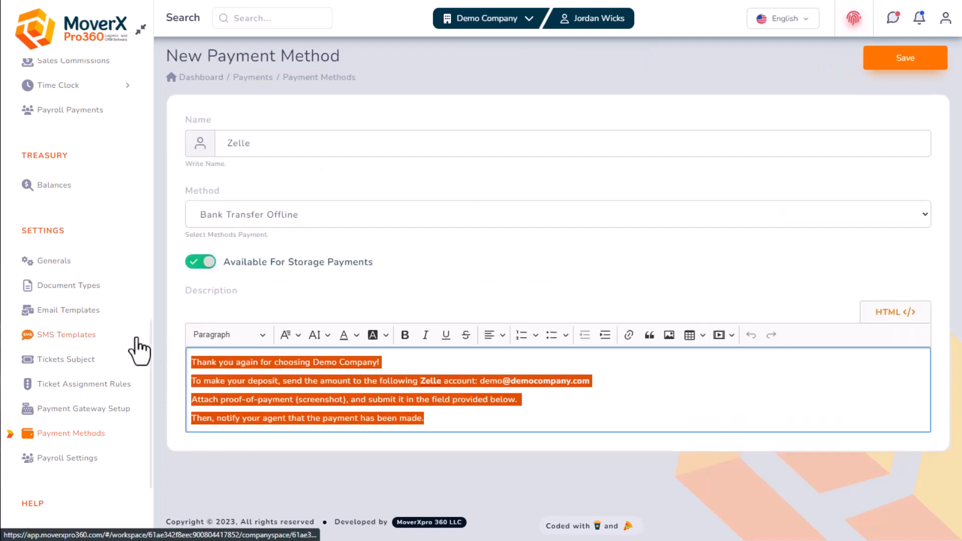